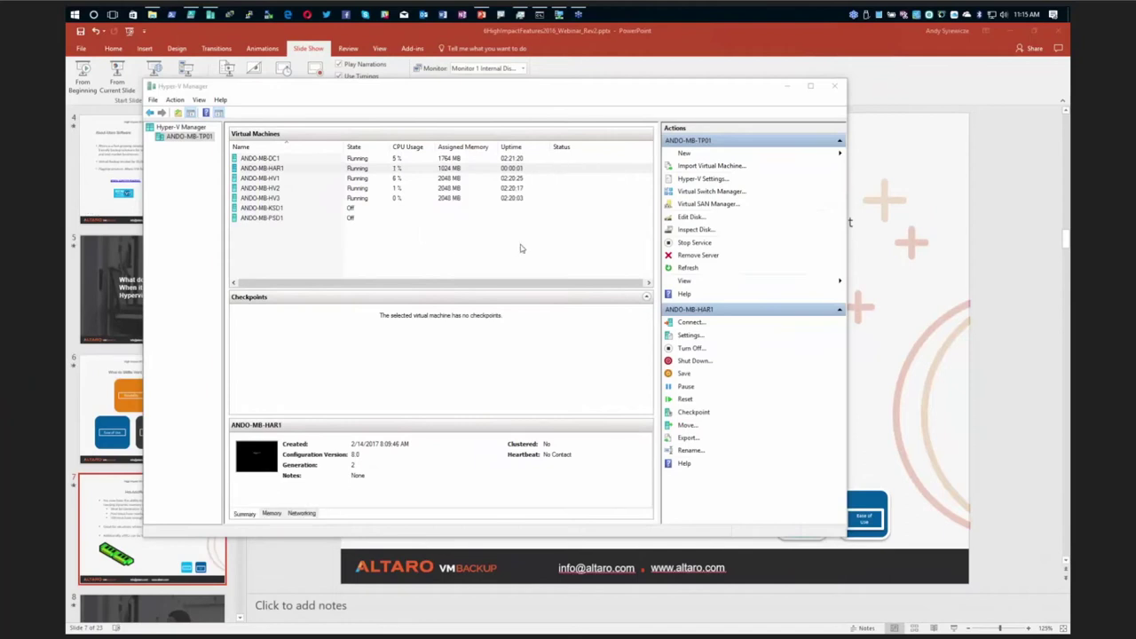
Step: Connect to the ANDO-MB-HAR1 virtual machine and sign in as Administrator by entering the account password
click(352, 226)
click(289, 168)
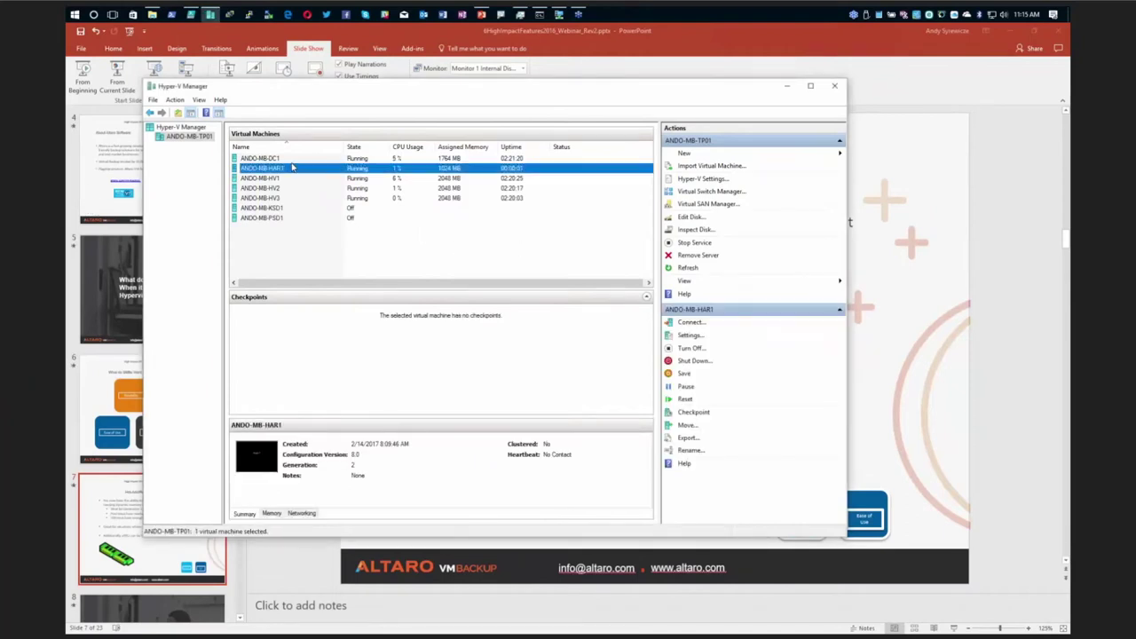
right_click(296, 174)
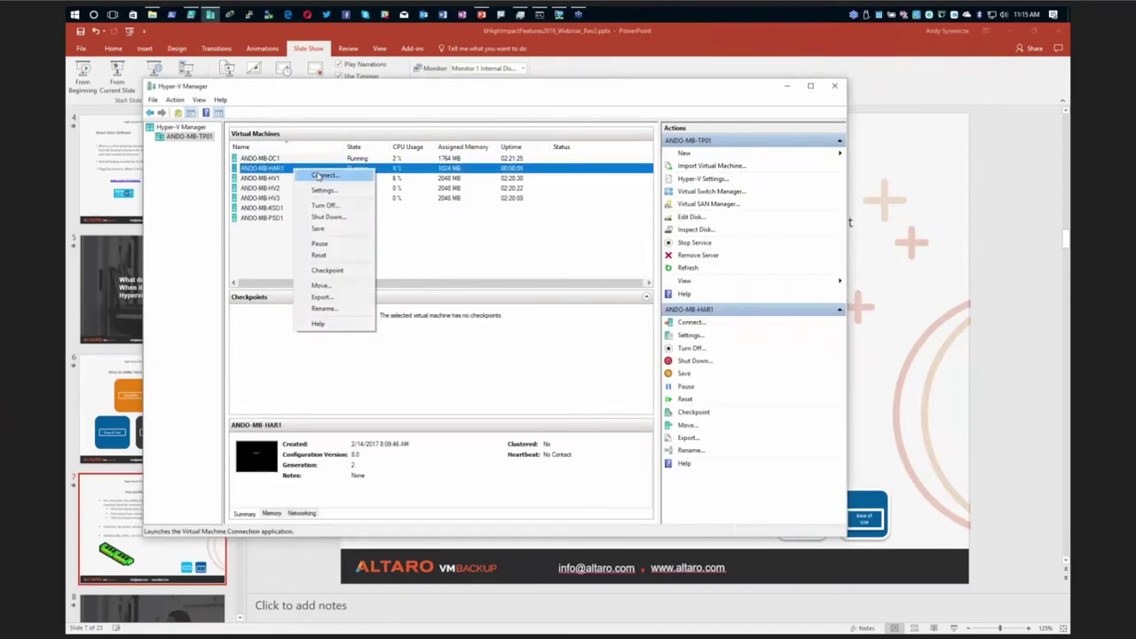
click(321, 175)
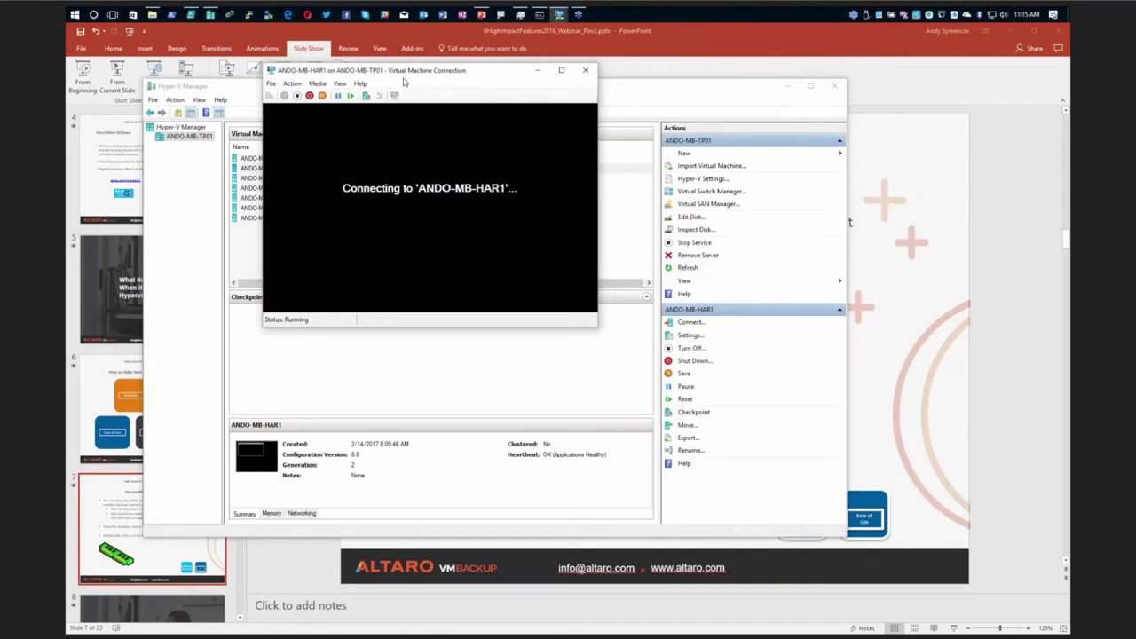
click(465, 242)
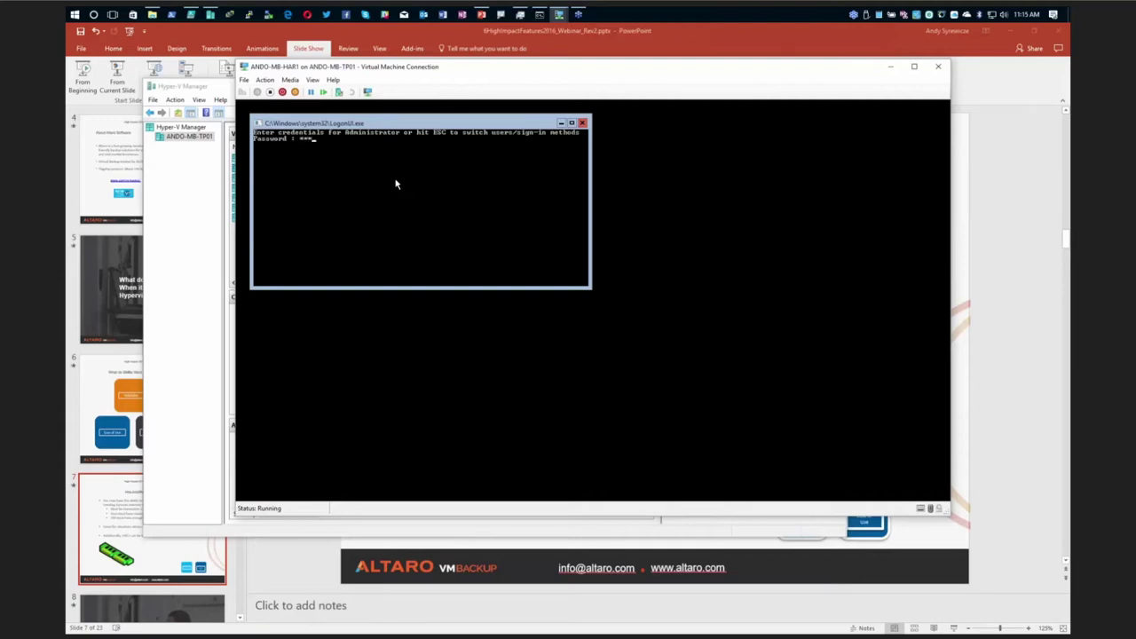
key(Return)
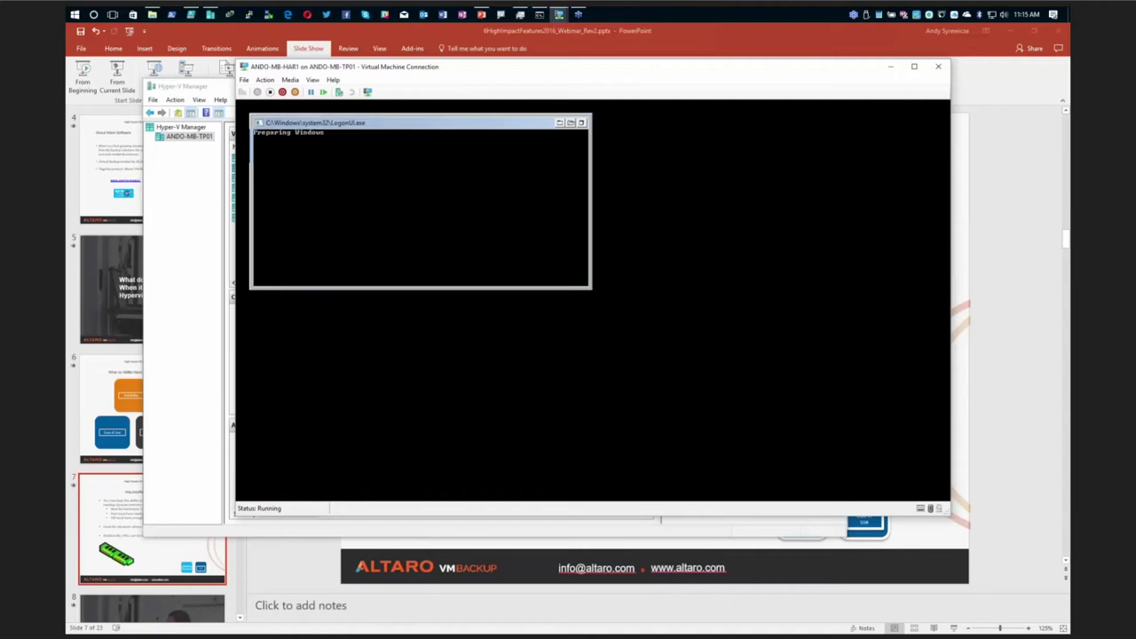
Step: Launch Task Manager in the guest with taskmgr and bring up its memory performance view
drag(444, 69, 519, 81)
text(askmgr)
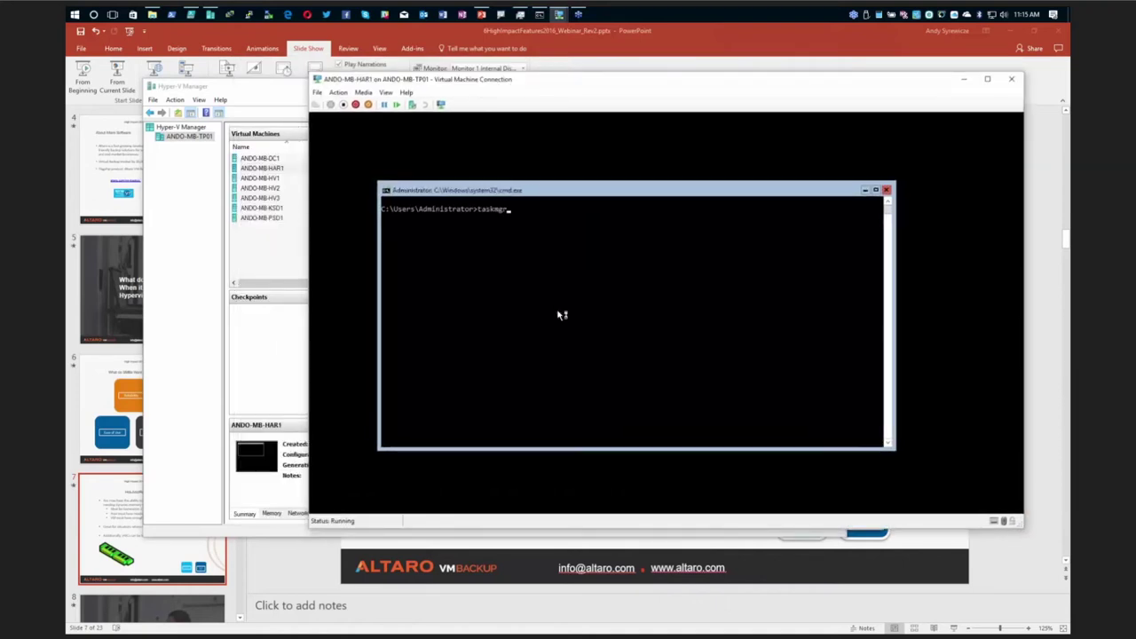
key(Return)
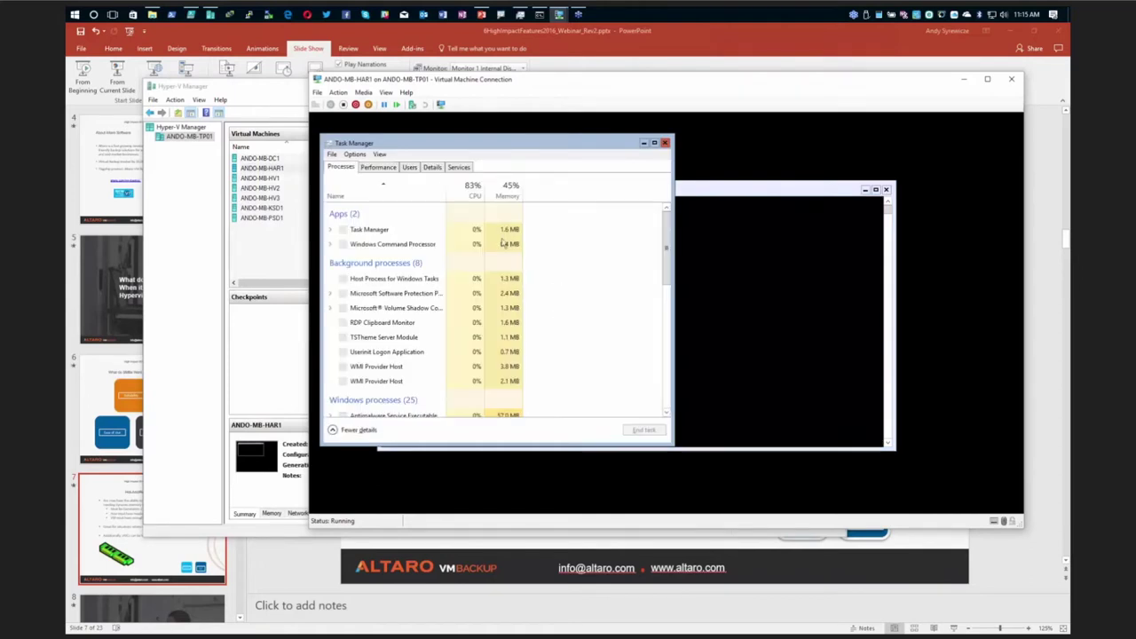
click(378, 167)
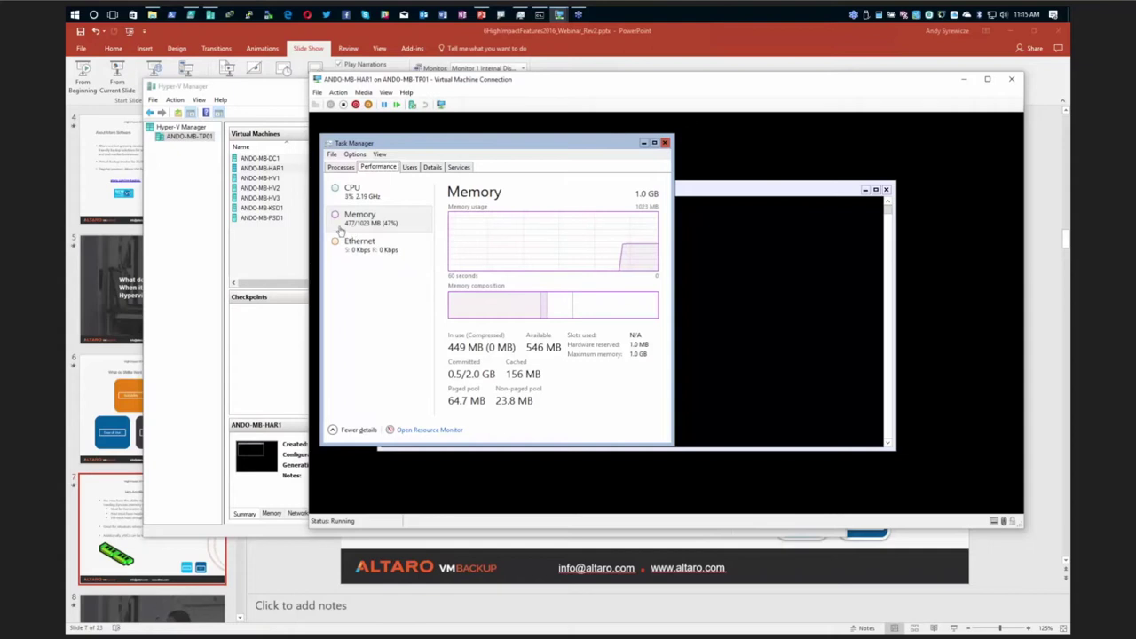
drag(428, 145, 444, 140)
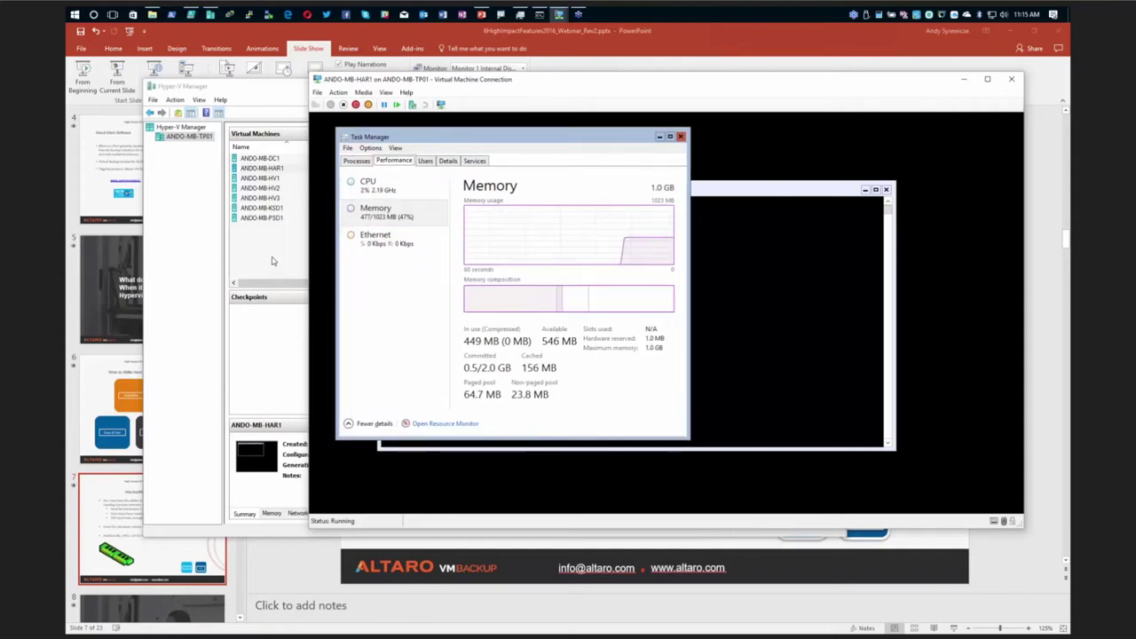
Step: Examine the memory details of ANDO-MB-HAR1 in Hyper-V Manager
click(272, 261)
click(303, 169)
click(271, 514)
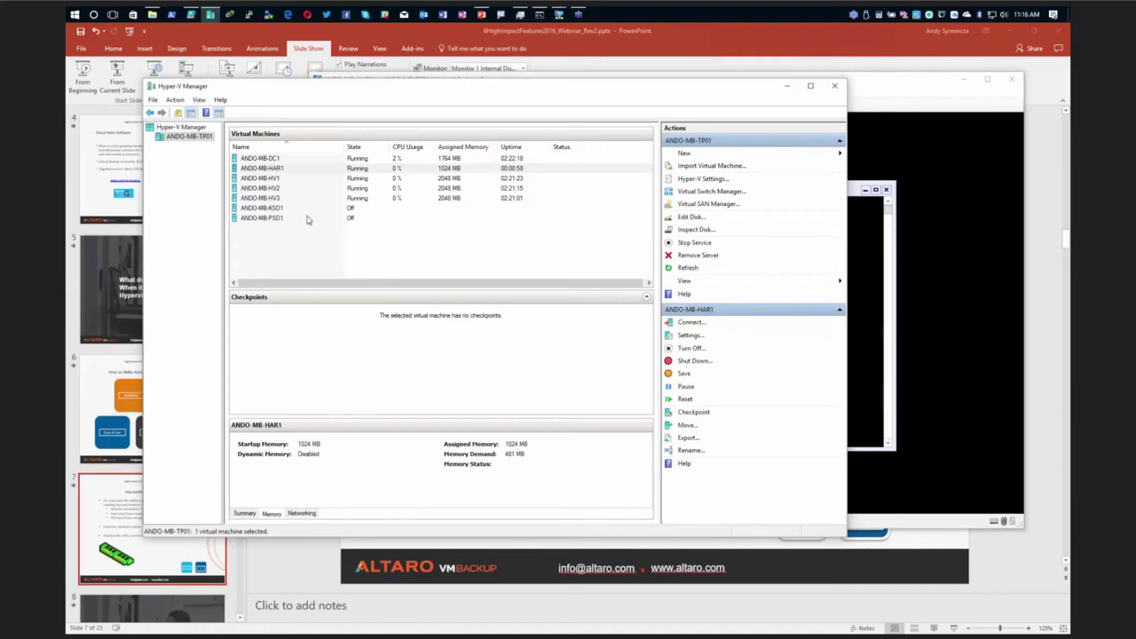
Step: Set the RAM of the running ANDO-MB-HAR1 to 768 MB and check the memory in the guest's Task Manager
right_click(295, 171)
key(Escape)
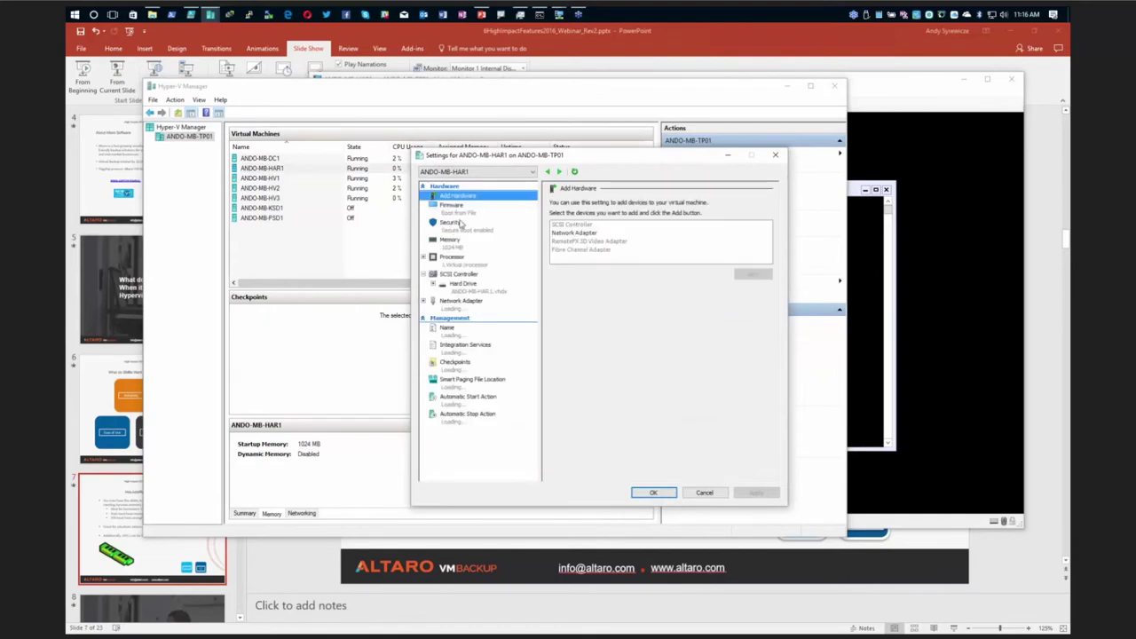
click(457, 243)
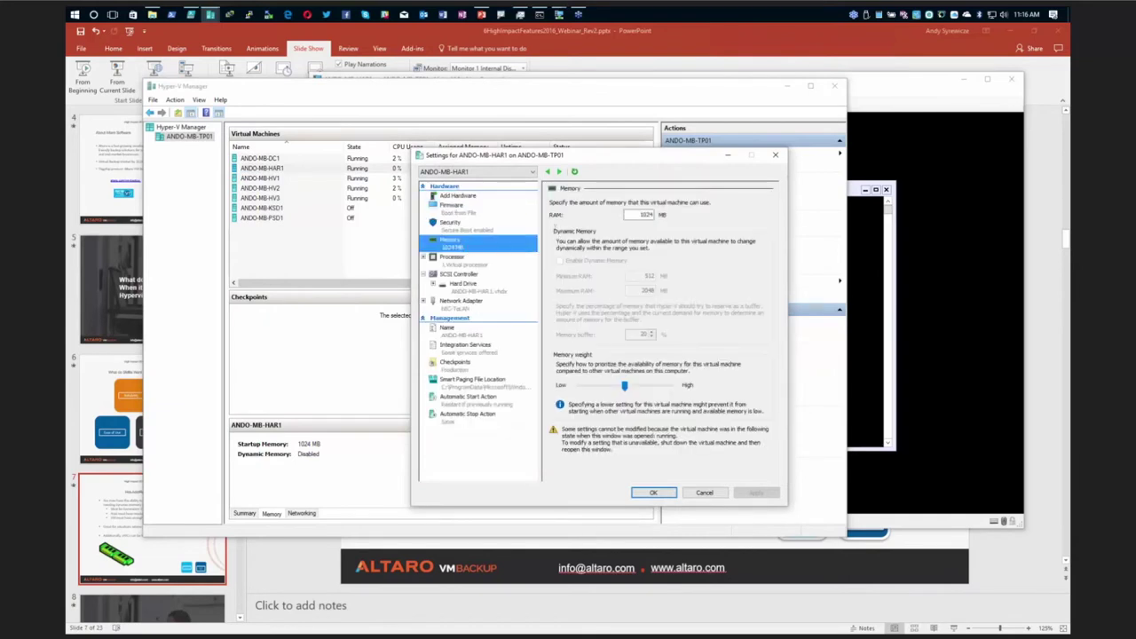
double_click(644, 215)
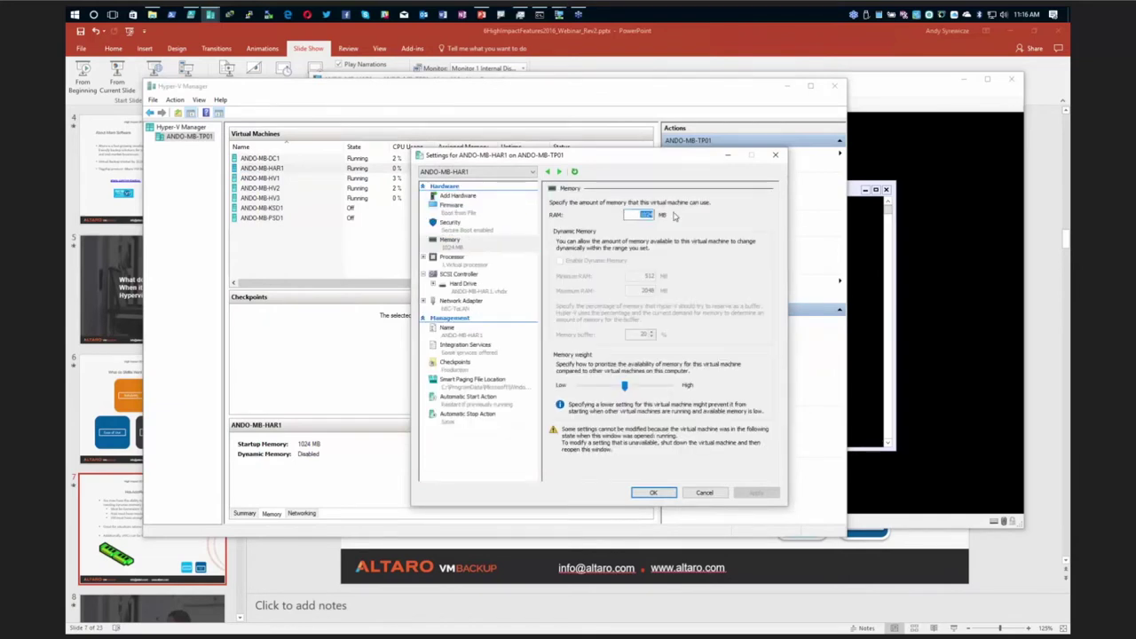
text(768)
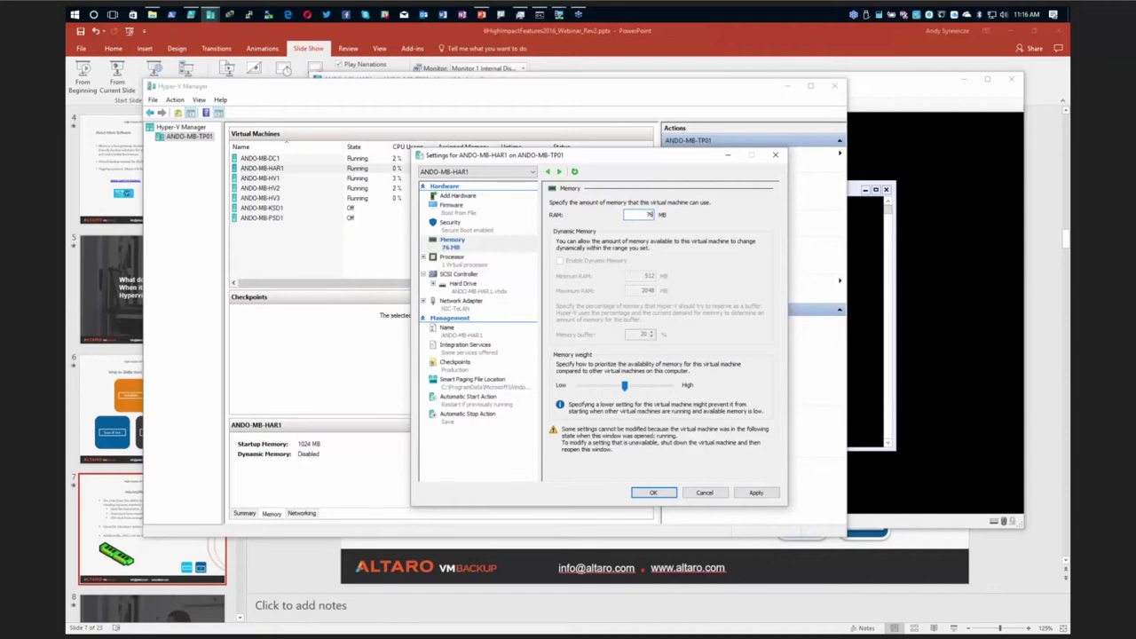
click(755, 493)
click(886, 210)
click(553, 144)
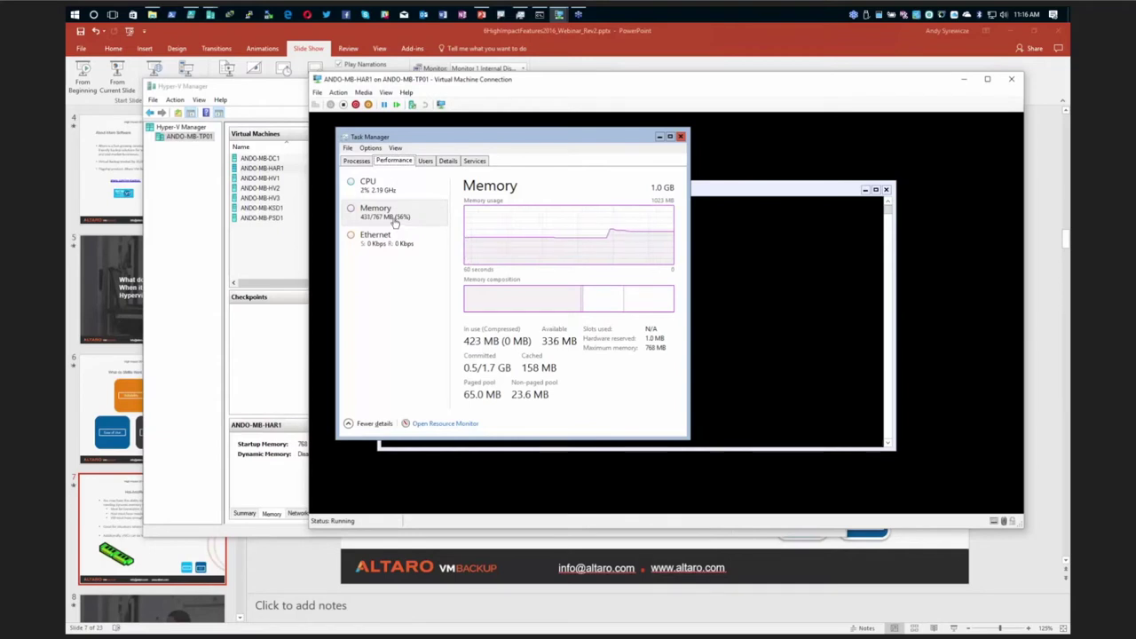
Step: Set the RAM of ANDO-MB-HAR1 to 1024 MB and recheck the memory in the guest's Task Manager
click(265, 239)
right_click(277, 170)
click(302, 191)
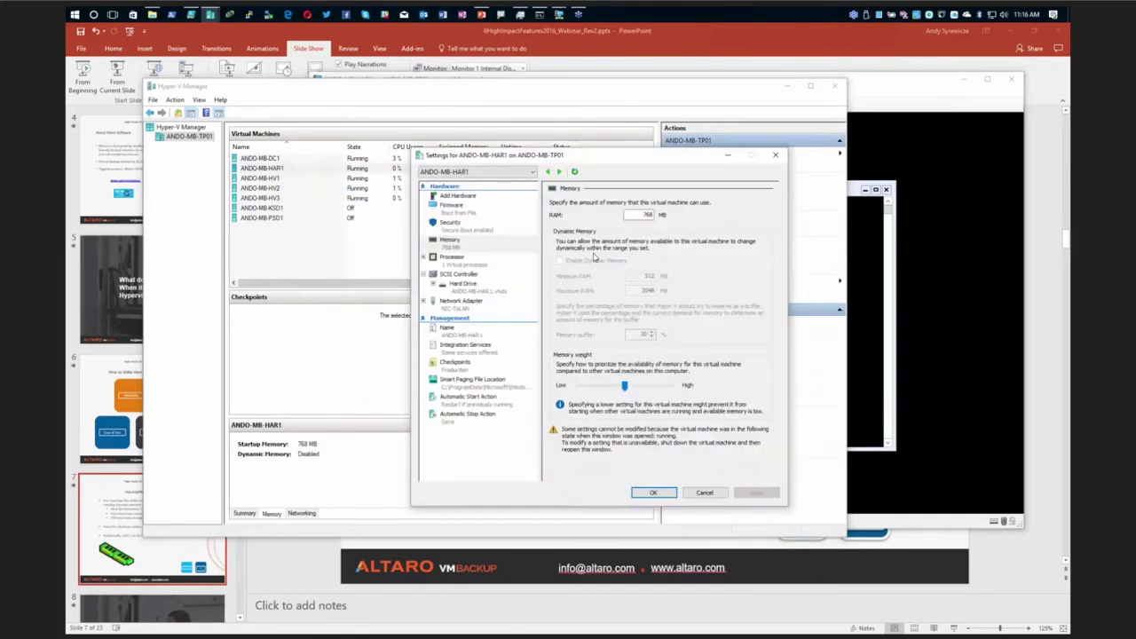
text(10)
click(655, 493)
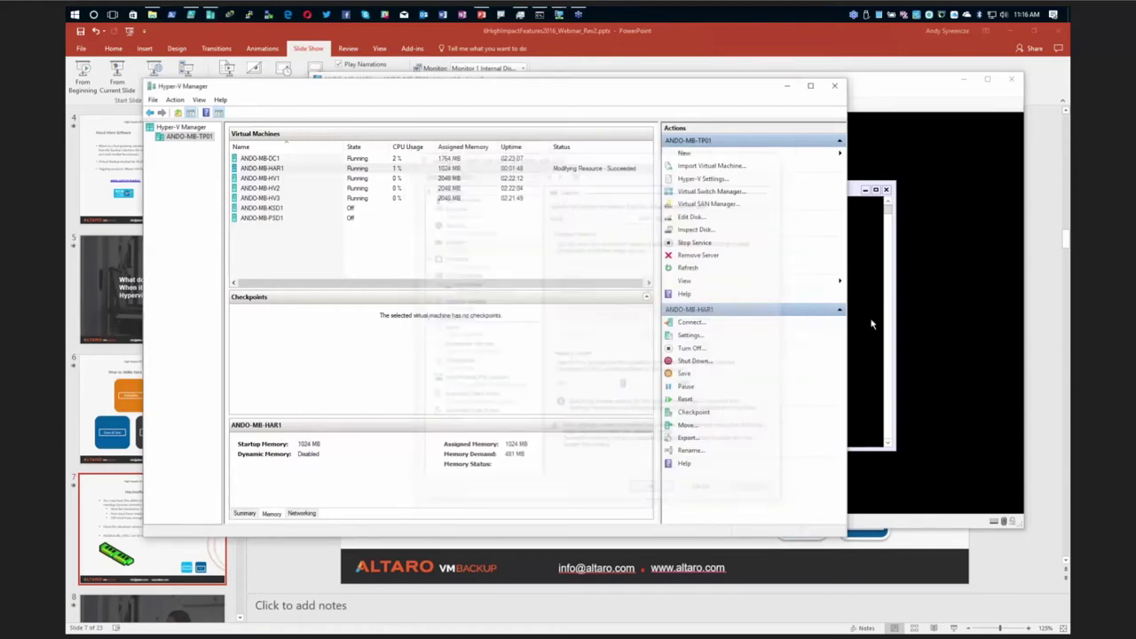
click(559, 14)
click(382, 227)
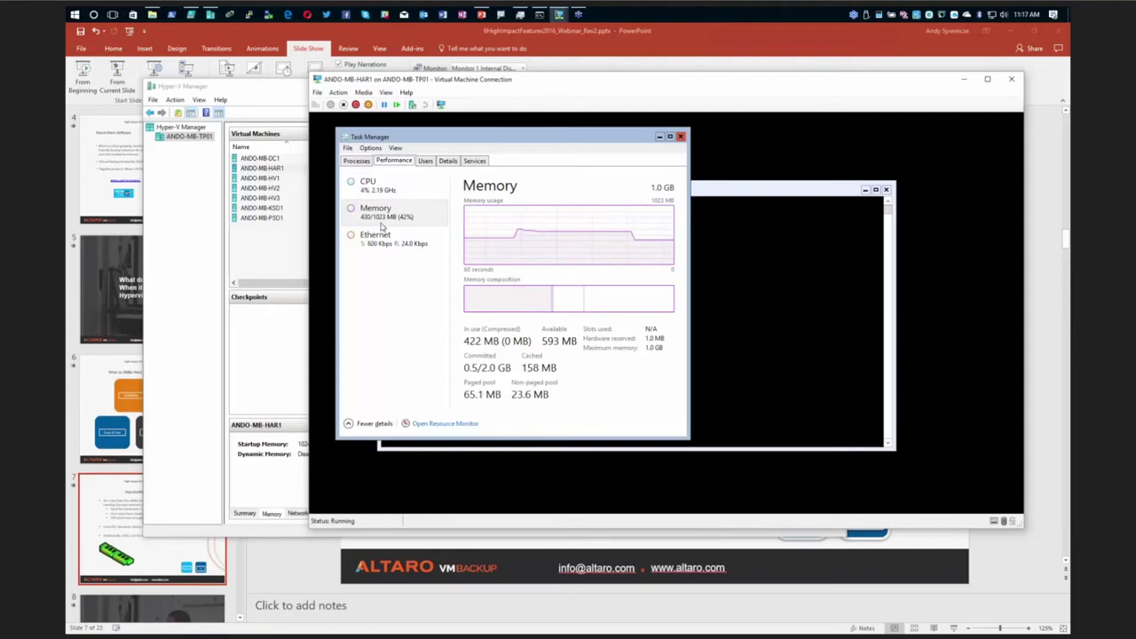
Step: Start PowerShell in the guest's command prompt and list the network adapters with Get-NetAdapter
click(728, 218)
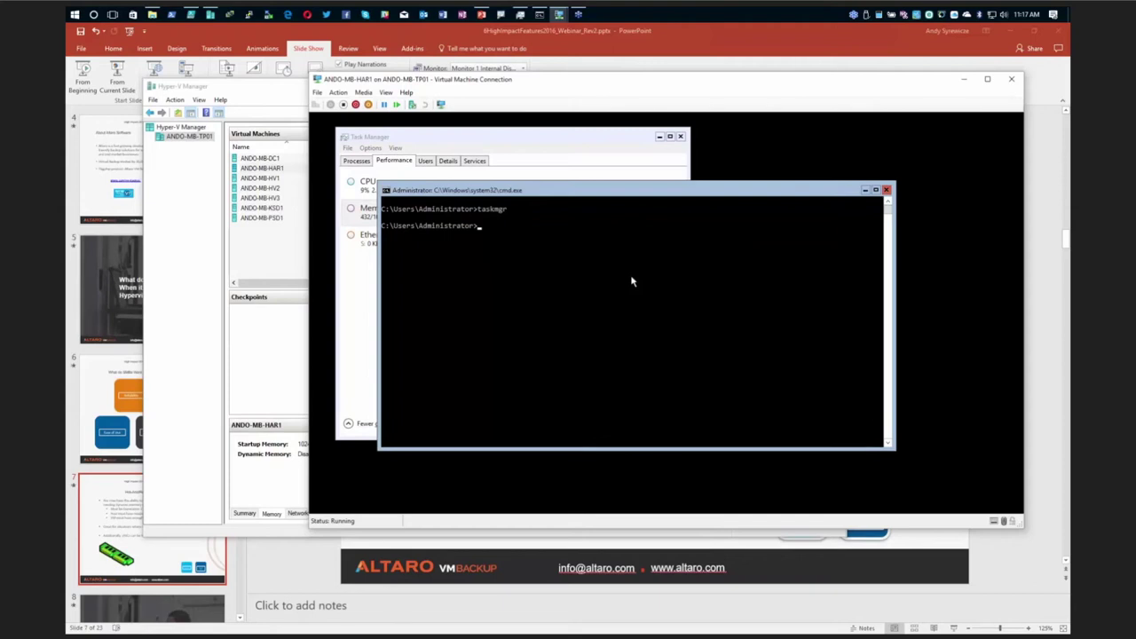
text(powershell)
key(Return)
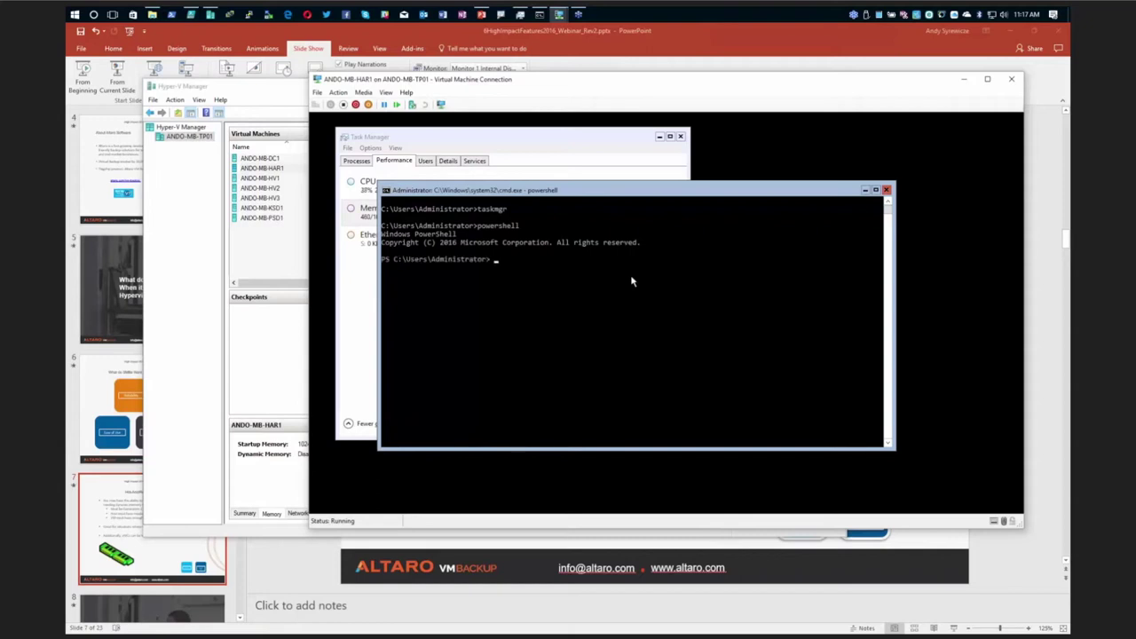
text(Get-NetAdapter)
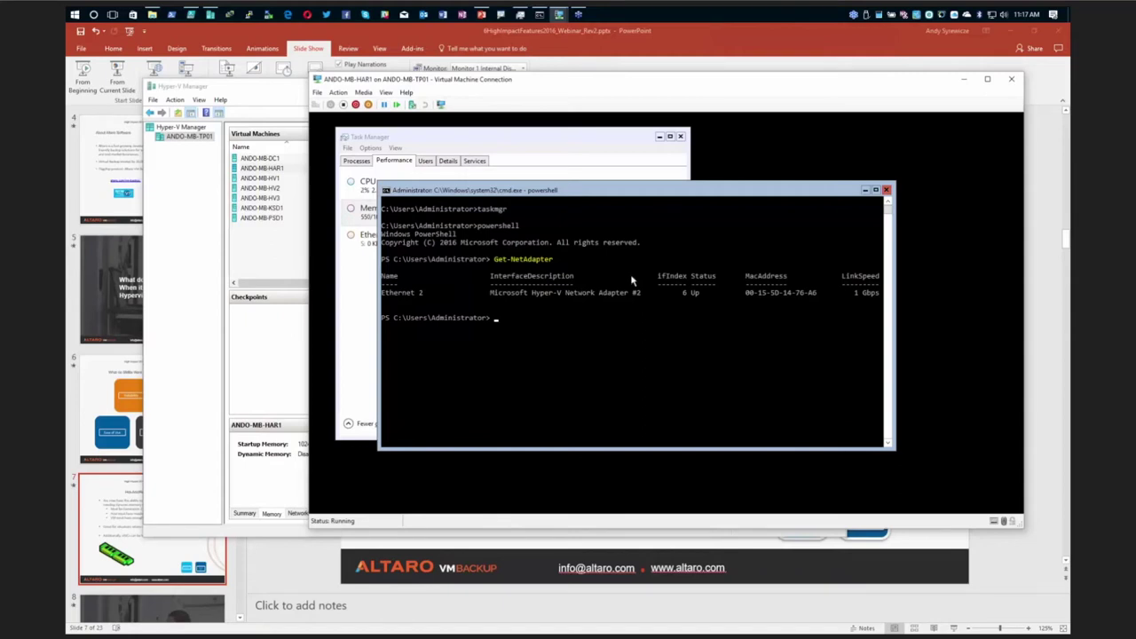
Step: Add a second network adapter to the running ANDO-MB-HAR1 without a virtual switch and rerun Get-NetAdapter in the guest
click(316, 92)
click(330, 106)
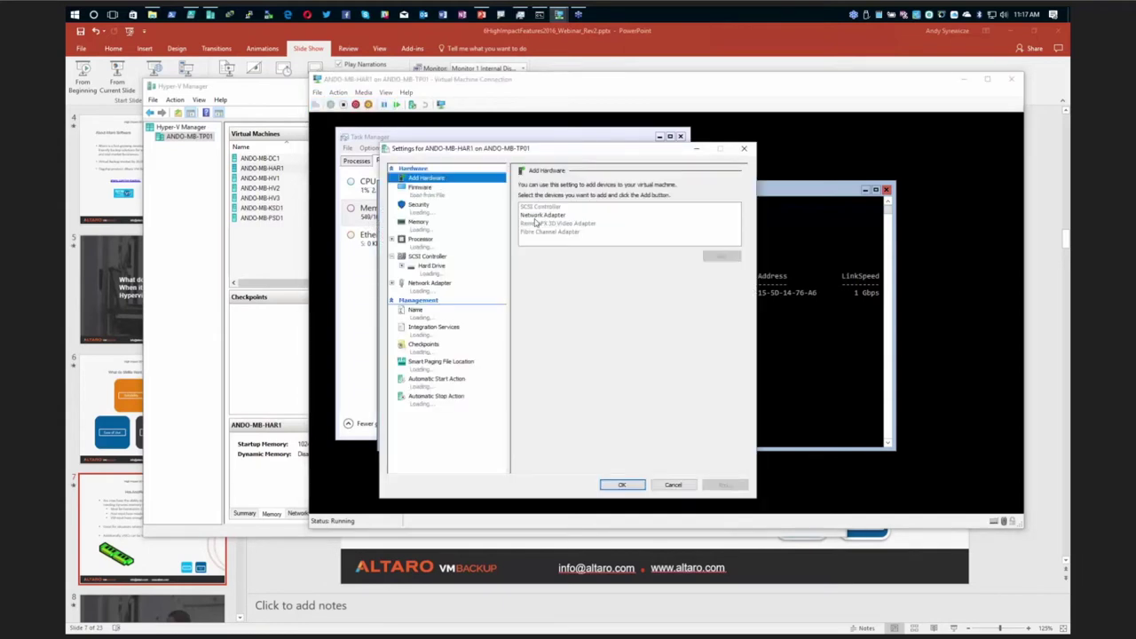
click(533, 216)
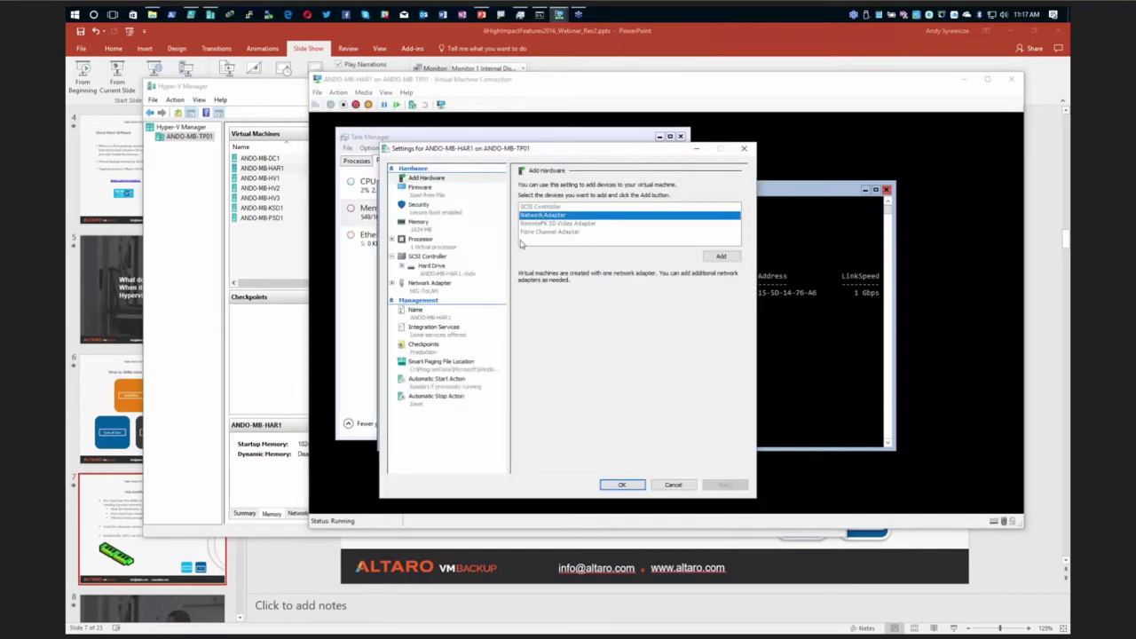
click(721, 256)
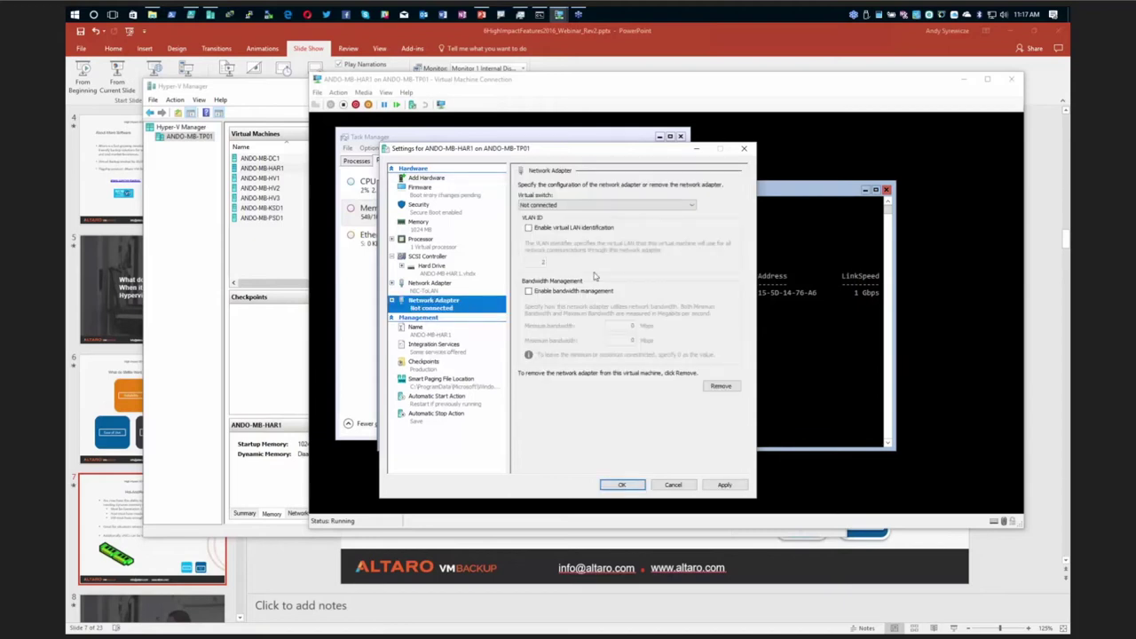
click(723, 487)
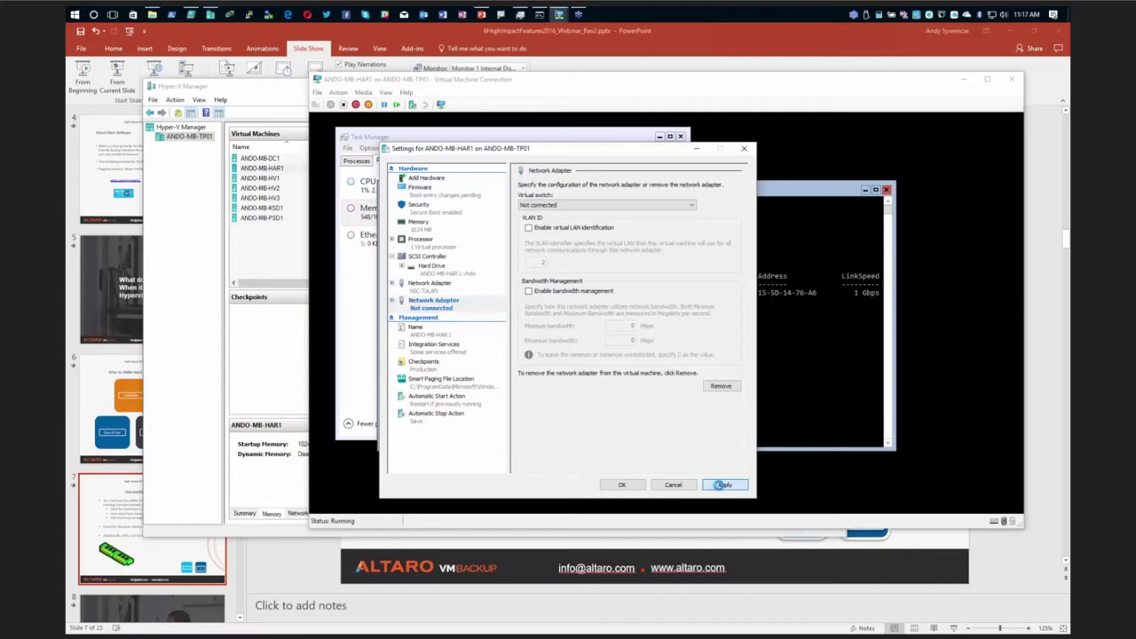
click(624, 484)
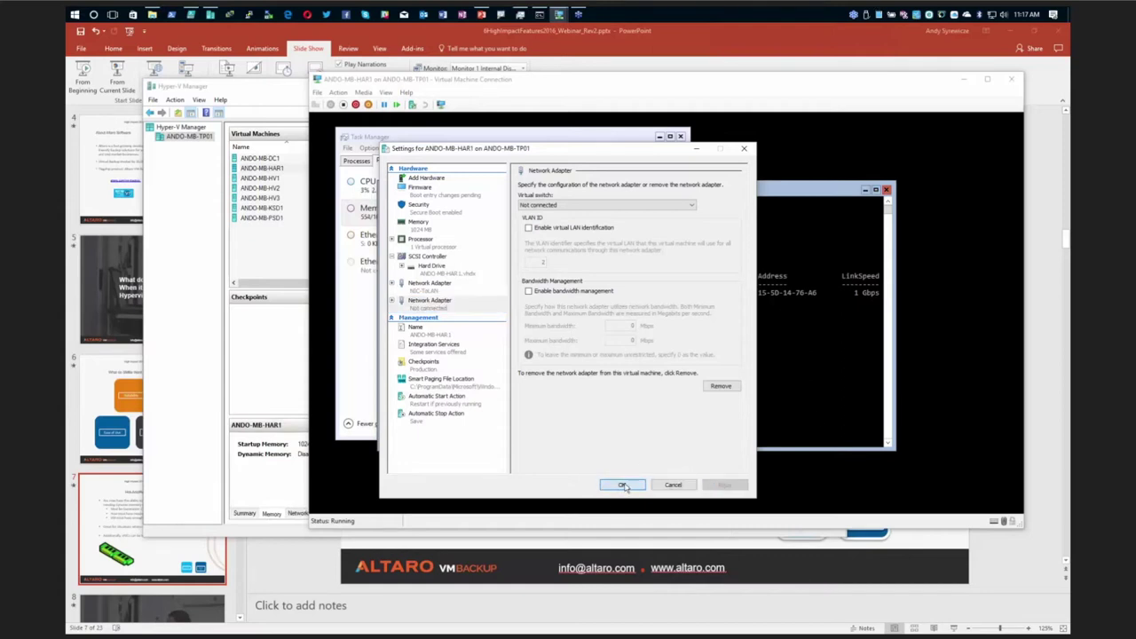
key(Up)
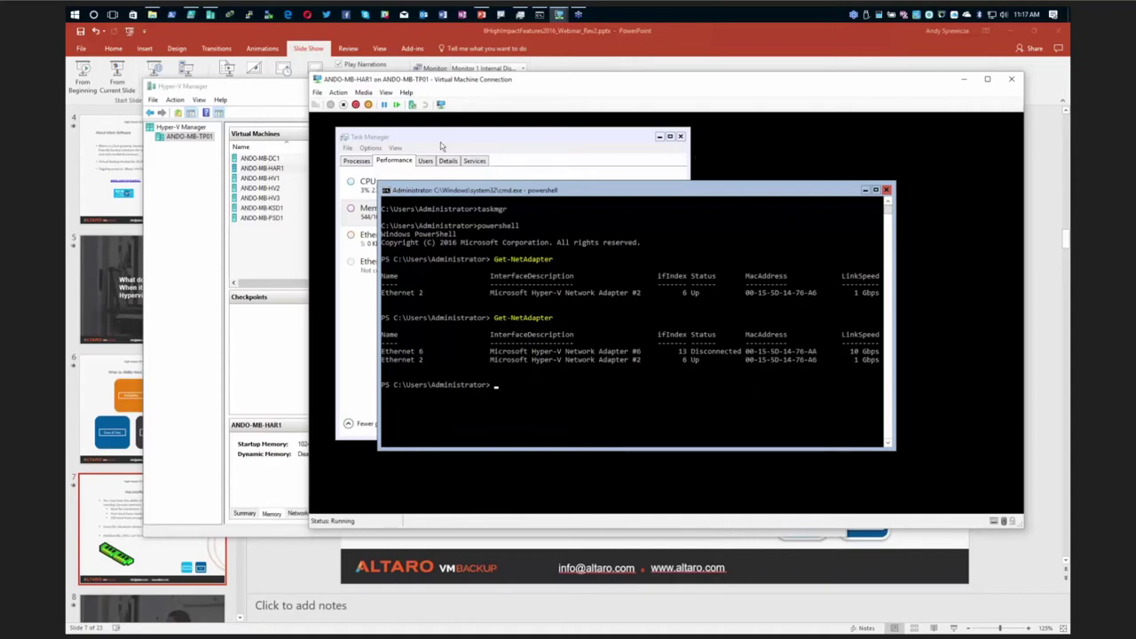
Step: Remove the unconnected network adapter from ANDO-MB-HAR1 and accept the possible network disruption
click(317, 93)
click(331, 105)
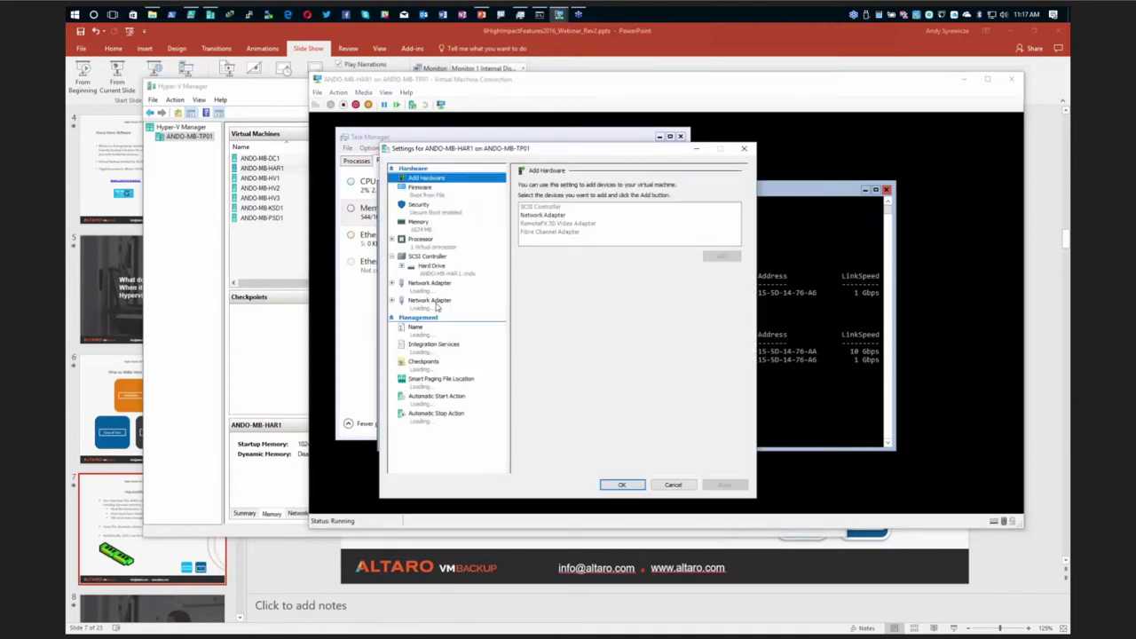
click(434, 306)
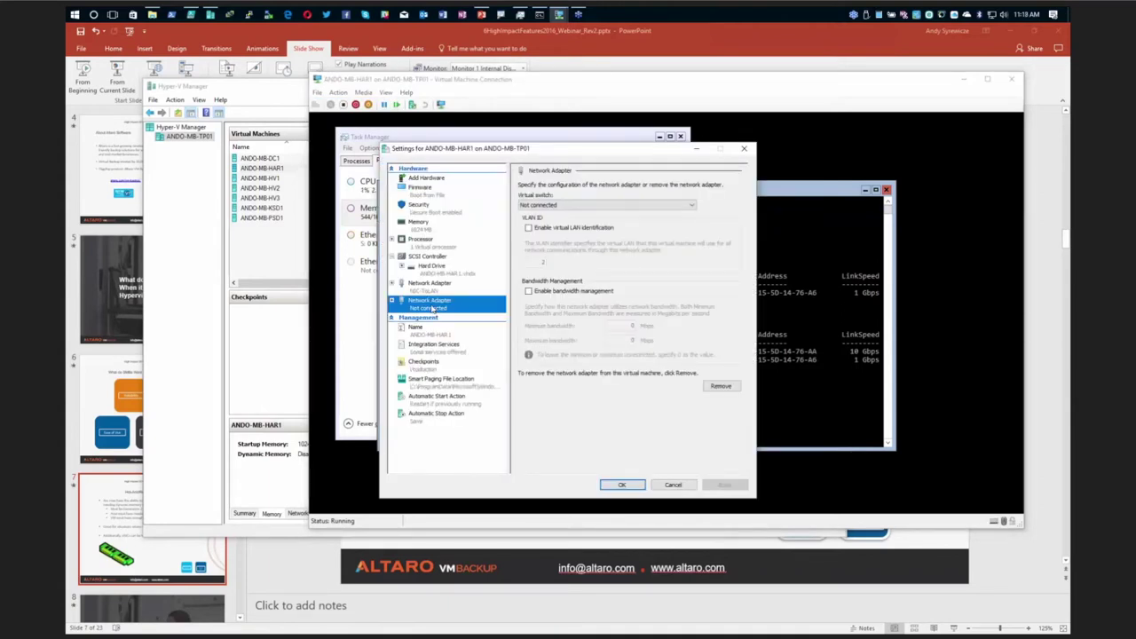
click(721, 387)
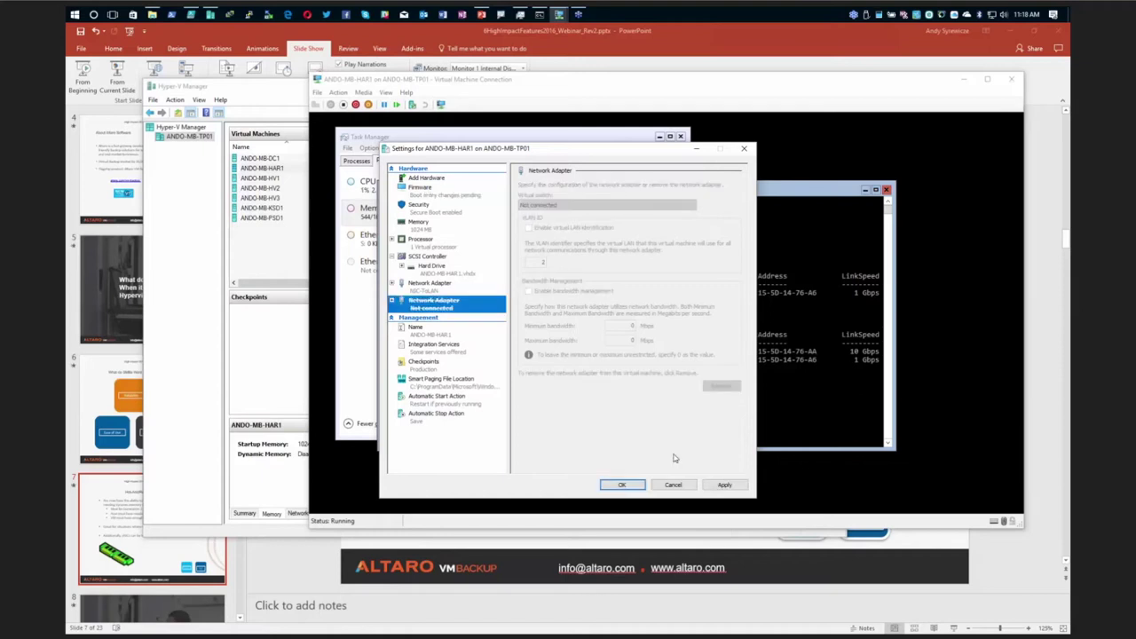
click(722, 484)
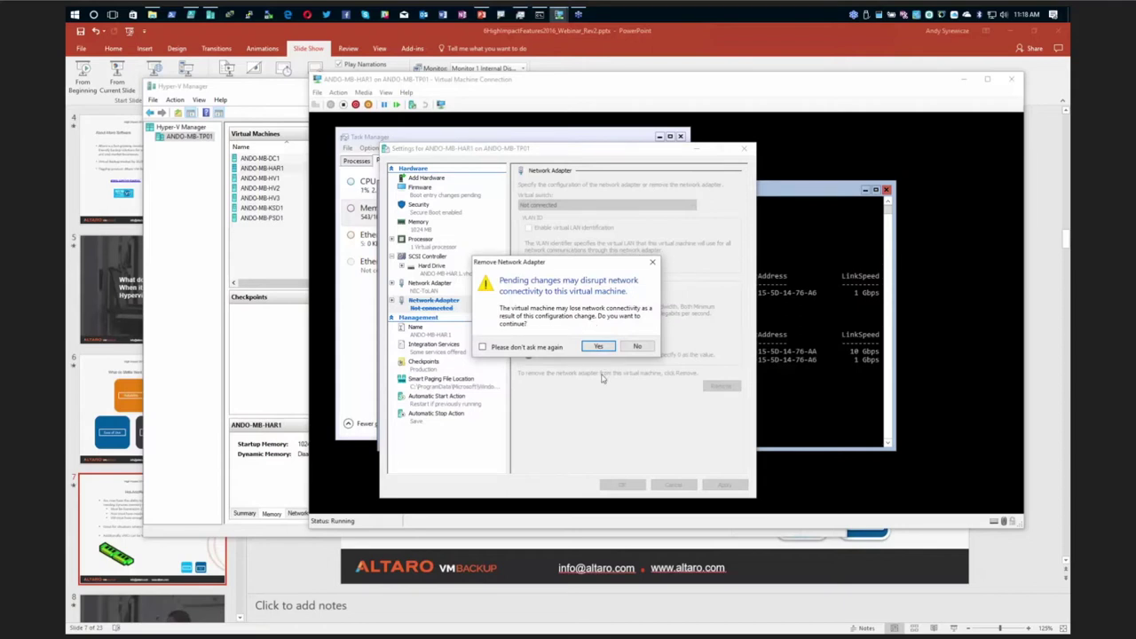
click(599, 346)
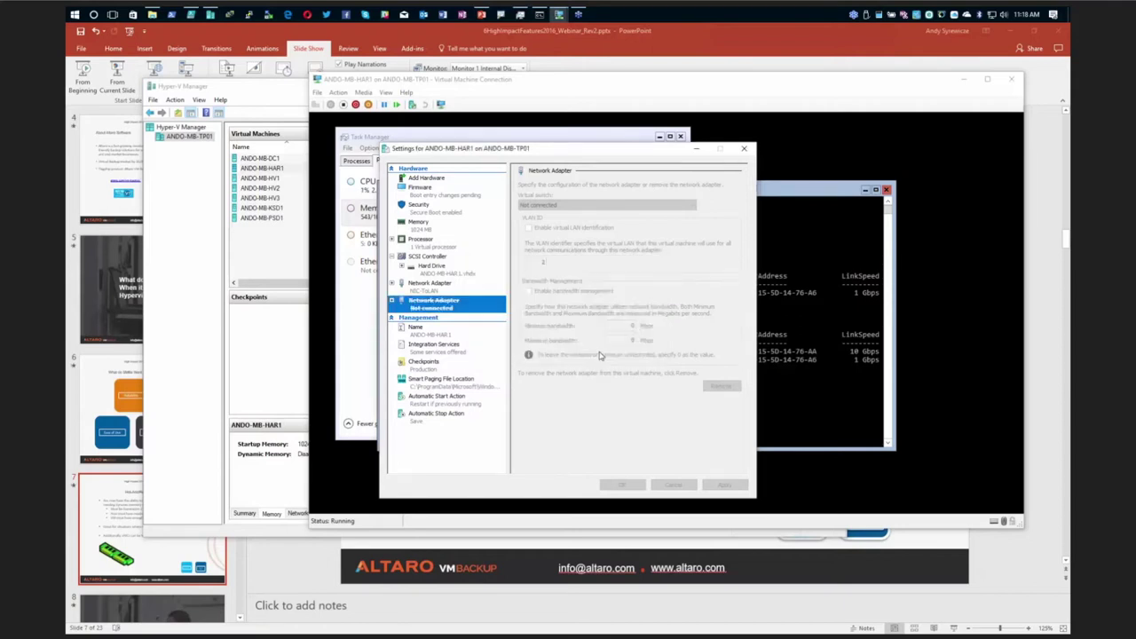
click(621, 483)
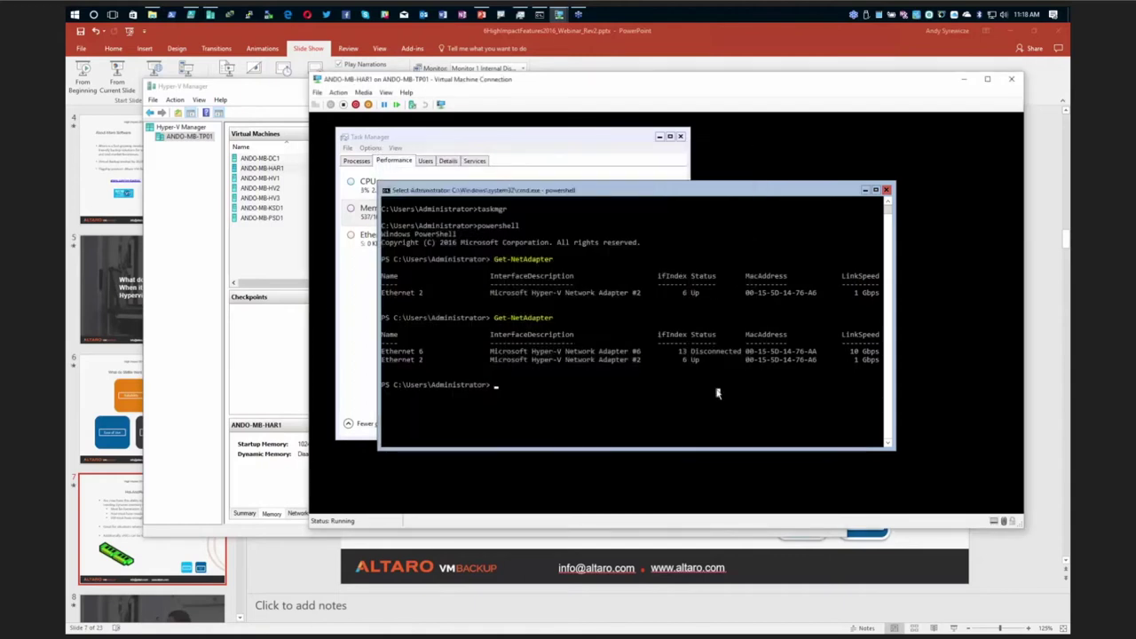
Step: List the guest's network adapters again with Get-NetAdapter and close the virtual machine connection
key(Up)
key(Return)
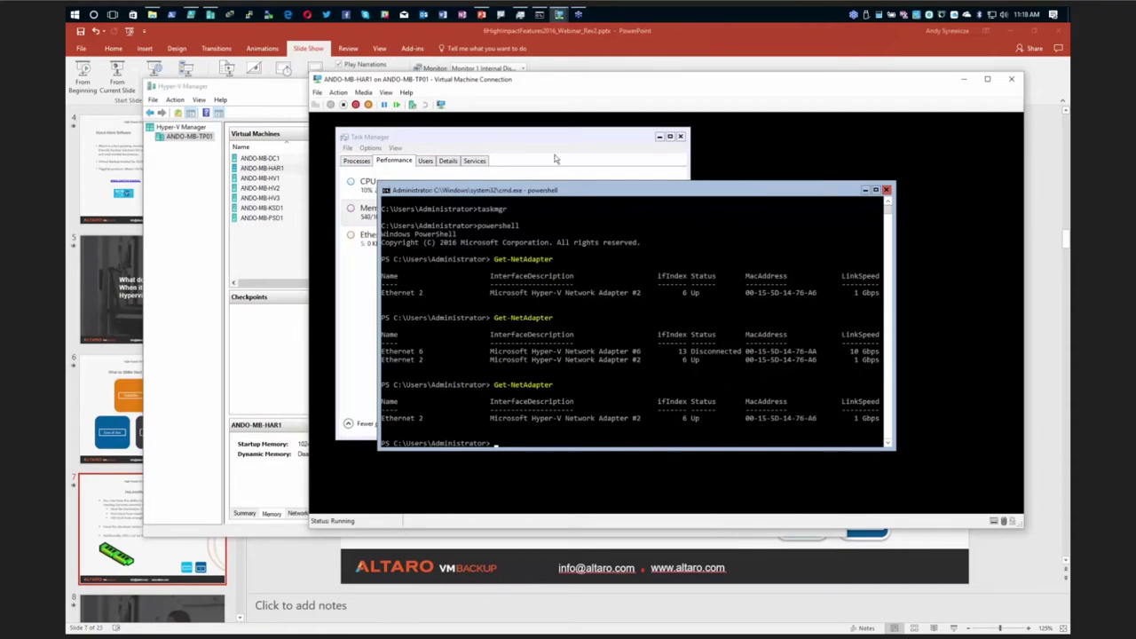
click(1010, 79)
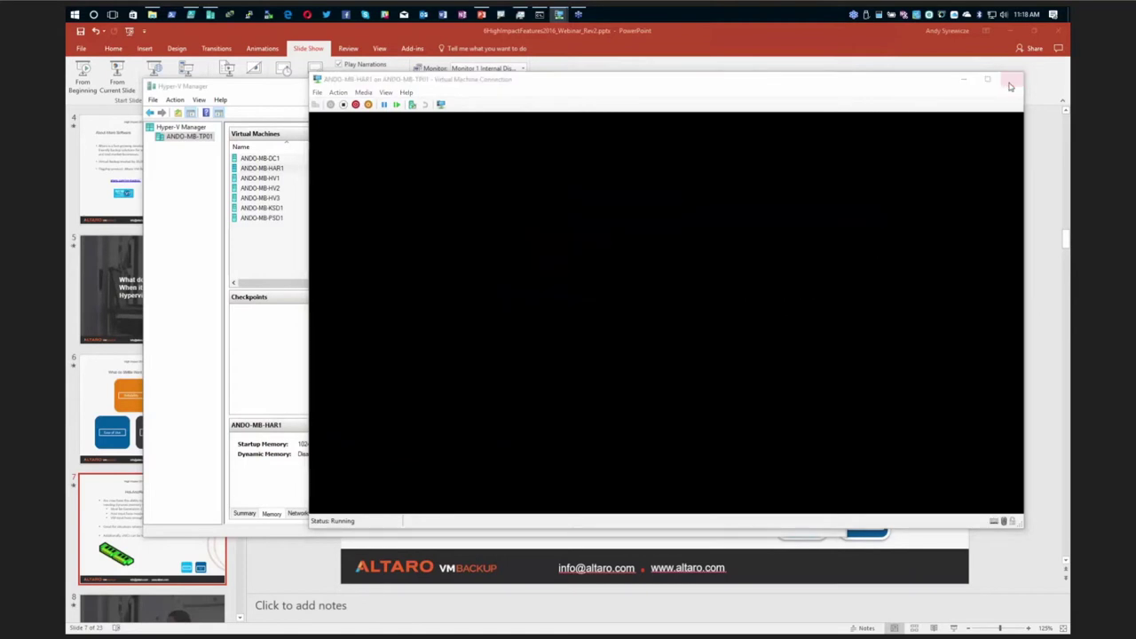
Step: Shut down the guest operating system of the virtual machine ANDO-MB-HAR1 and confirm the shutdown
right_click(278, 169)
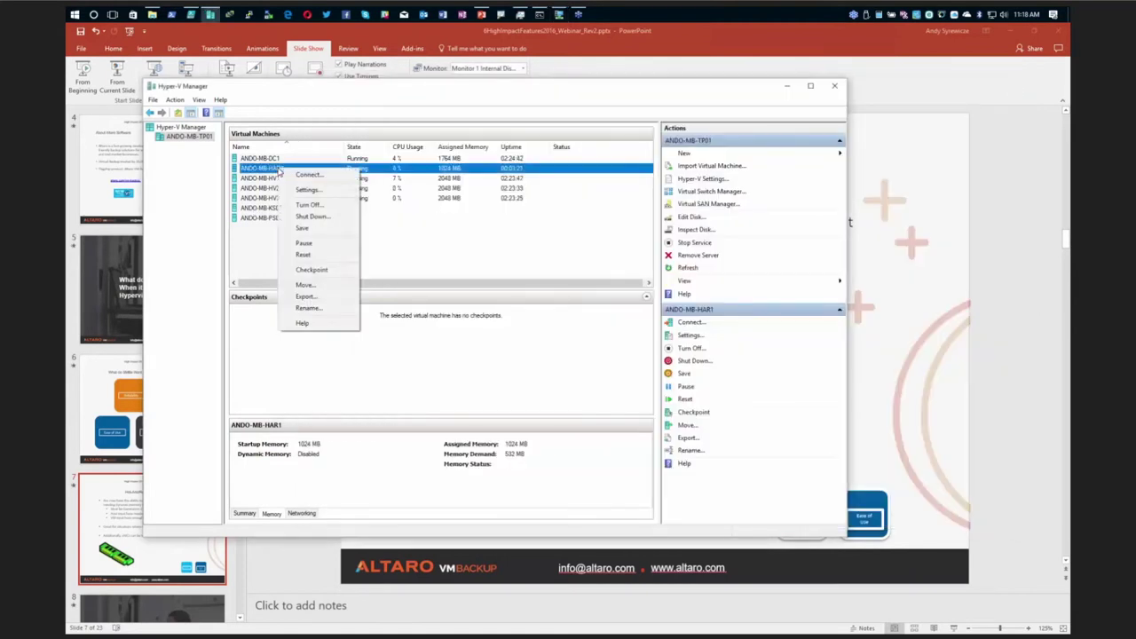
click(321, 217)
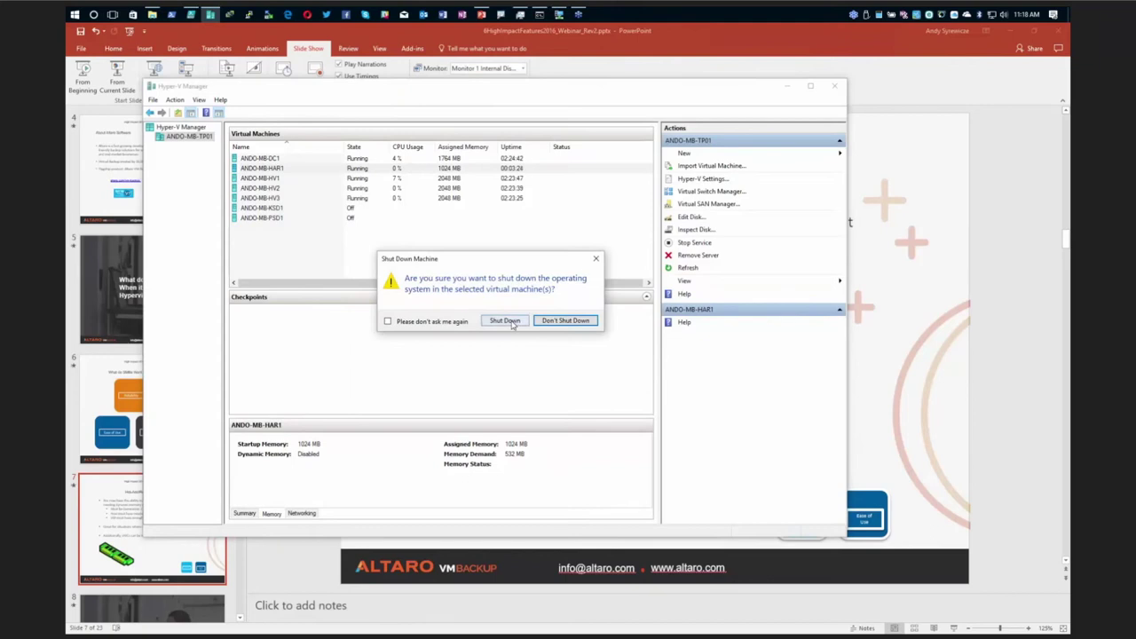
click(504, 321)
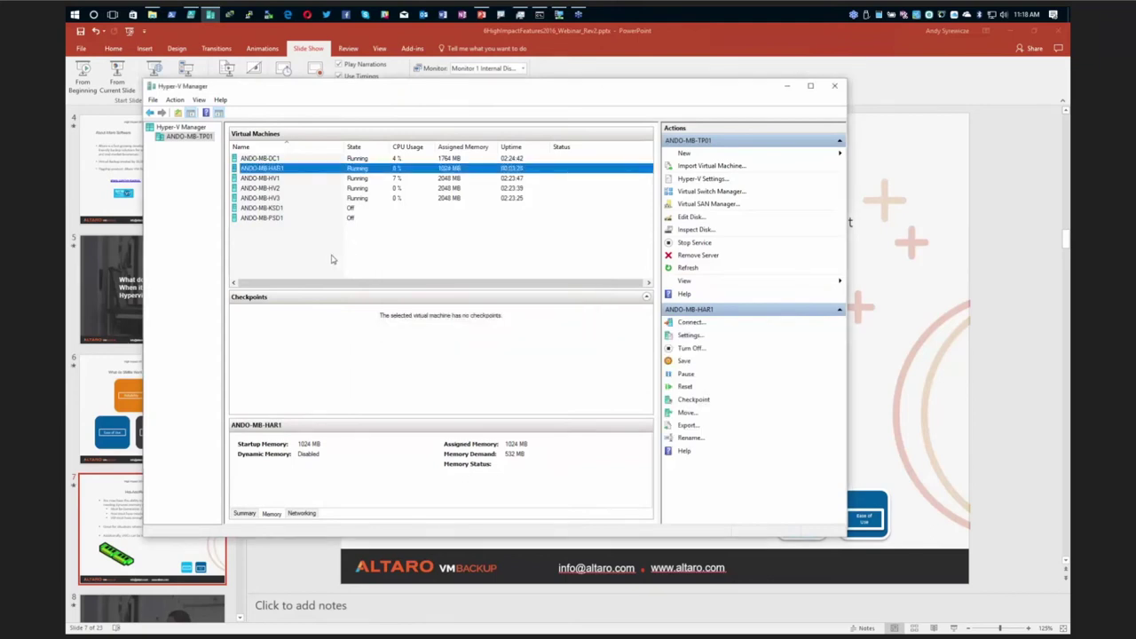
click(332, 258)
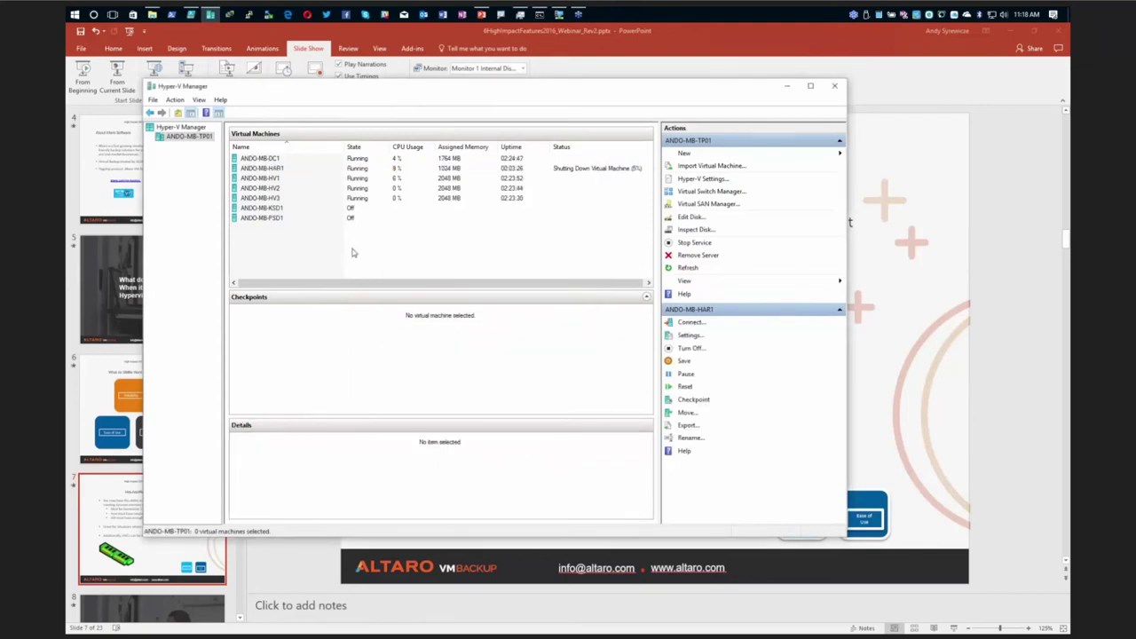
Step: Switch to PowerPoint, start the slide show from the current slide and advance past the Hot-Add/Remove demo title slide
click(557, 36)
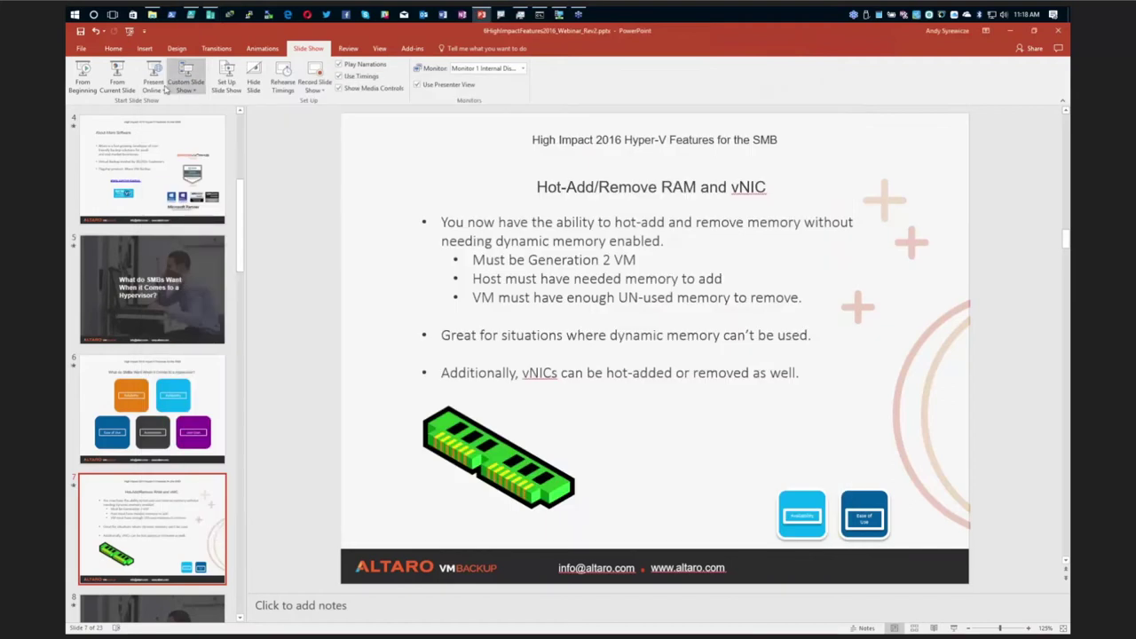
click(117, 80)
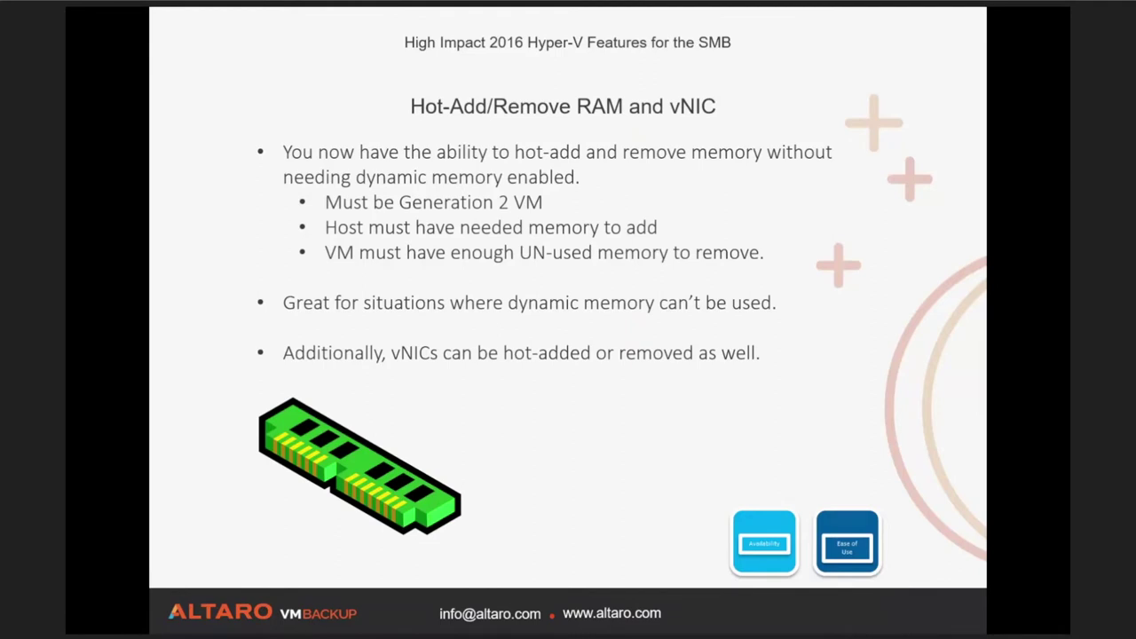
key(Right)
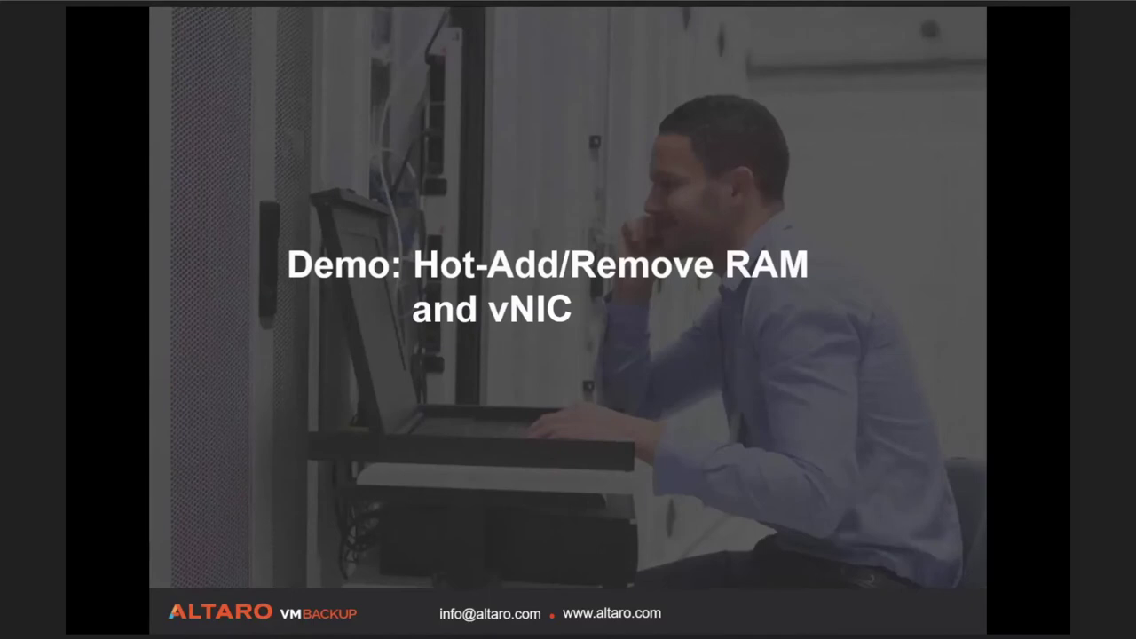
key(Right)
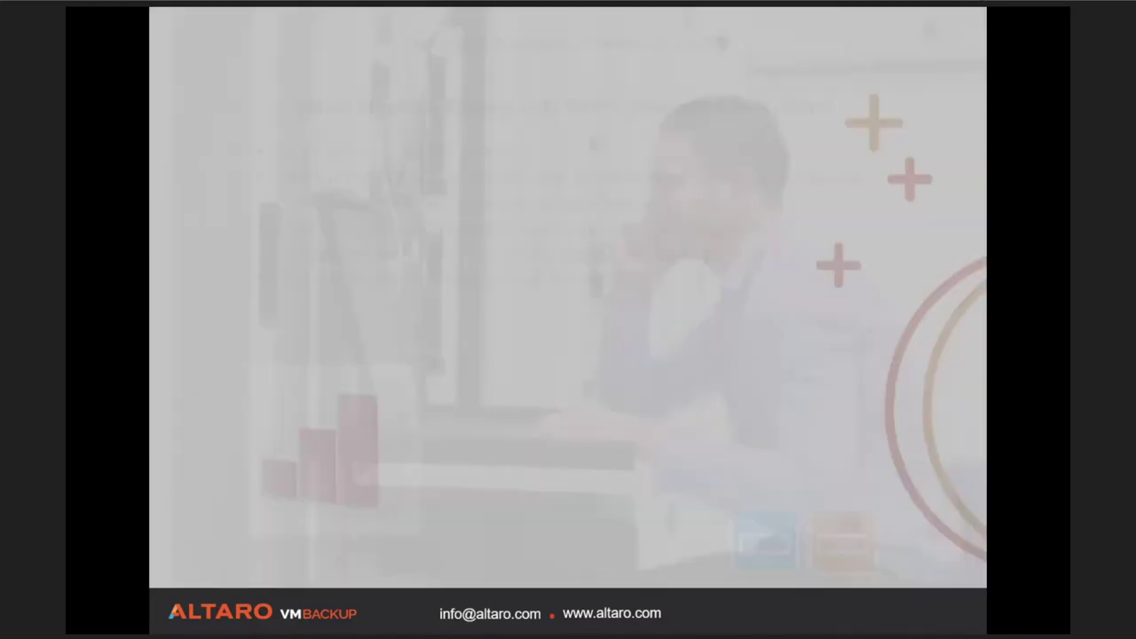
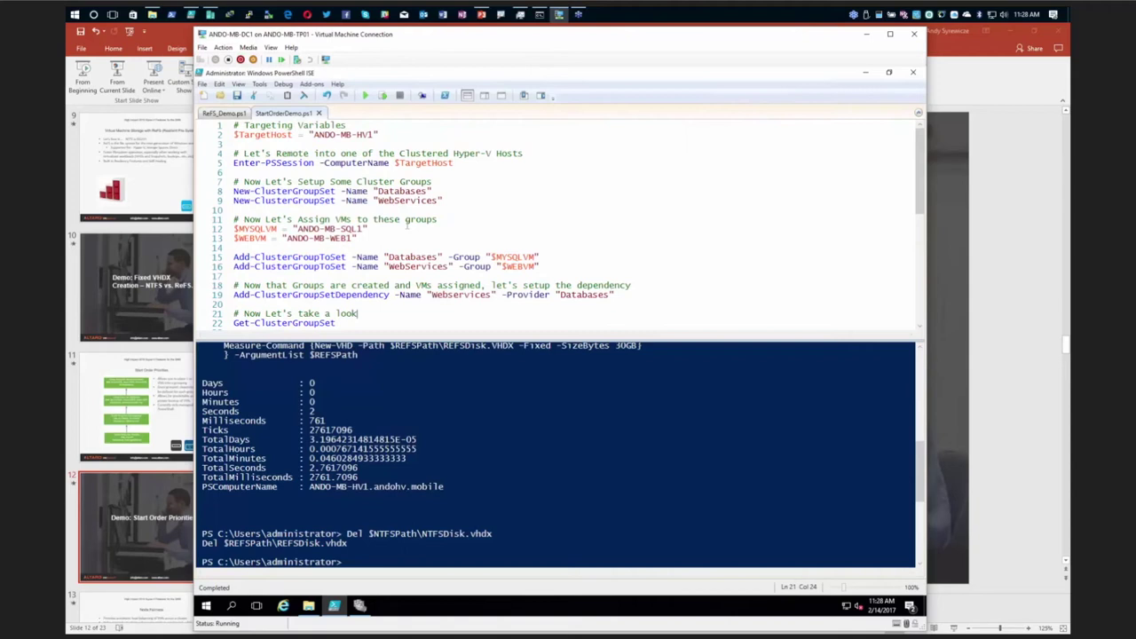
Step: Run the StartOrderDemo.ps1 lines that set $TargetHost to "ANDO-MB-HV1" and open a remote PowerShell session to that host
drag(381, 135, 233, 135)
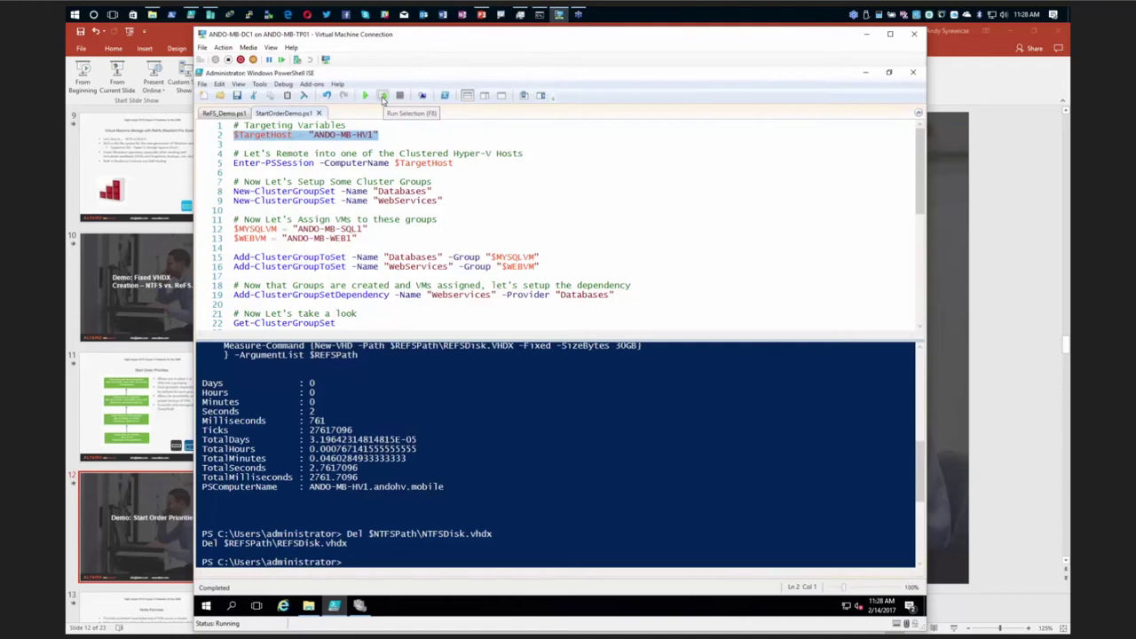
click(382, 95)
click(309, 163)
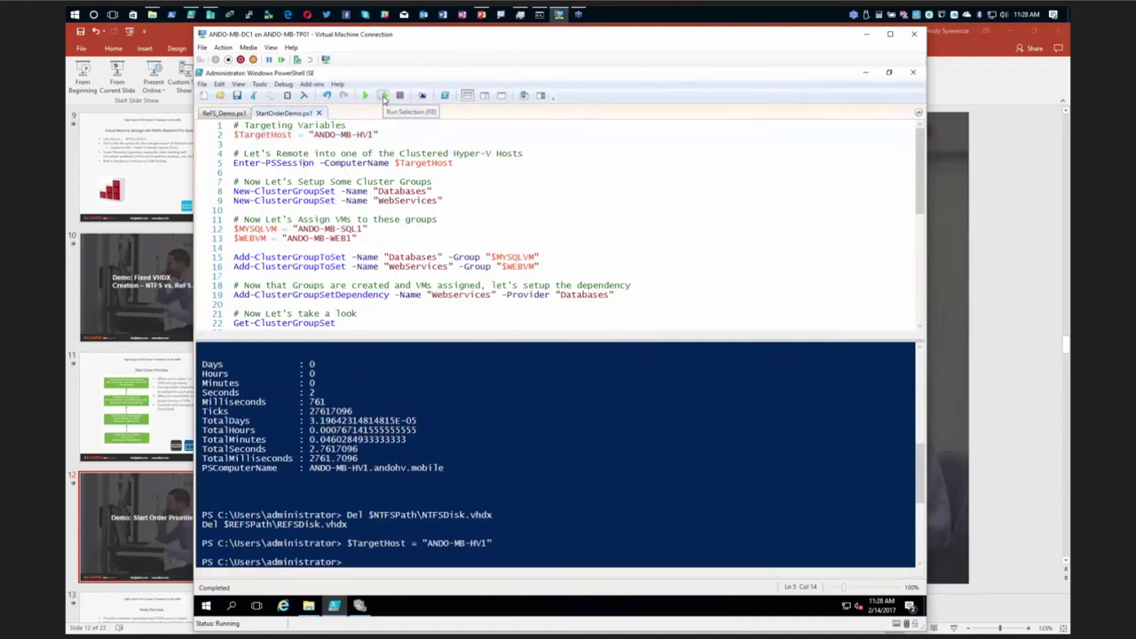
click(382, 95)
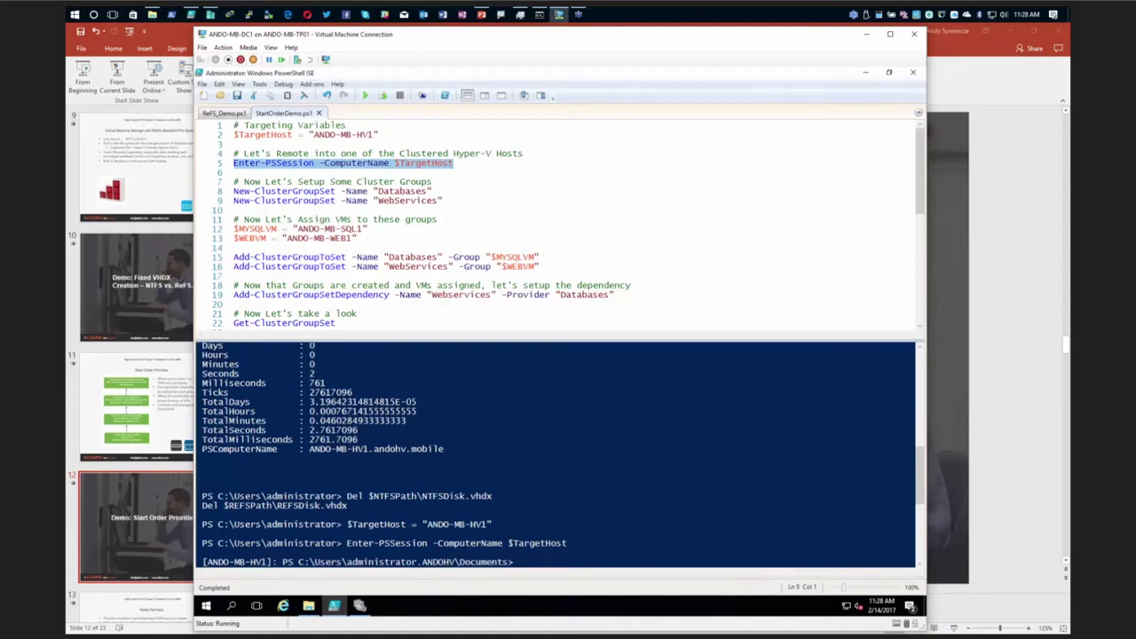
Step: Run the two New-ClusterGroupSet lines to create the cluster group sets Databases and WebServices
scroll(407, 212, down, 2)
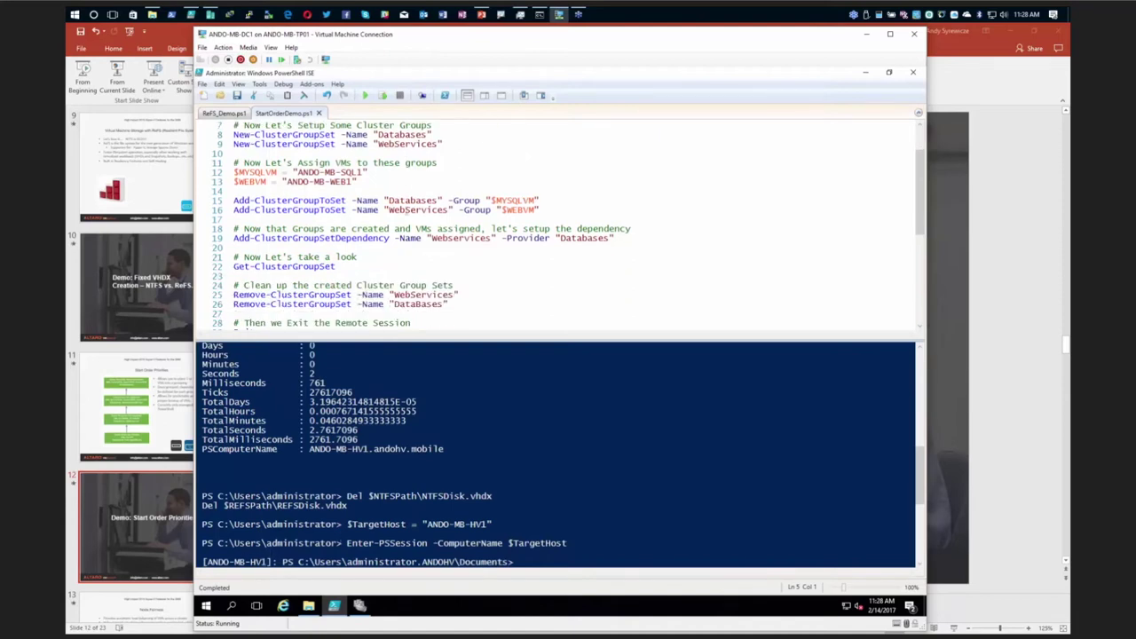
scroll(404, 210, up, 1)
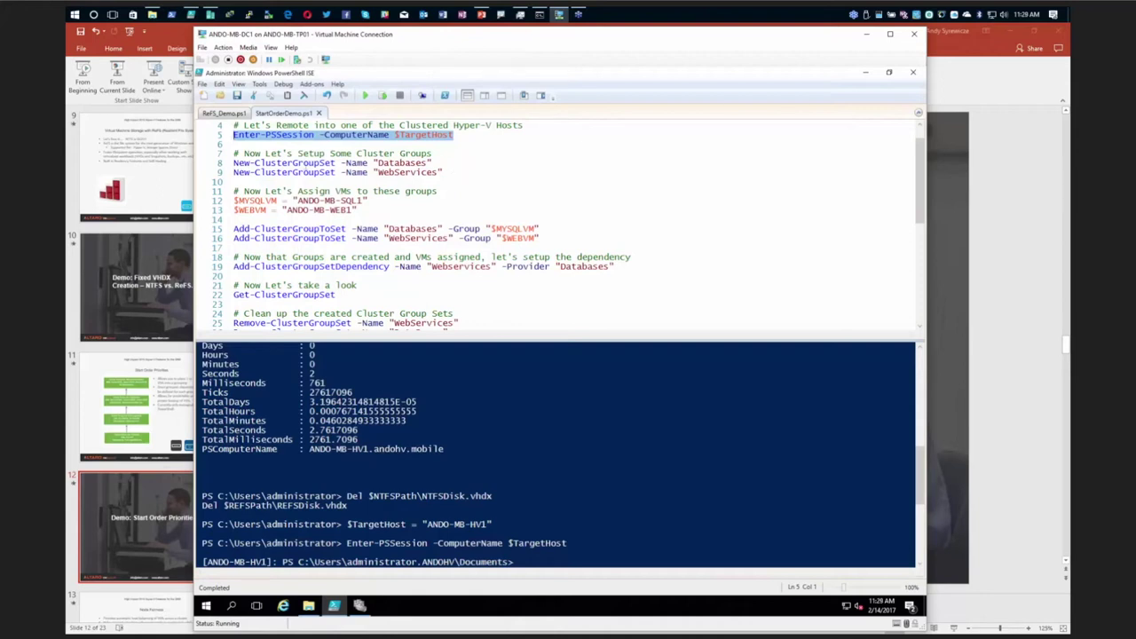
click(304, 164)
drag(442, 173, 234, 163)
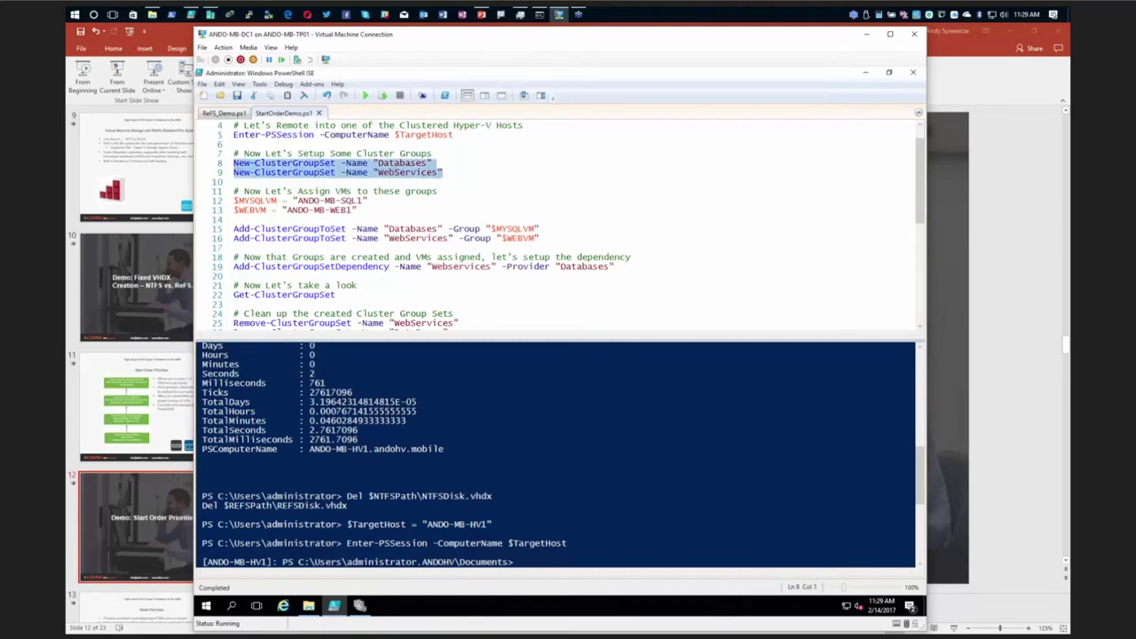
click(384, 96)
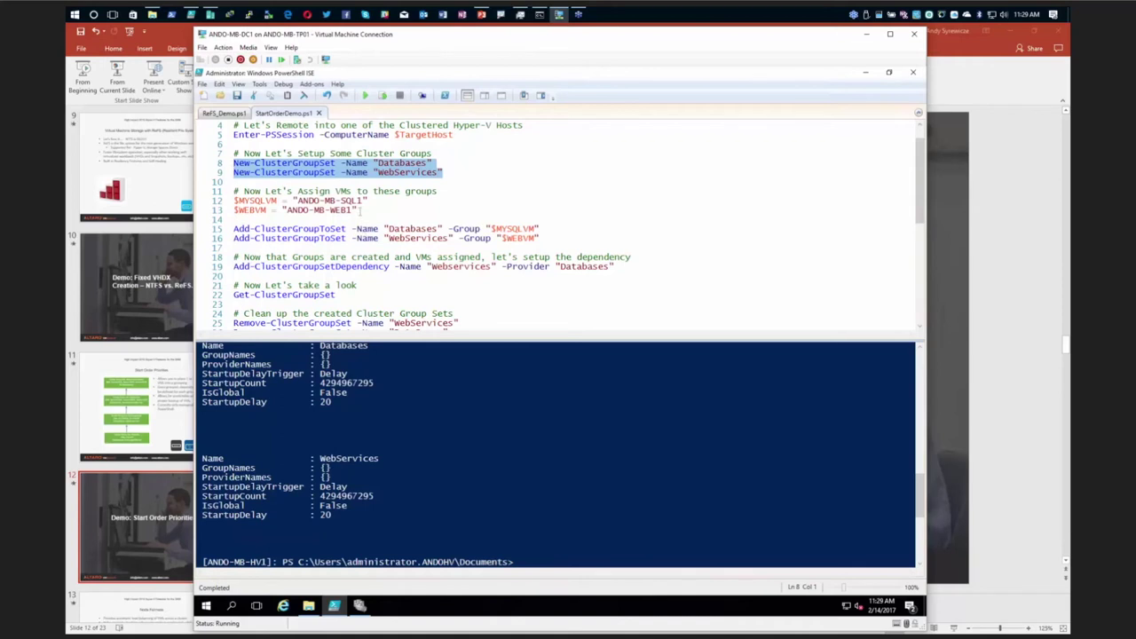
Step: Run the lines storing ANDO-MB-SQL1 and ANDO-MB-WEB1 in $MYSQLVM and $WEBVM and adding them to the Databases and WebServices sets
drag(358, 209, 233, 201)
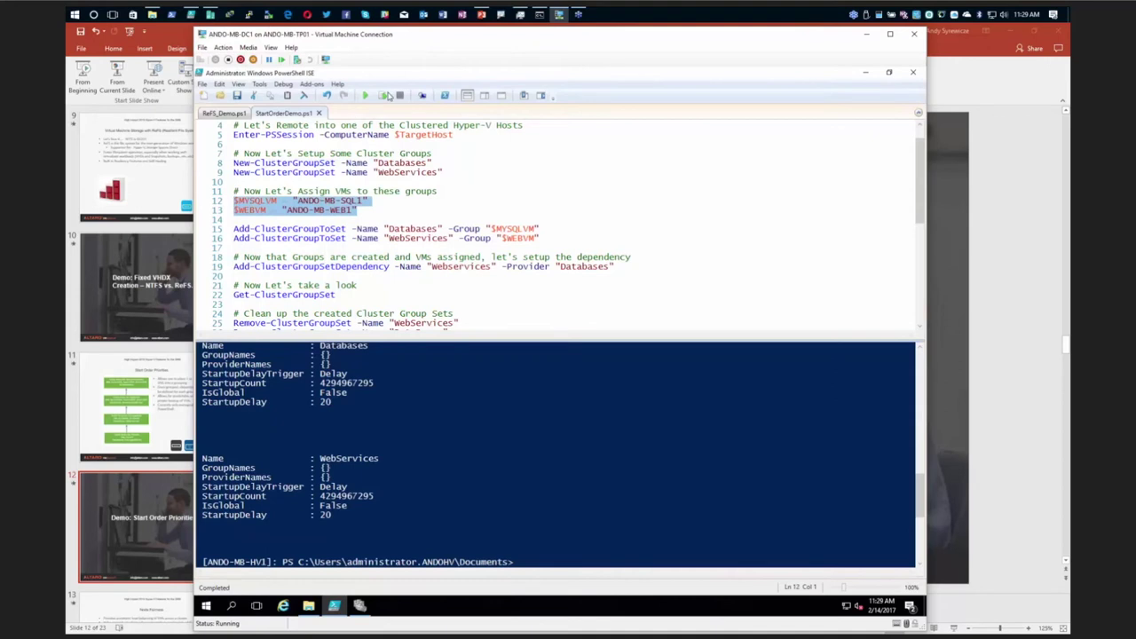
click(386, 96)
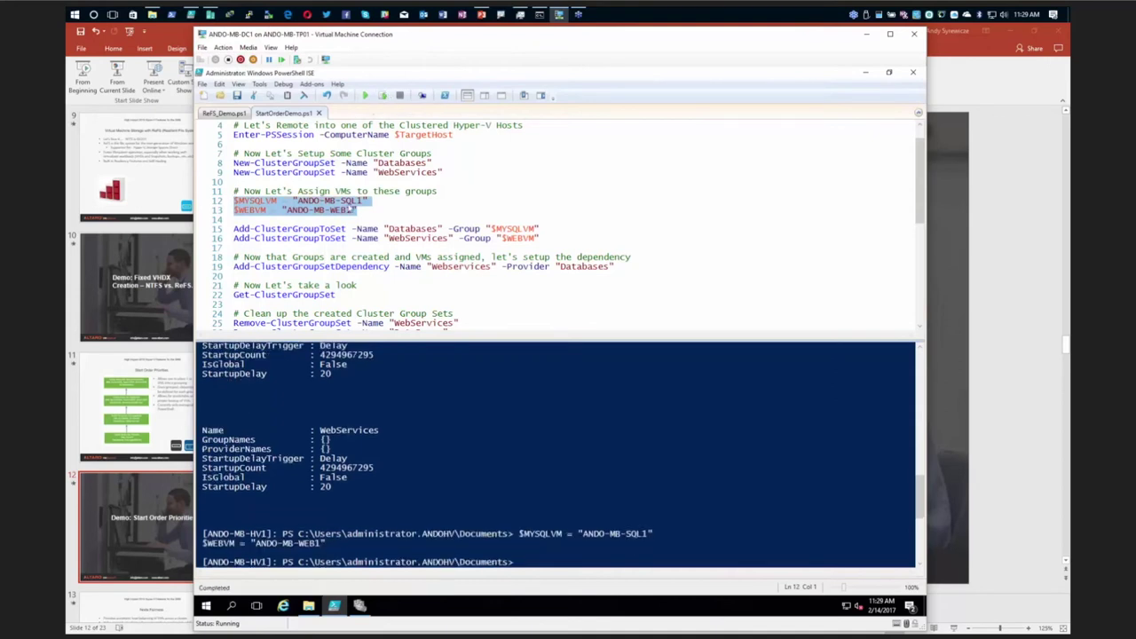
click(303, 229)
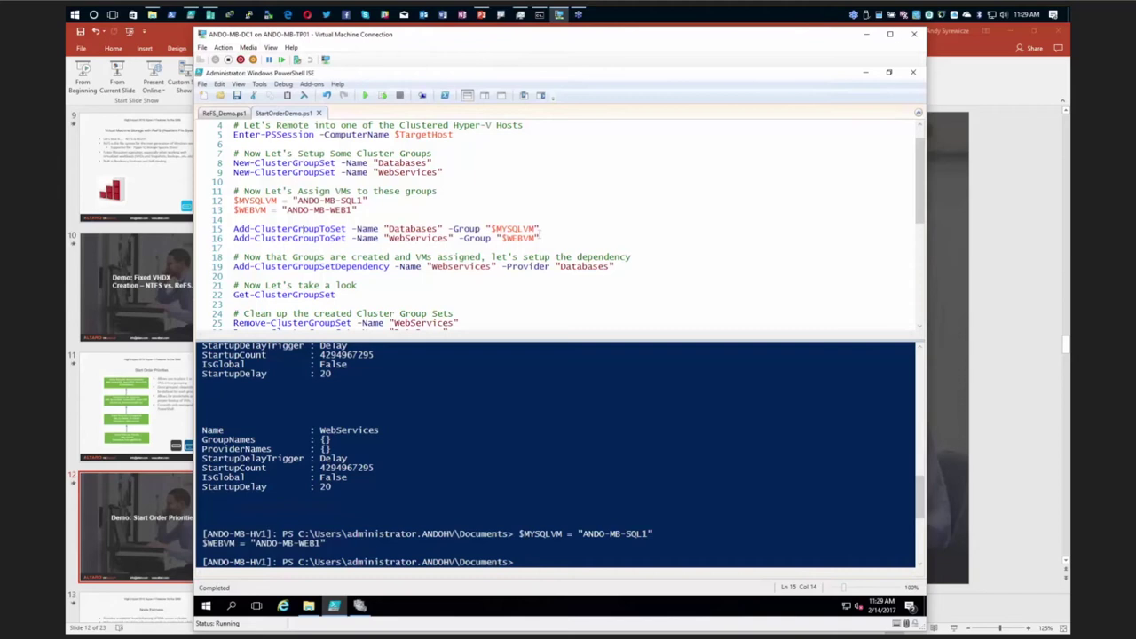
drag(540, 236, 234, 230)
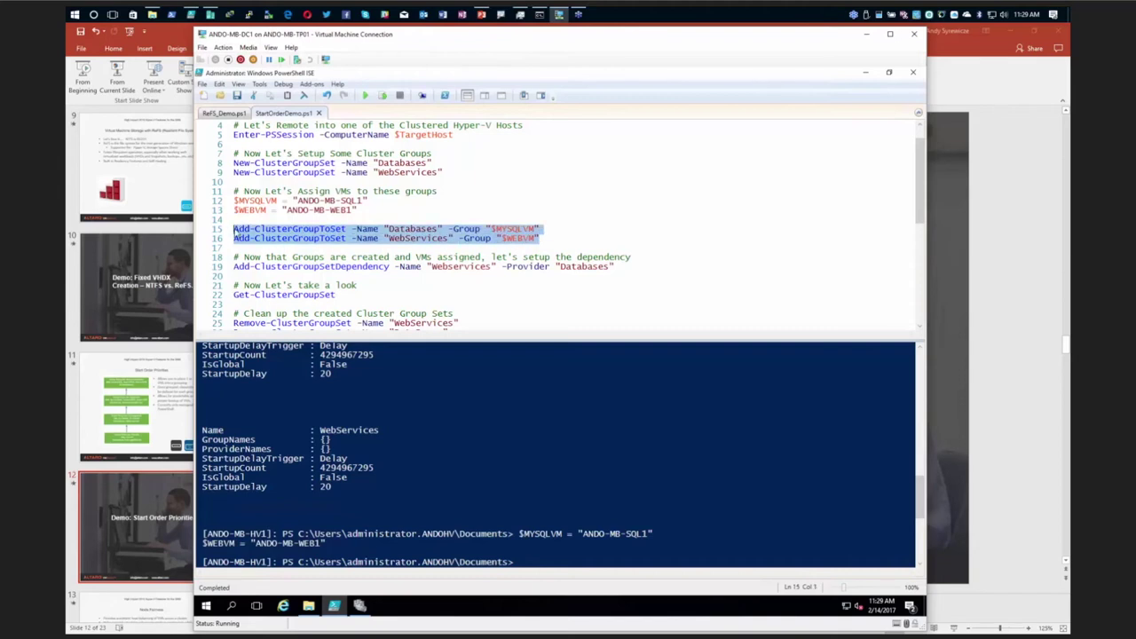
click(383, 95)
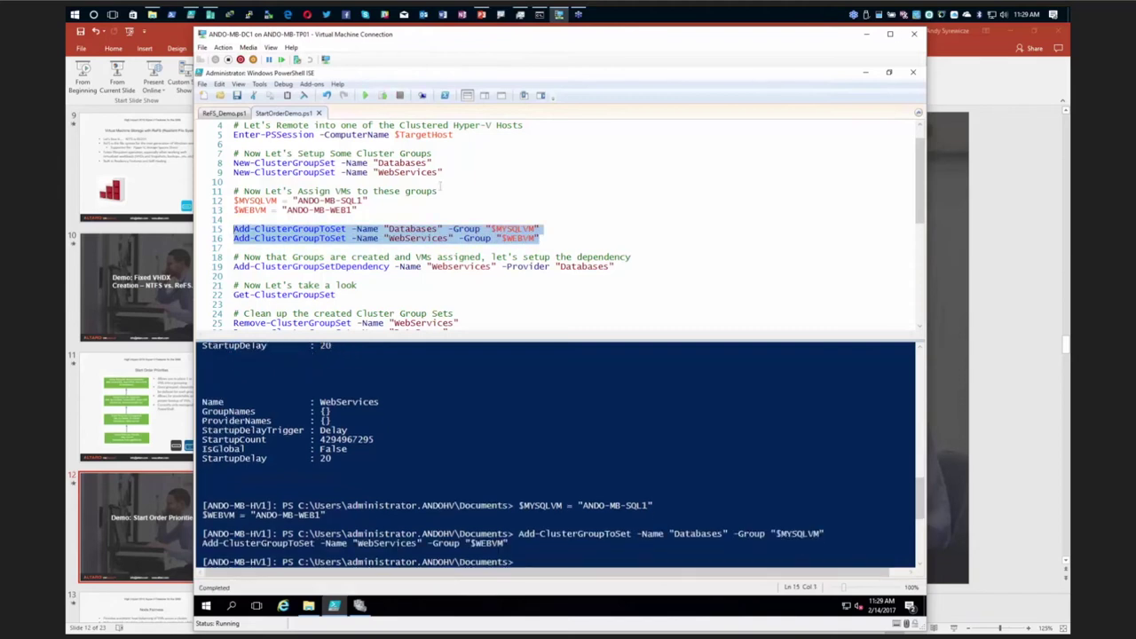
Step: Run the Add-ClusterGroupSetDependency line to make the WebServices set depend on the provider set Databases
scroll(426, 237, down, 4)
scroll(419, 227, up, 2)
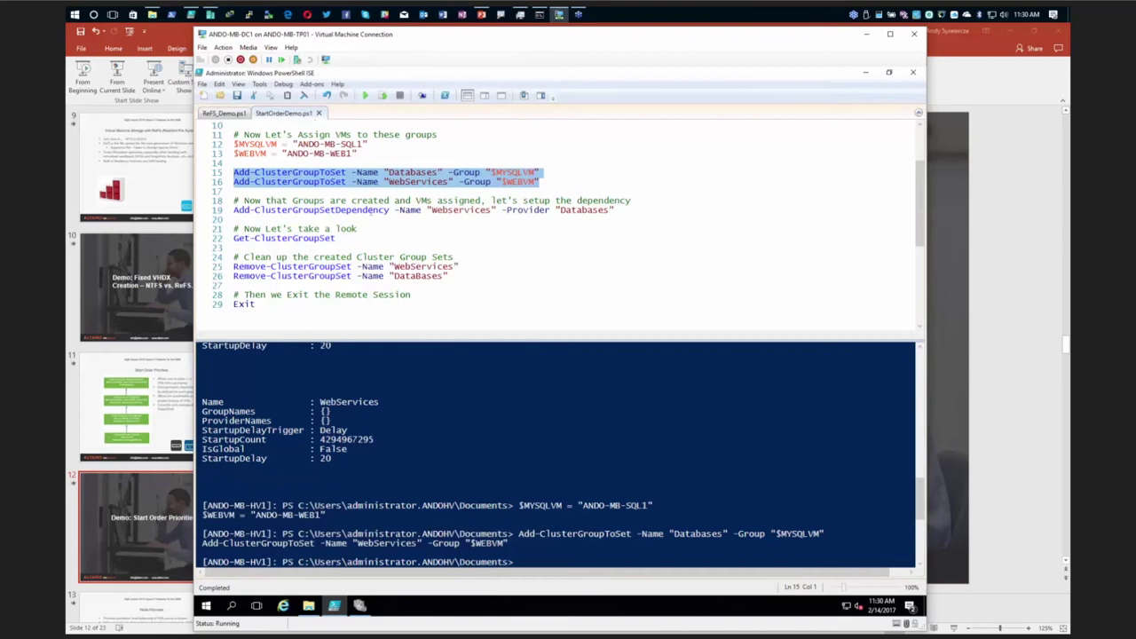
click(381, 173)
click(382, 98)
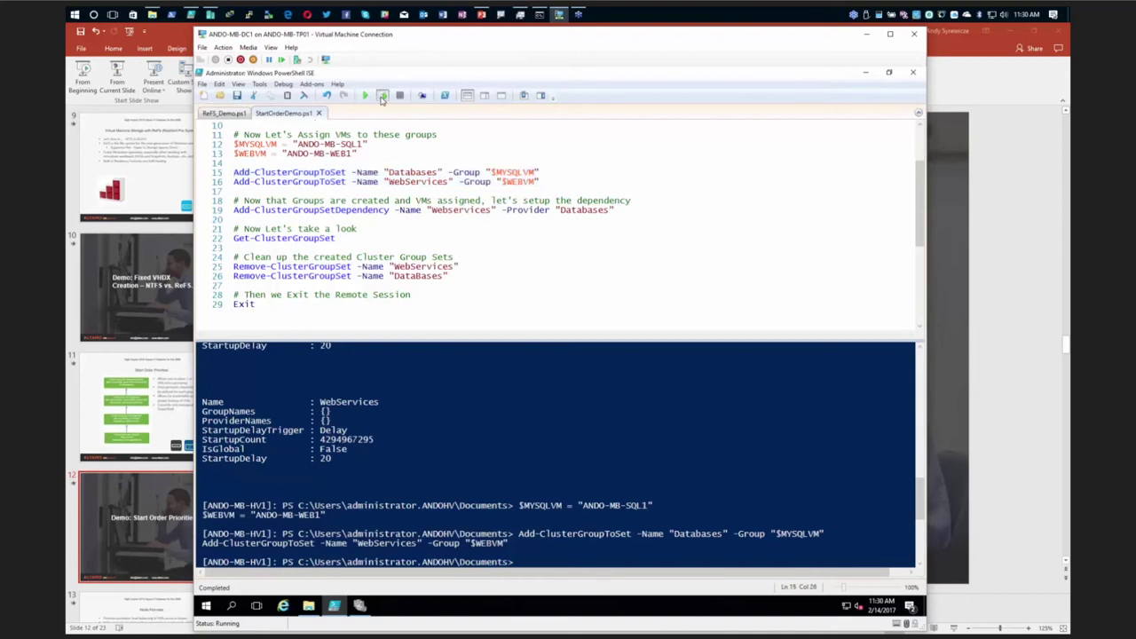
Step: Run the Get-ClusterGroupSet line to list the cluster group sets with their groups and providers
scroll(311, 213, down, 1)
click(310, 209)
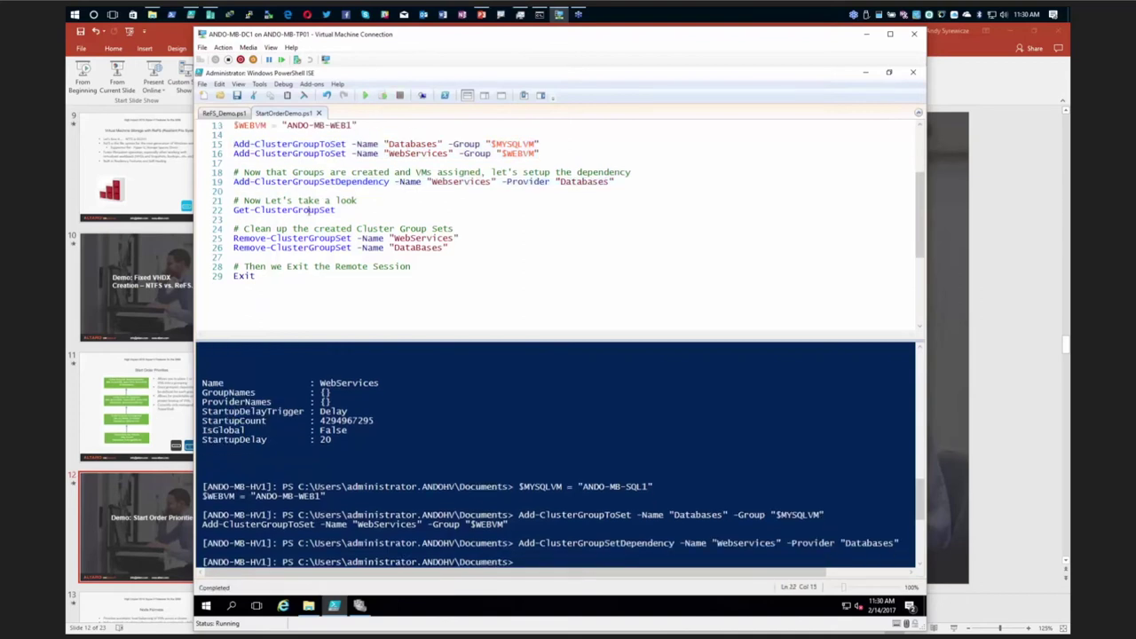
click(384, 99)
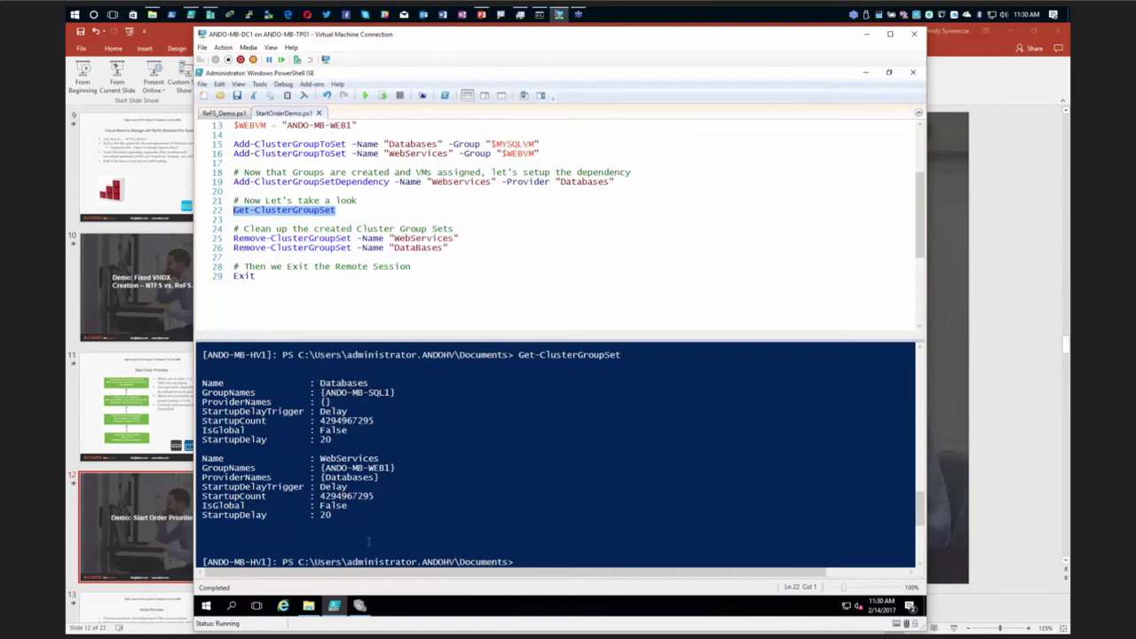
Step: Switch to Failover Cluster Manager and start the clustered virtual machine ANDO-MB-WEB1
click(359, 605)
click(394, 262)
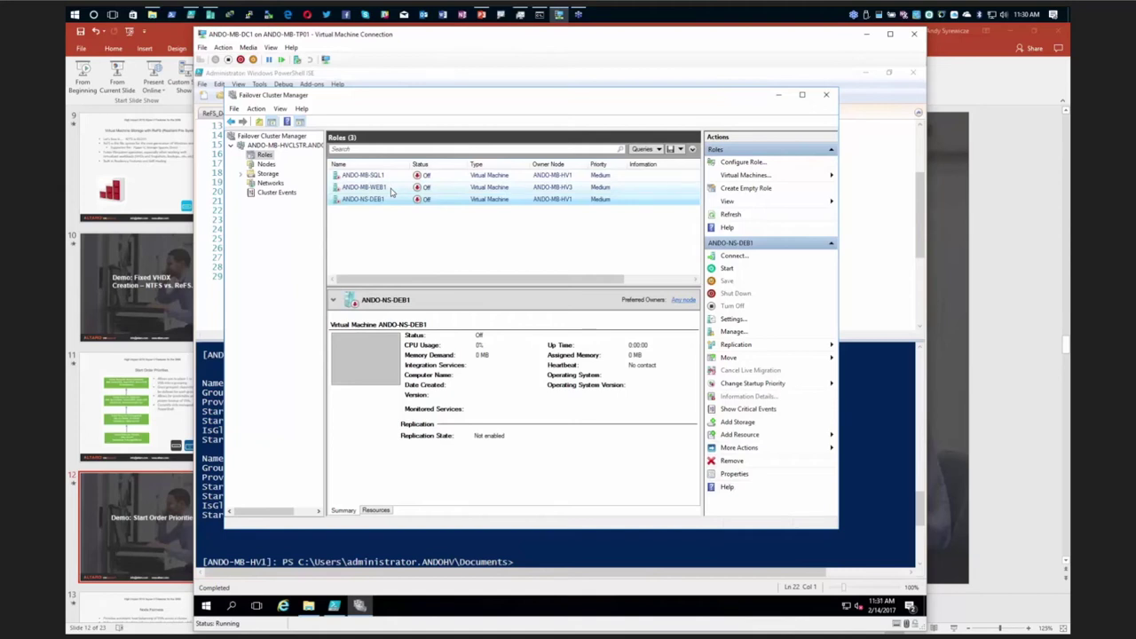
right_click(392, 188)
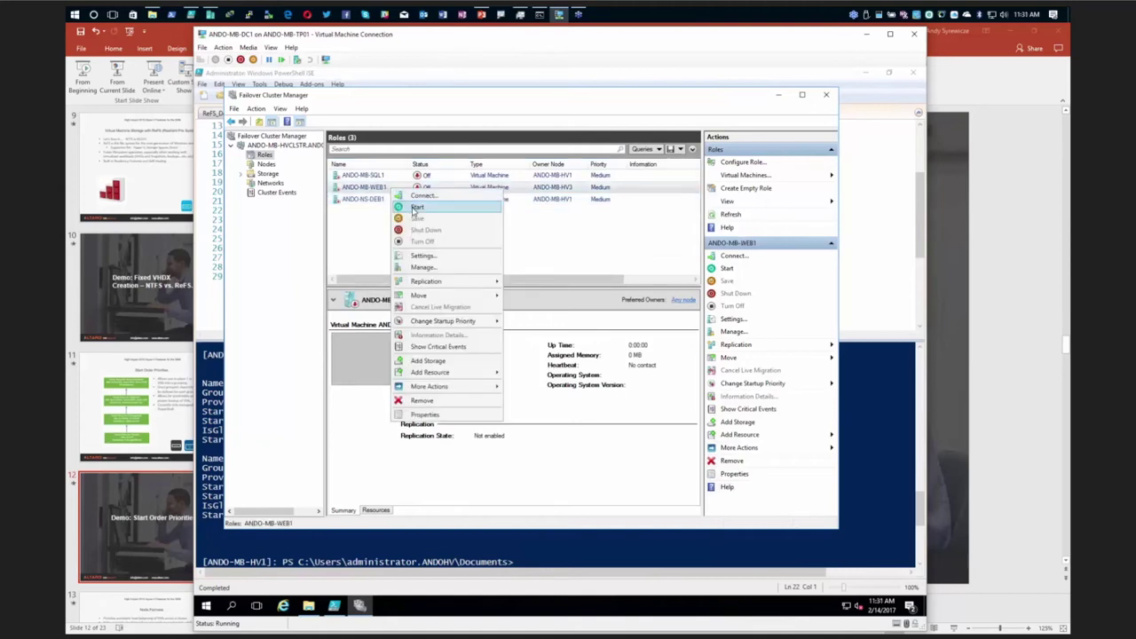
click(417, 207)
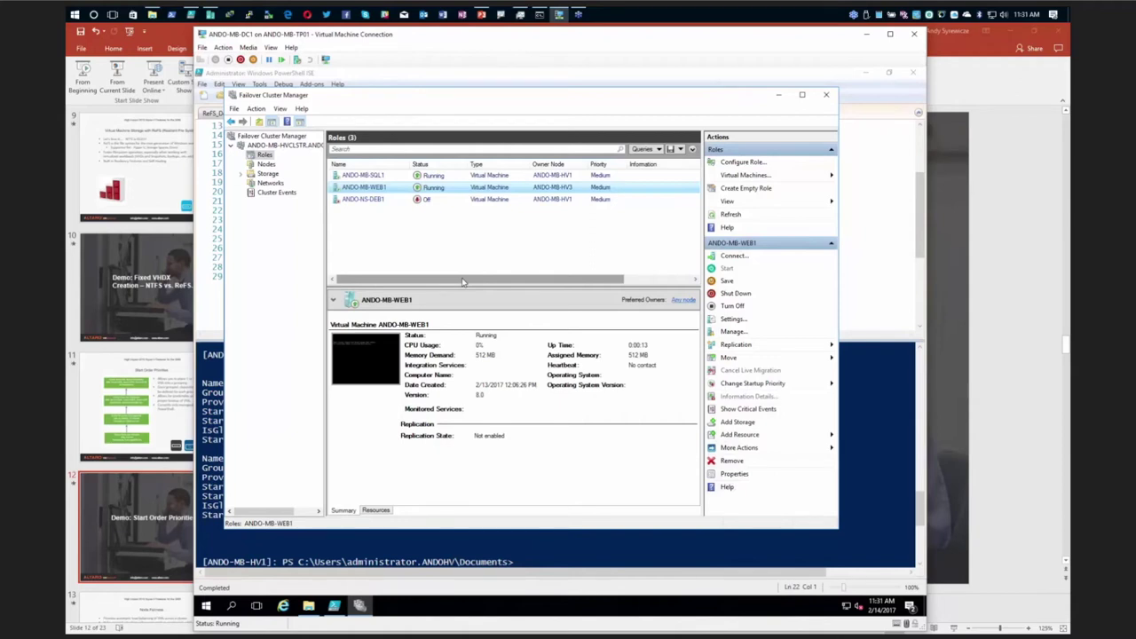
Step: Shut down the clustered virtual machines ANDO-MB-WEB1 and ANDO-MB-SQL1
right_click(380, 192)
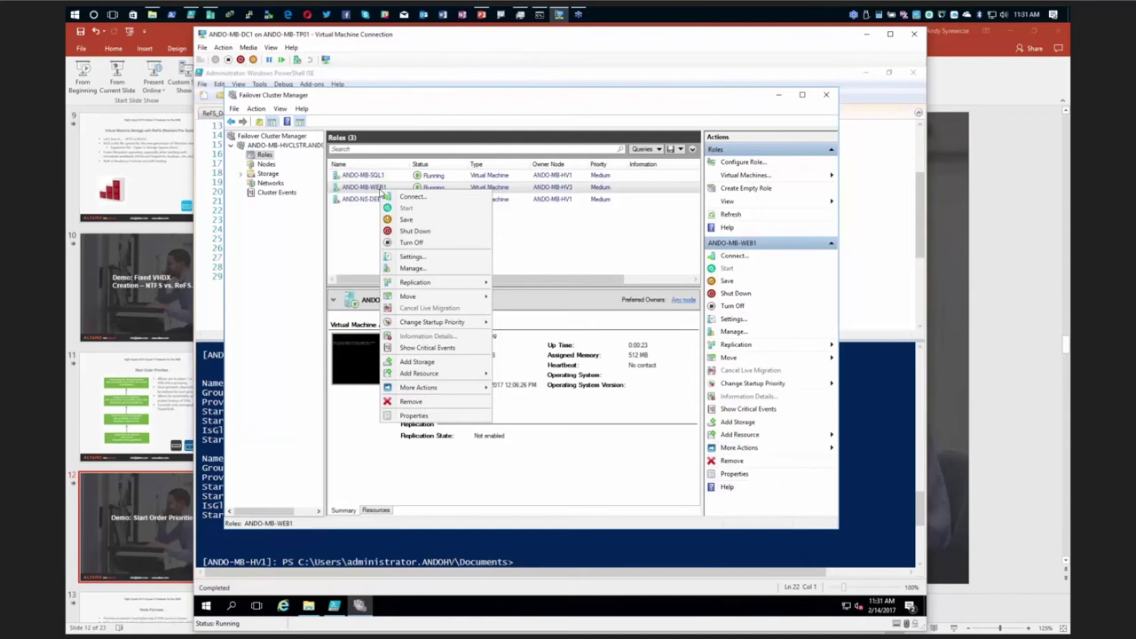
click(427, 232)
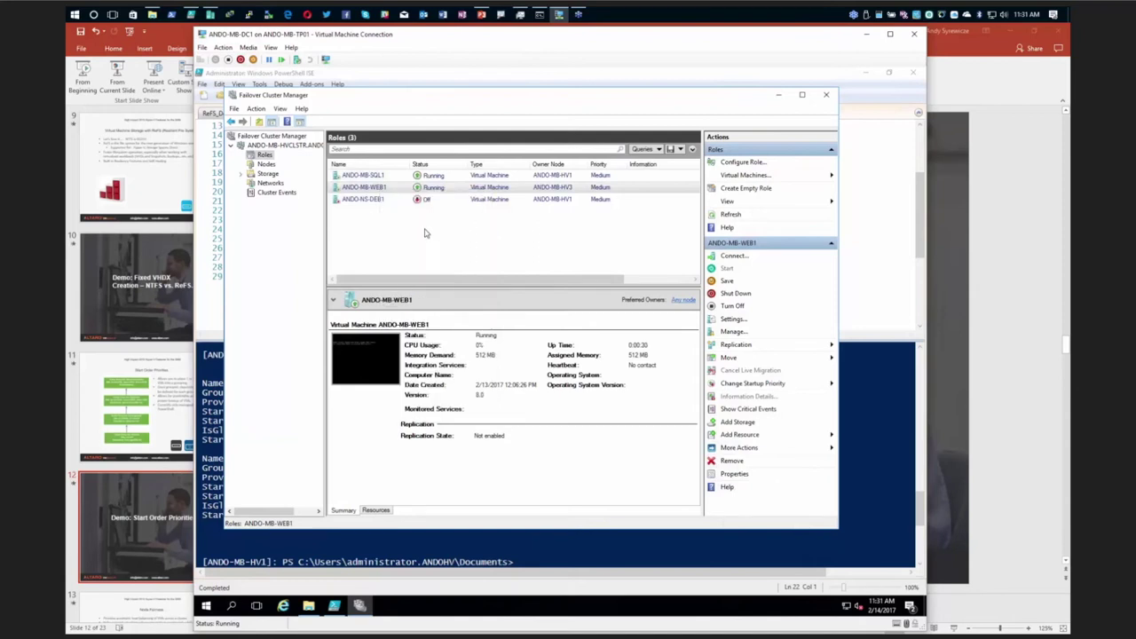
click(384, 176)
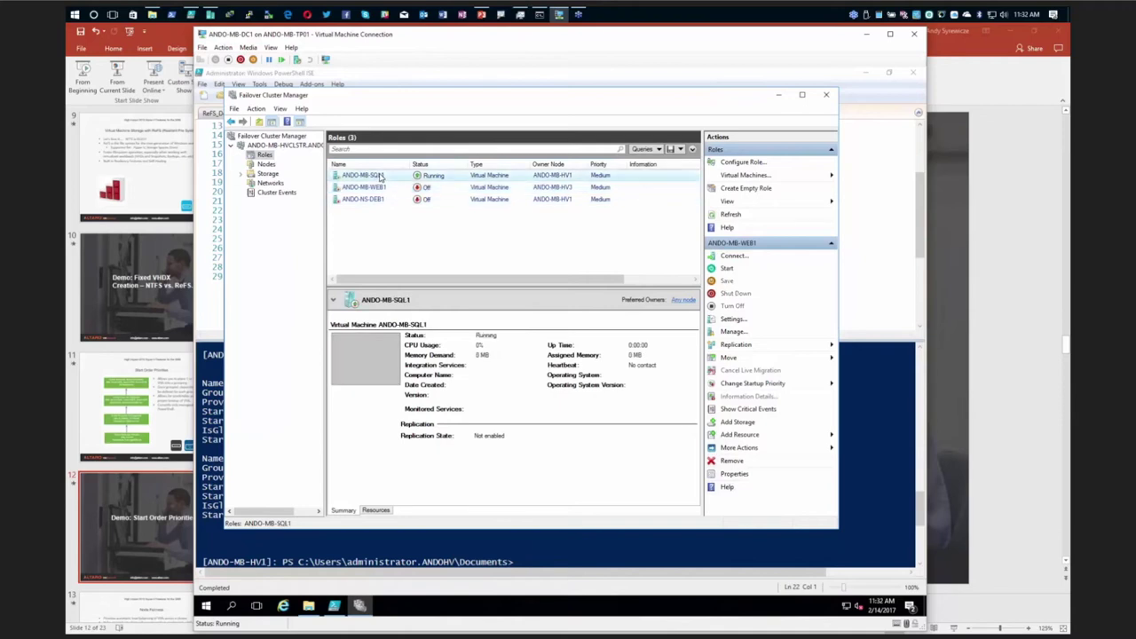
right_click(383, 177)
click(414, 216)
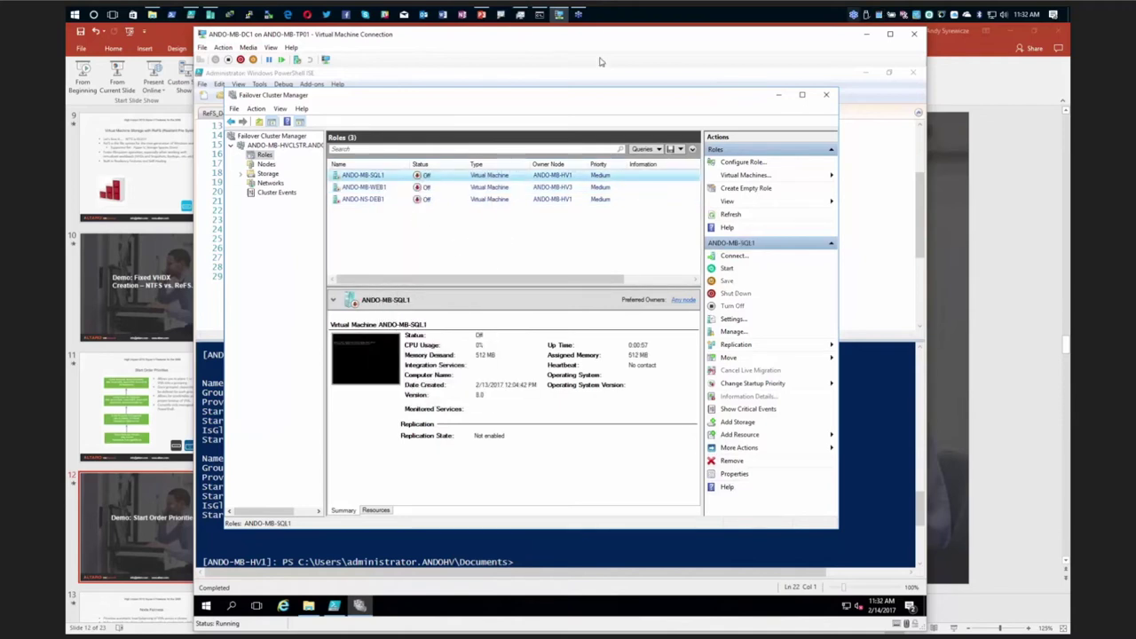
Step: Switch to PowerPoint, start the slide show from the Start Order Priorities slide and swap Presenter View with the slide show
click(170, 36)
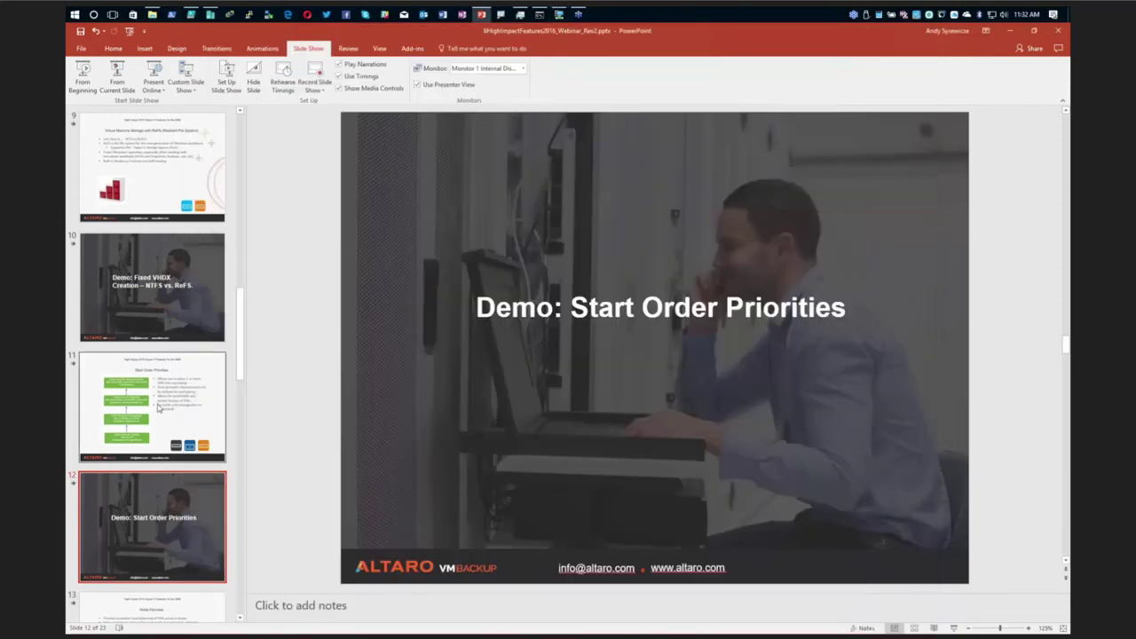
click(115, 86)
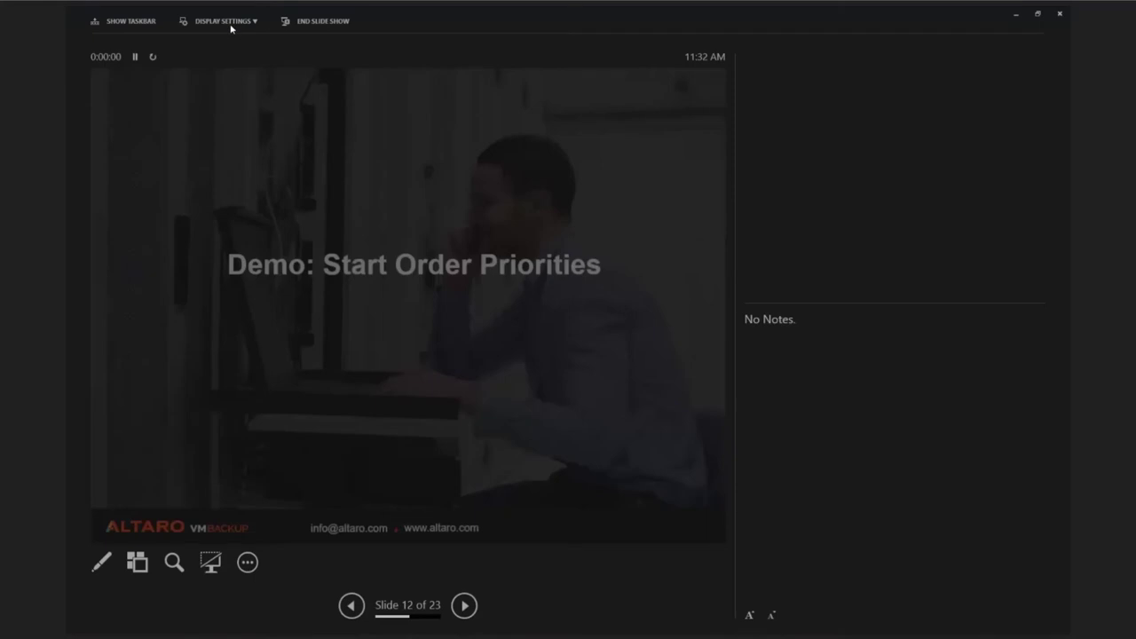
click(230, 22)
click(244, 40)
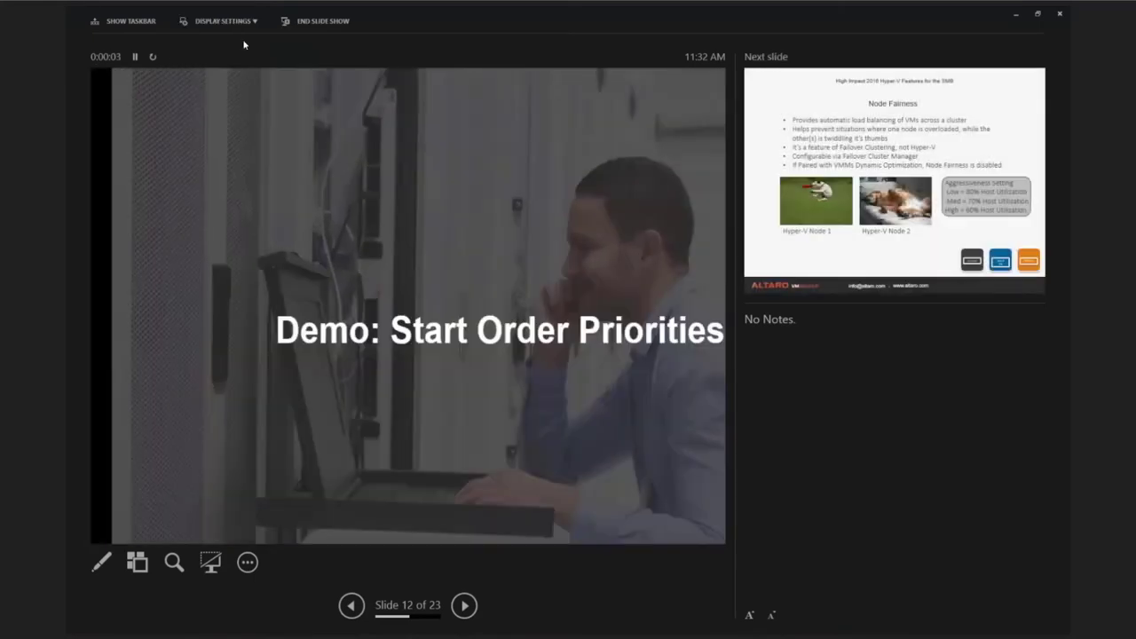
Step: Advance the slide show to the Node Fairness slide and end the slide show
key(Right)
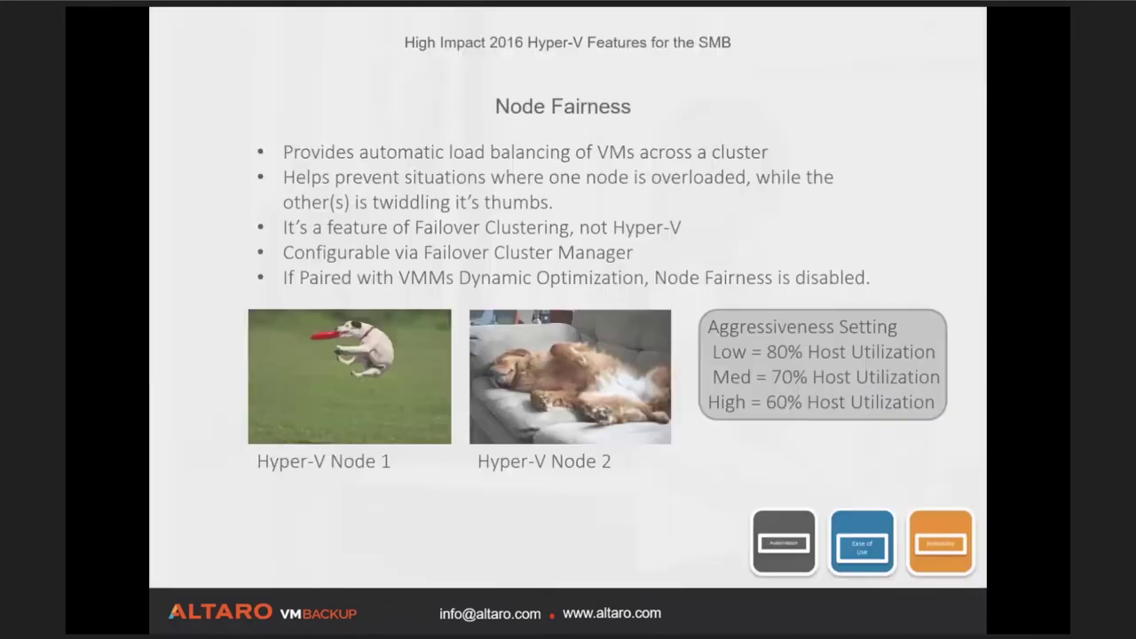
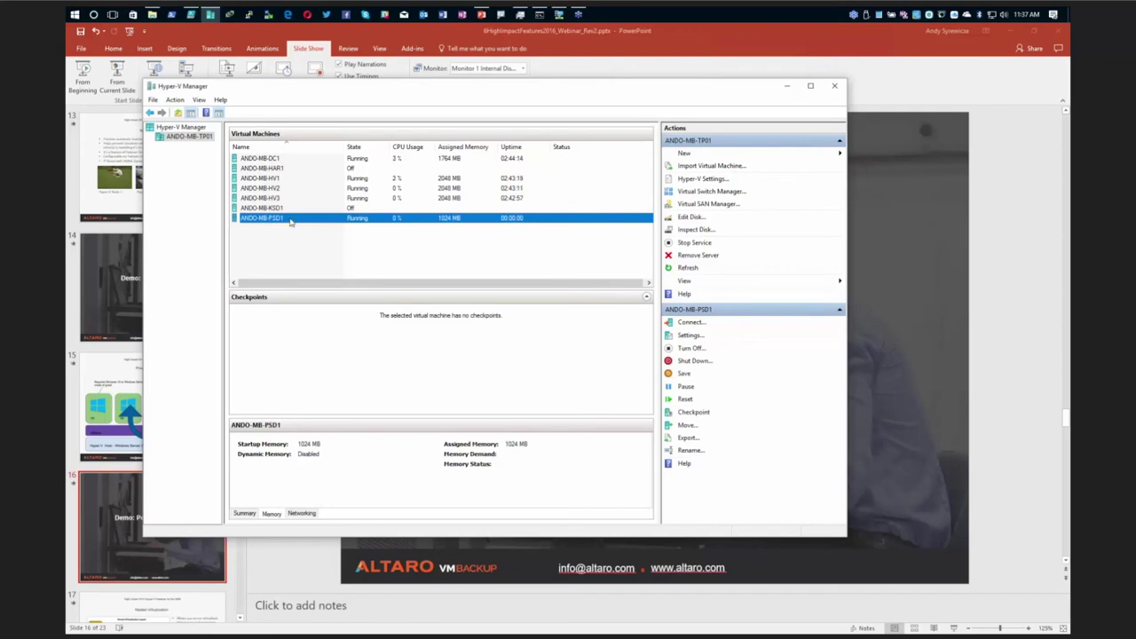
key(Escape)
Step: Connect to the console of virtual machine ANDO-MB-PSD1 in Hyper-V Manager, bring up its sign-in prompt and put the console window away
key(Return)
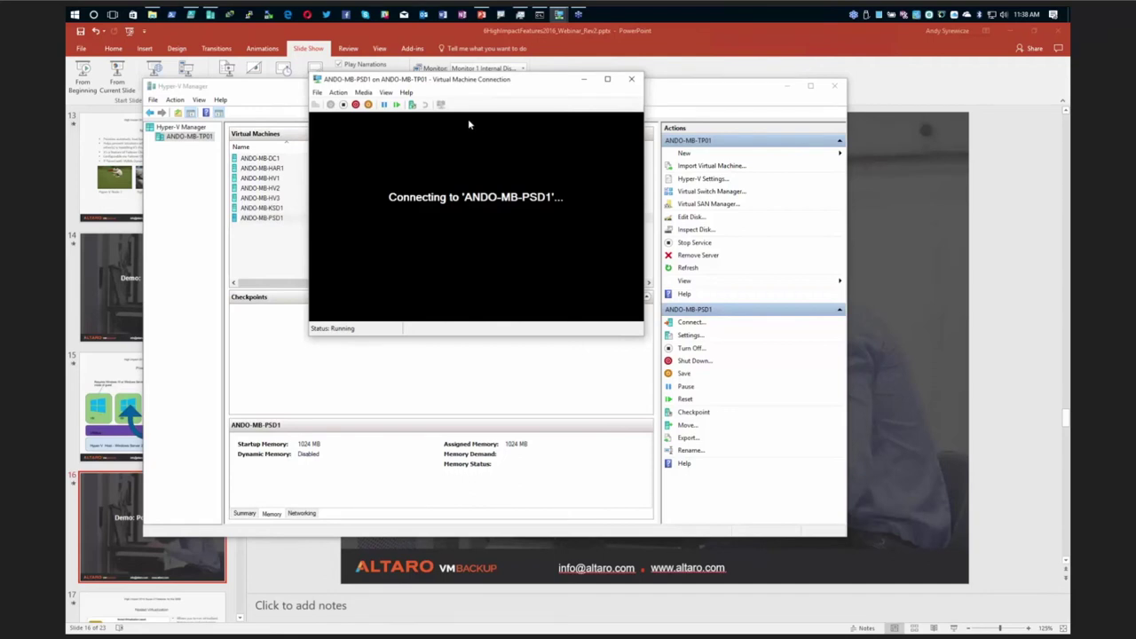
drag(569, 80, 660, 64)
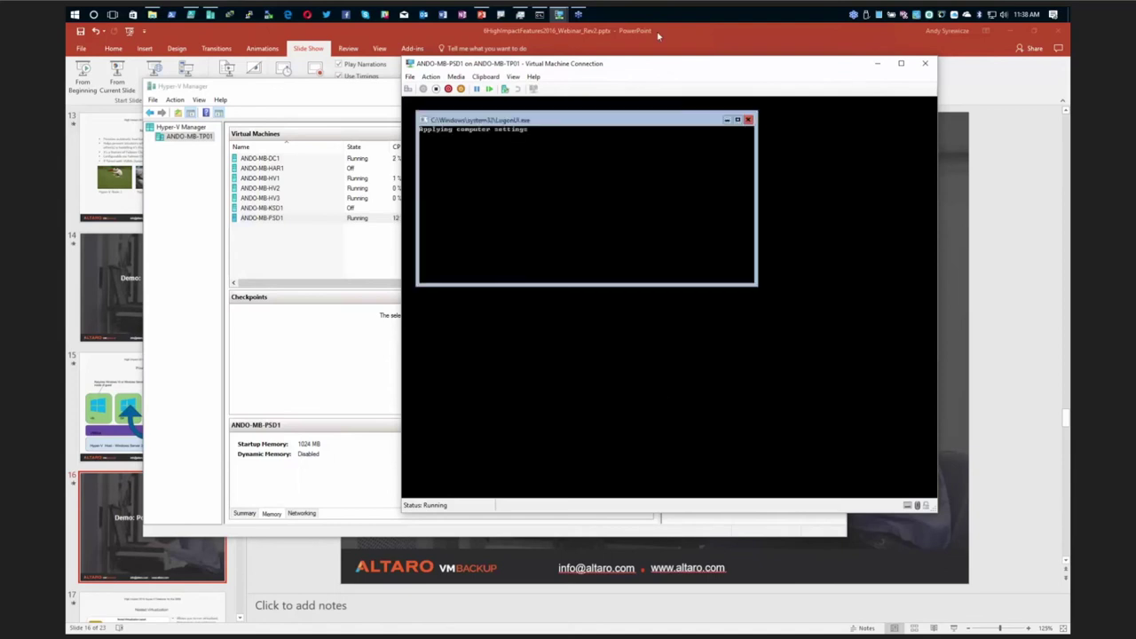
key(Return)
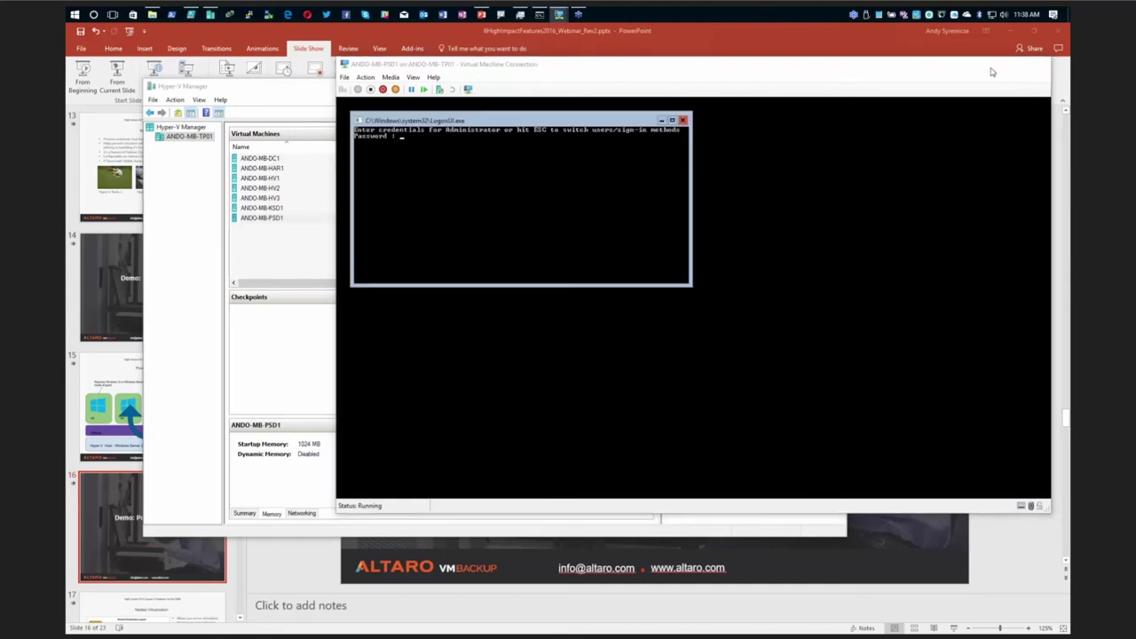
click(558, 15)
Step: Switch to PowerShell ISE and run the Get-VM line of PSDirectDemo.ps1 to list the host's virtual machines
click(191, 15)
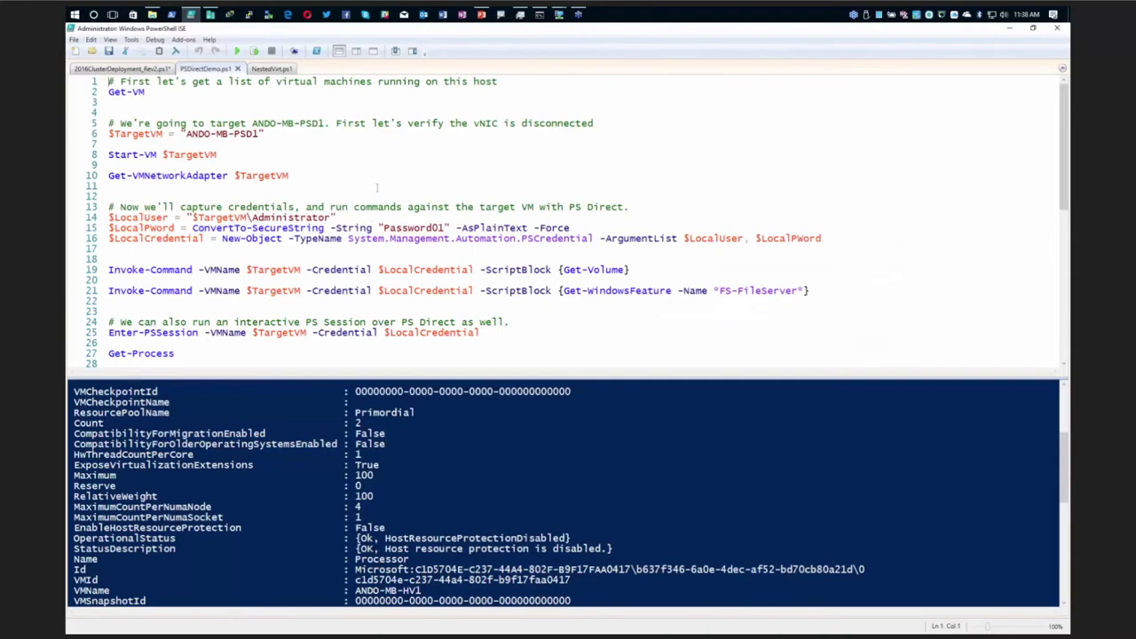
key(End)
key(shift+Home)
key(F8)
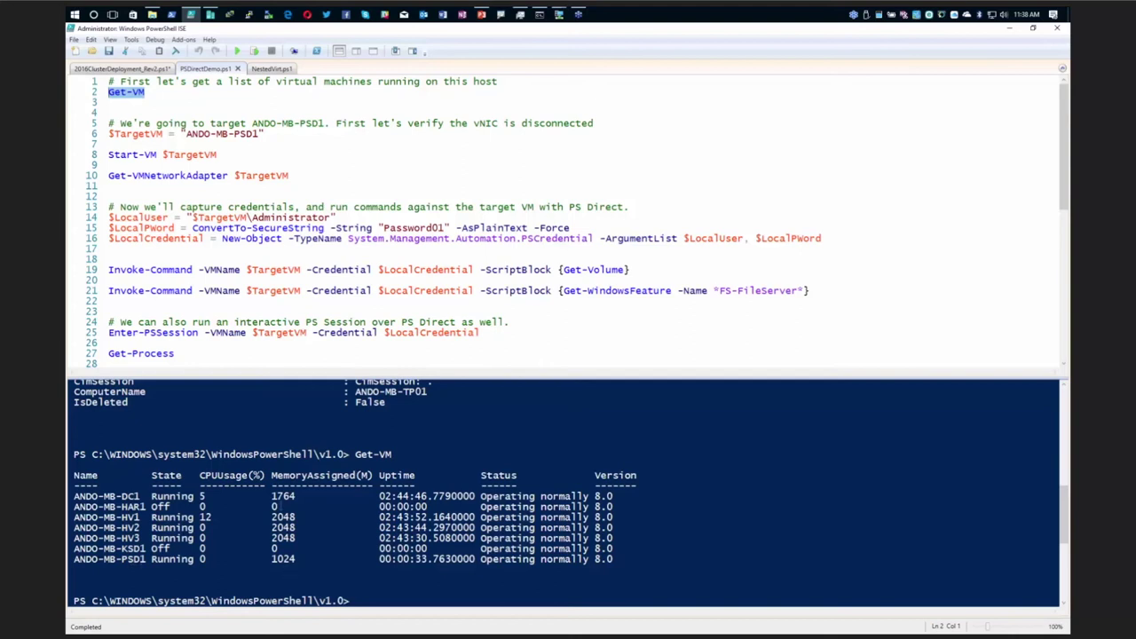
Step: Run the line setting $TargetVM to "ANDO-MB-PSD1" and the Get-VMNetworkAdapter line for that virtual machine
click(264, 133)
drag(264, 134, 108, 133)
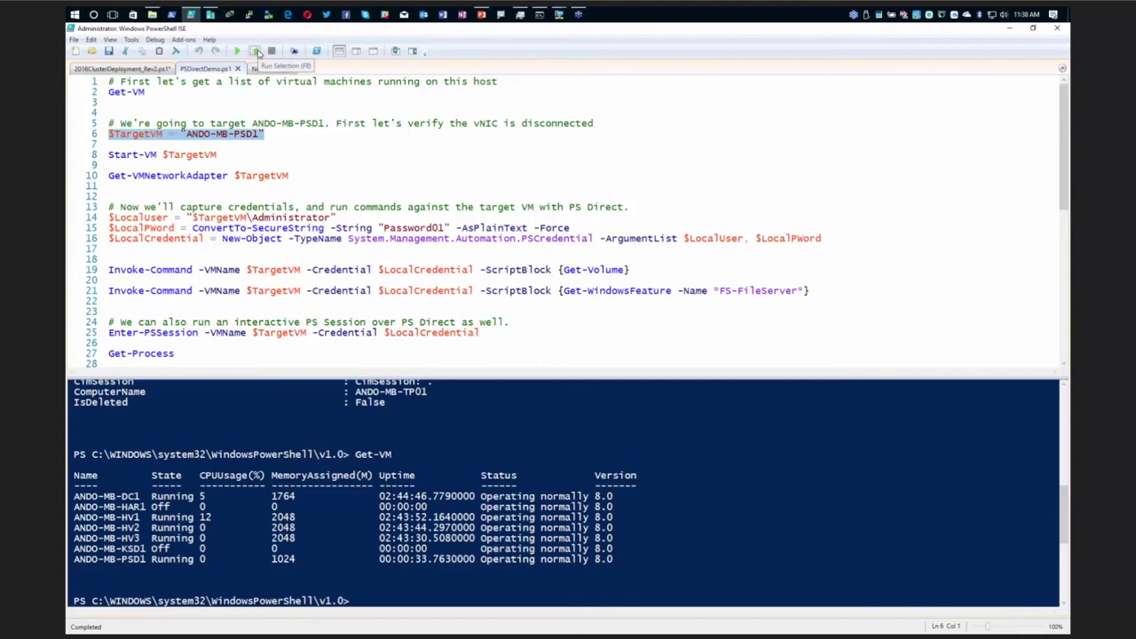
click(255, 52)
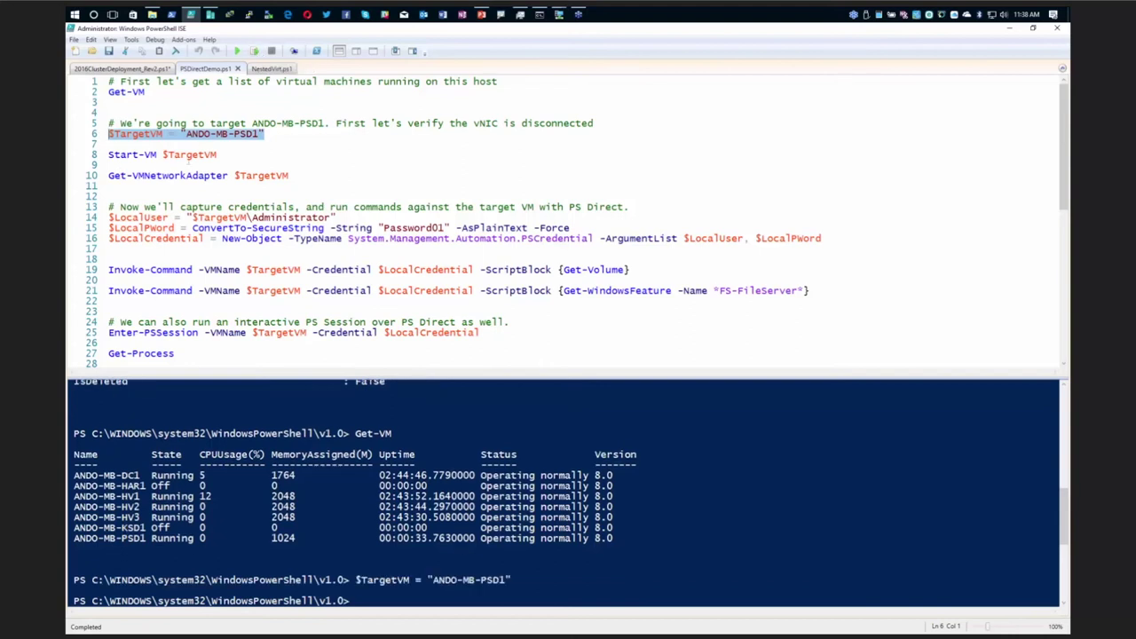
click(183, 176)
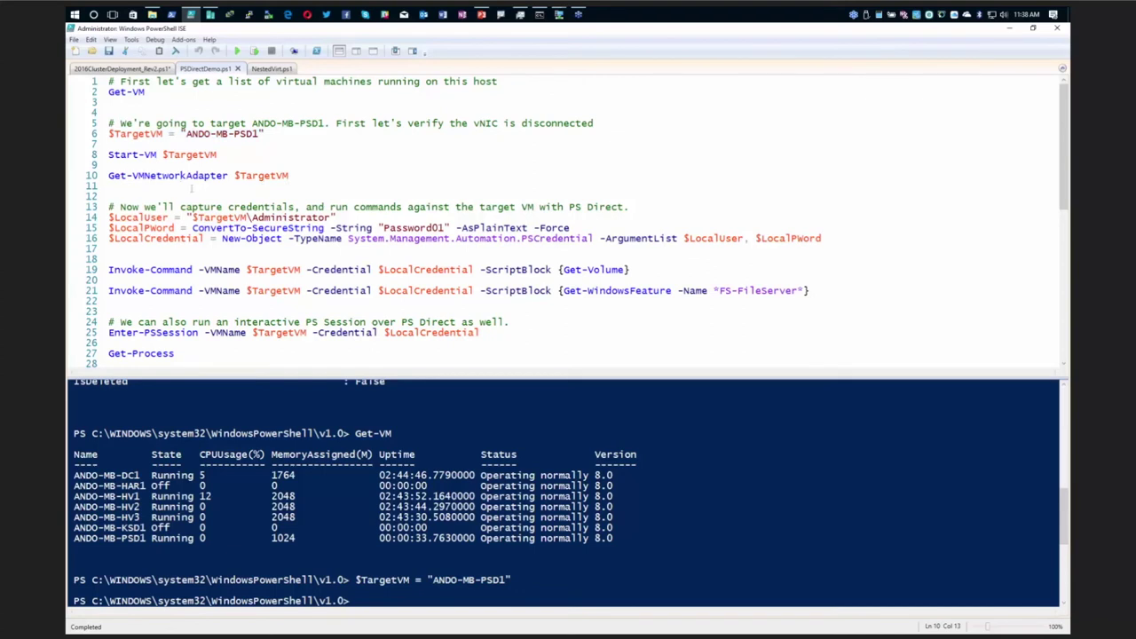
click(255, 51)
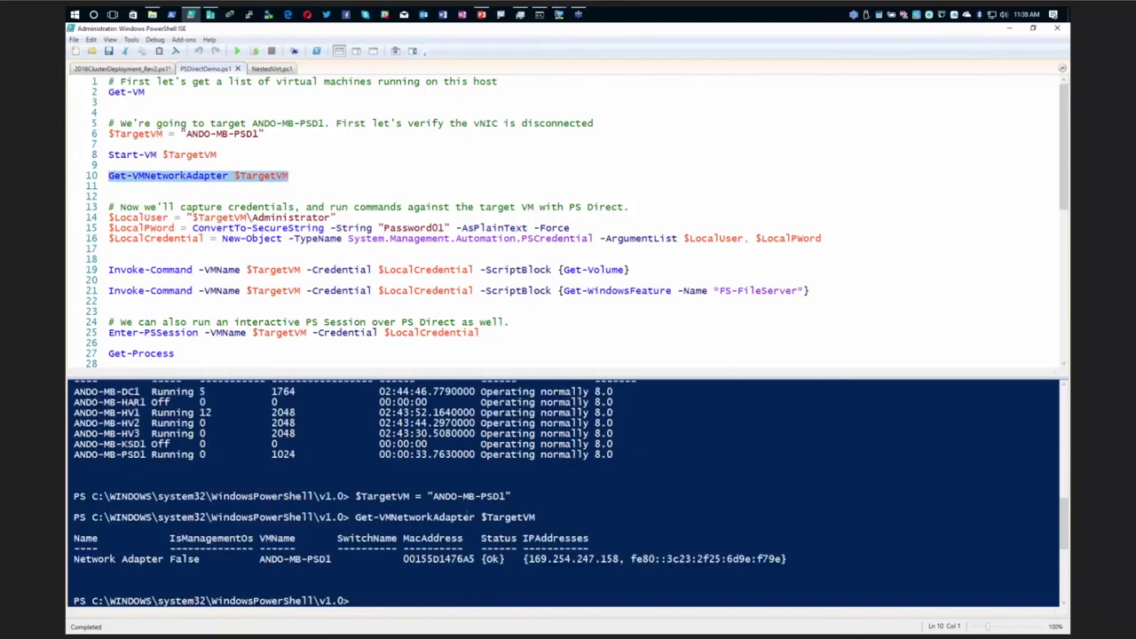
click(356, 601)
Step: Run the three script lines that store the local administrator account, its password and the resulting $LocalCredential object
scroll(439, 264, down, 3)
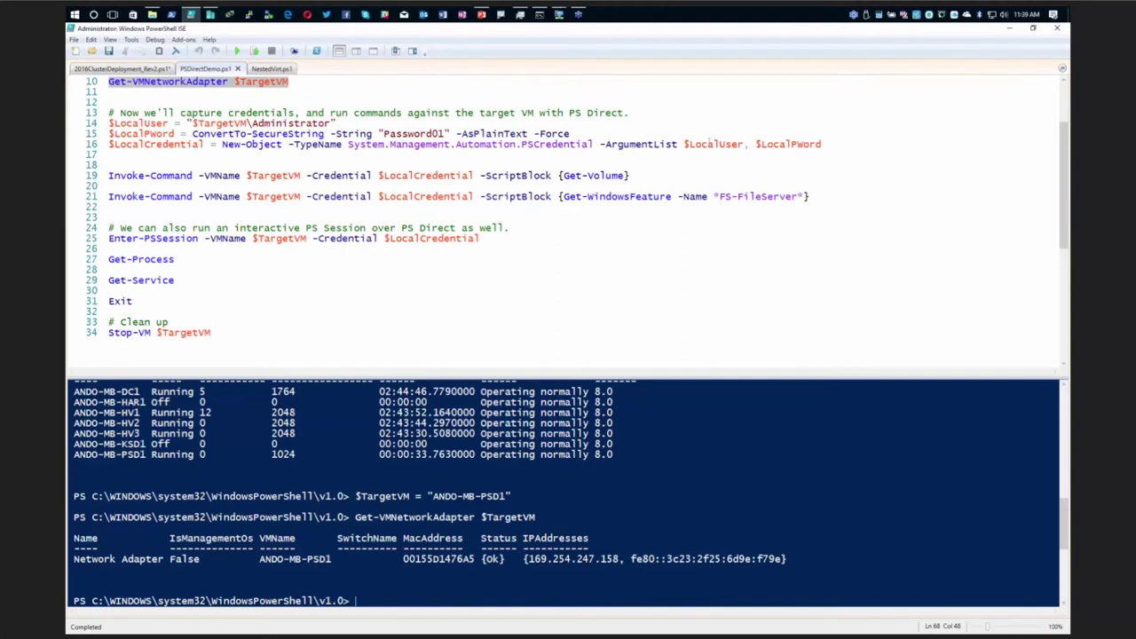
drag(570, 134, 109, 123)
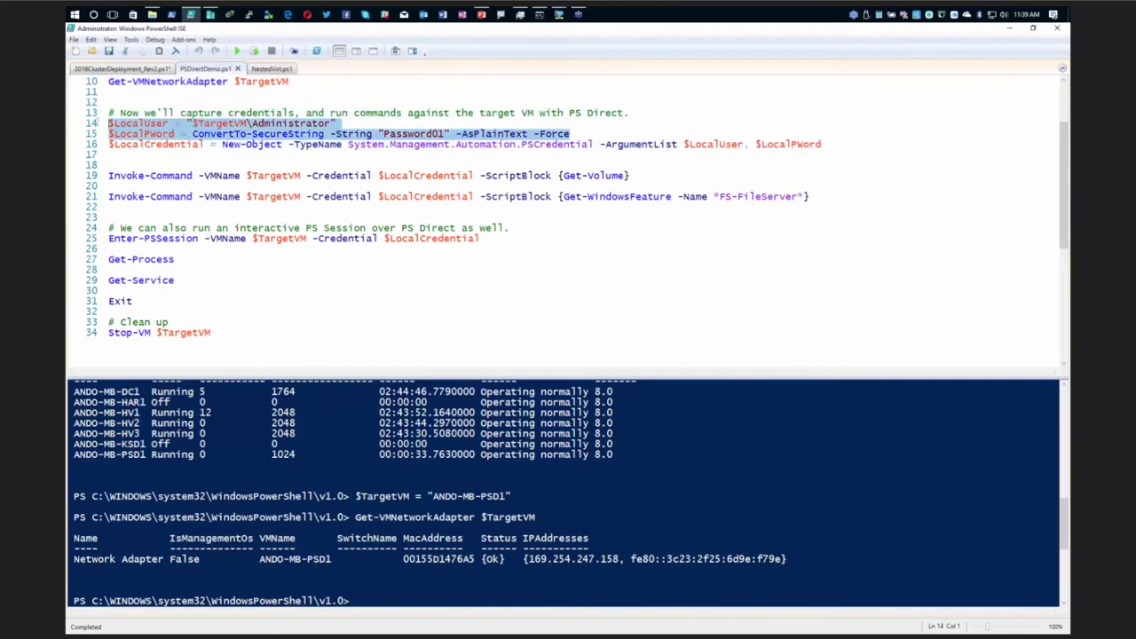
click(108, 134)
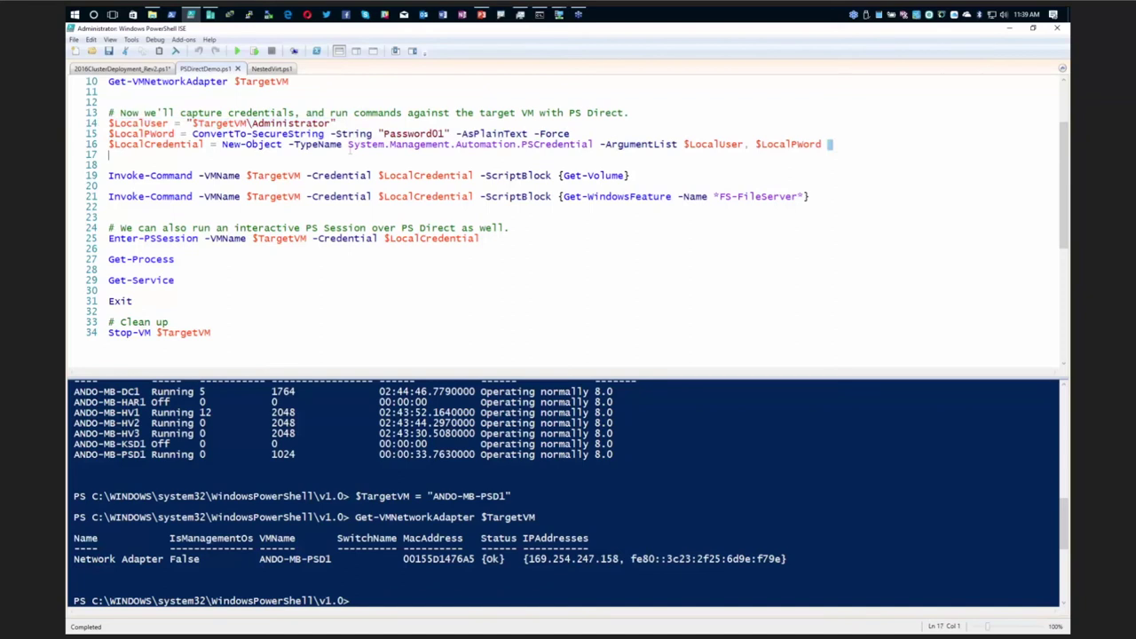
shift+click(827, 144)
drag(172, 133, 109, 124)
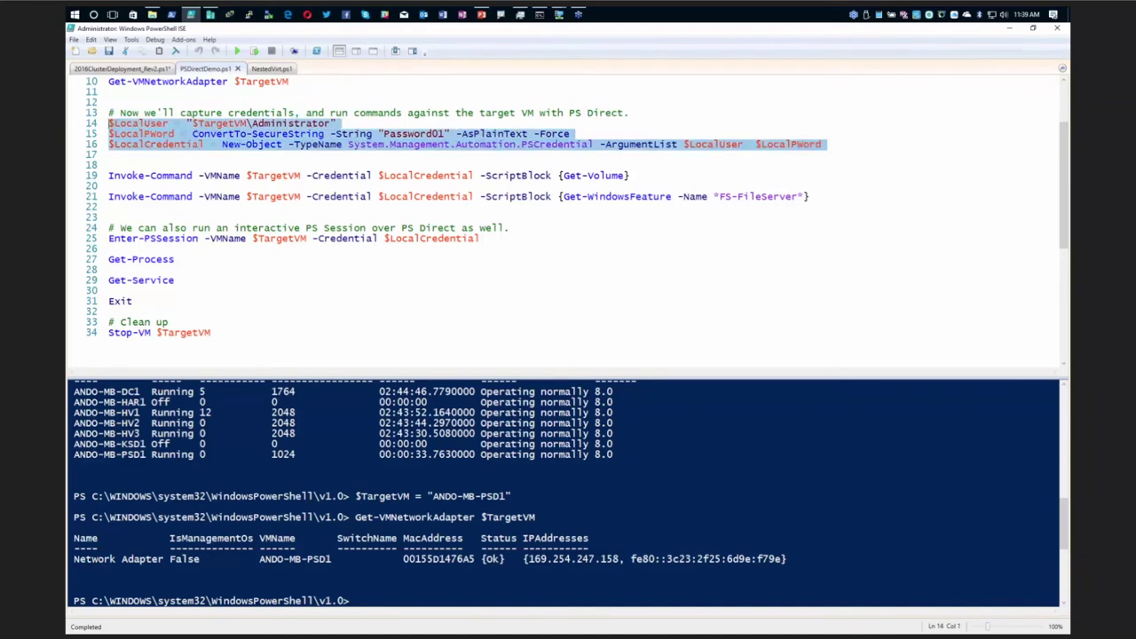
click(254, 51)
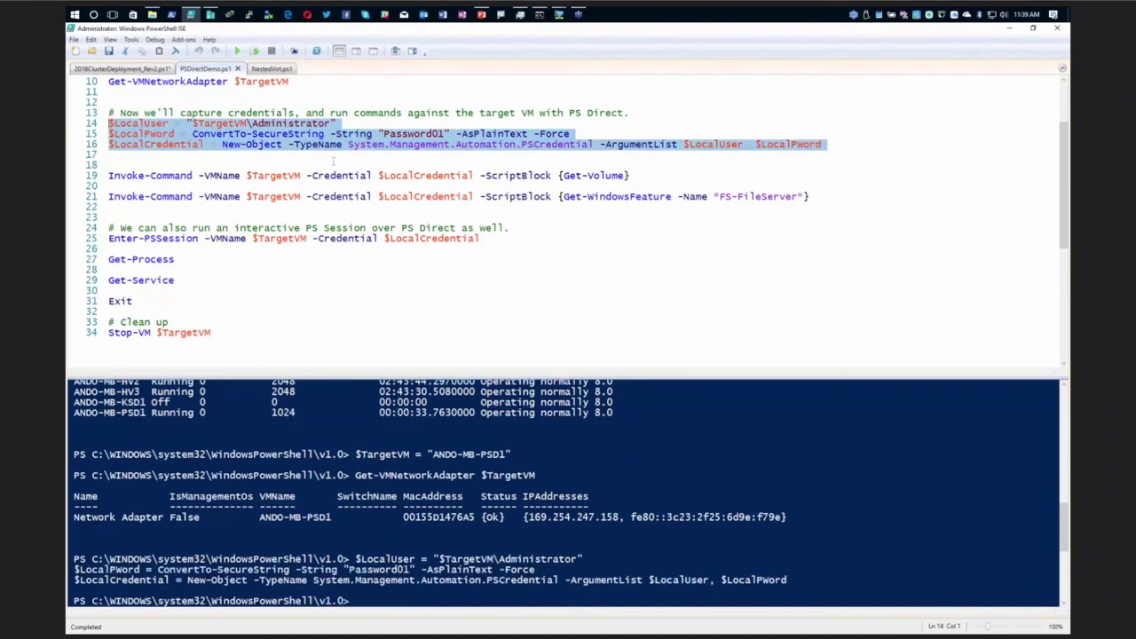
Step: Run the Invoke-Command line with Get-Volume against $TargetVM over PowerShell Direct and review the volume details
click(141, 175)
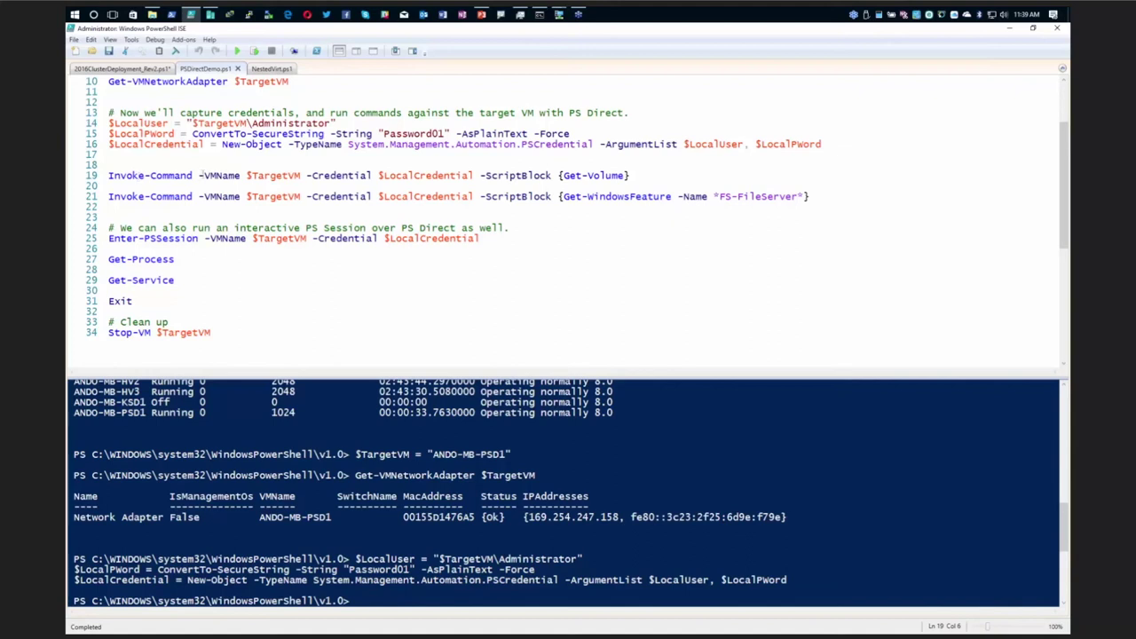
drag(198, 175, 240, 177)
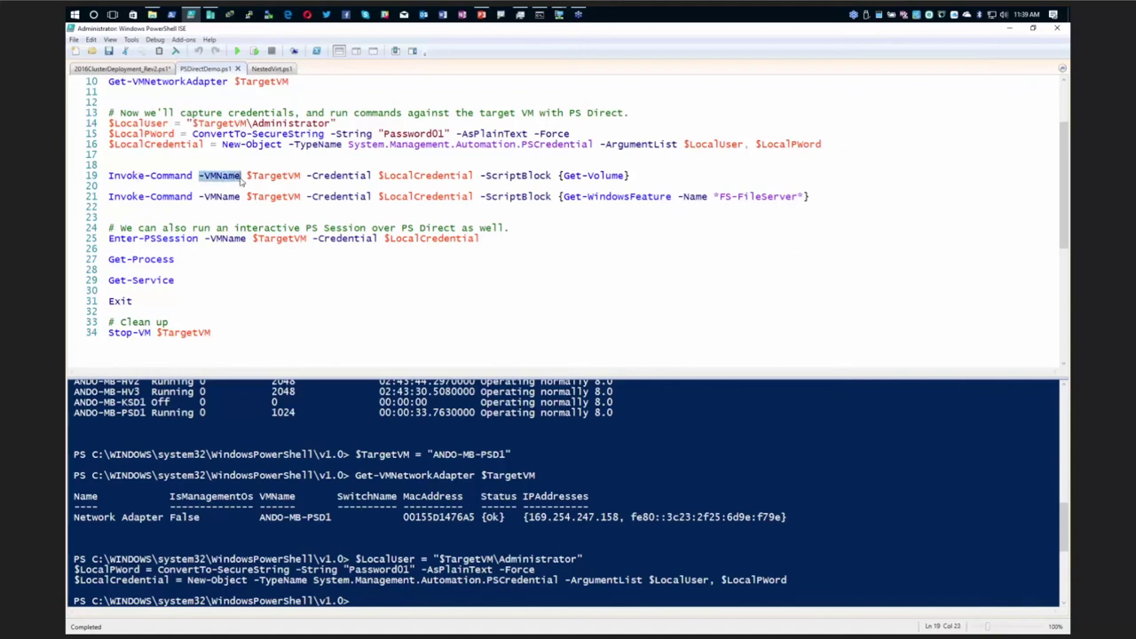
scroll(241, 213, up, 2)
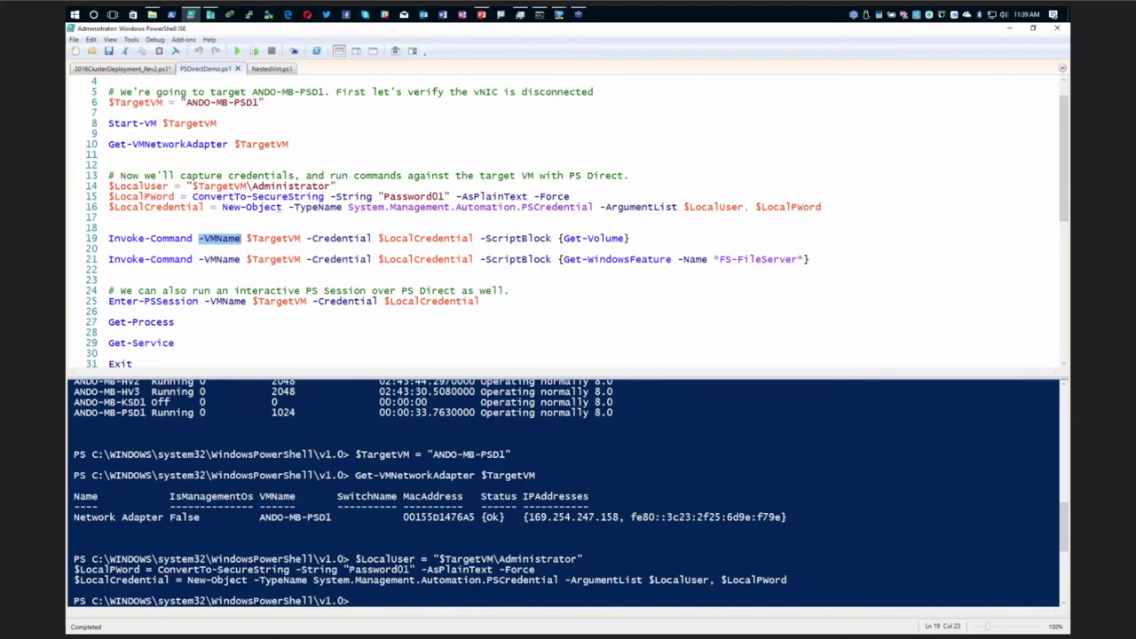
click(346, 238)
click(529, 238)
click(629, 238)
drag(629, 238, 108, 238)
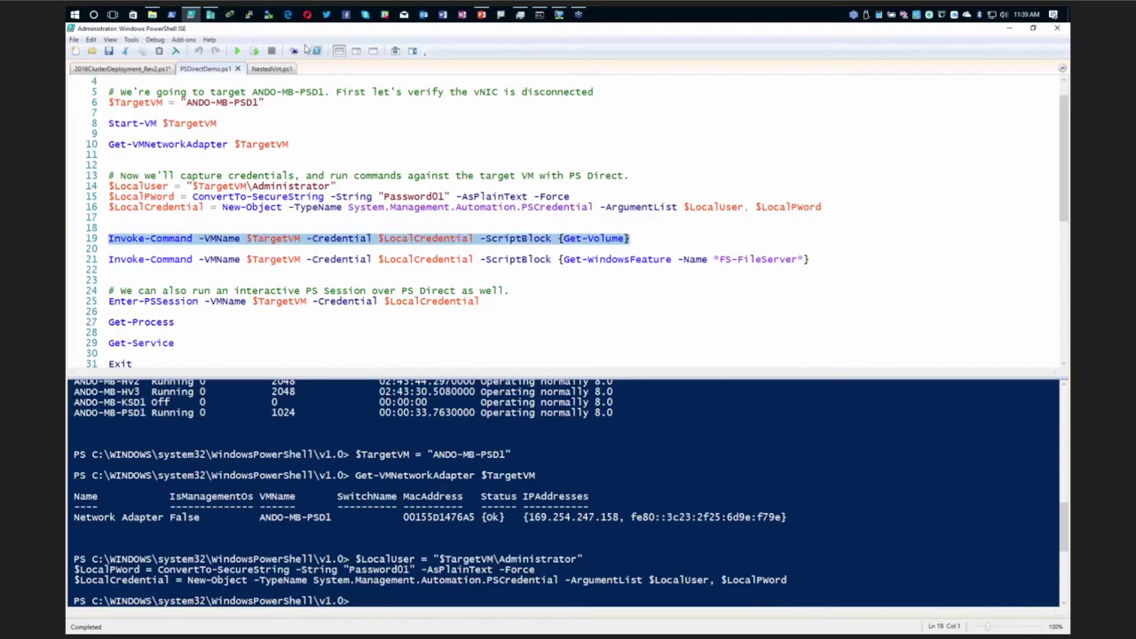
click(254, 53)
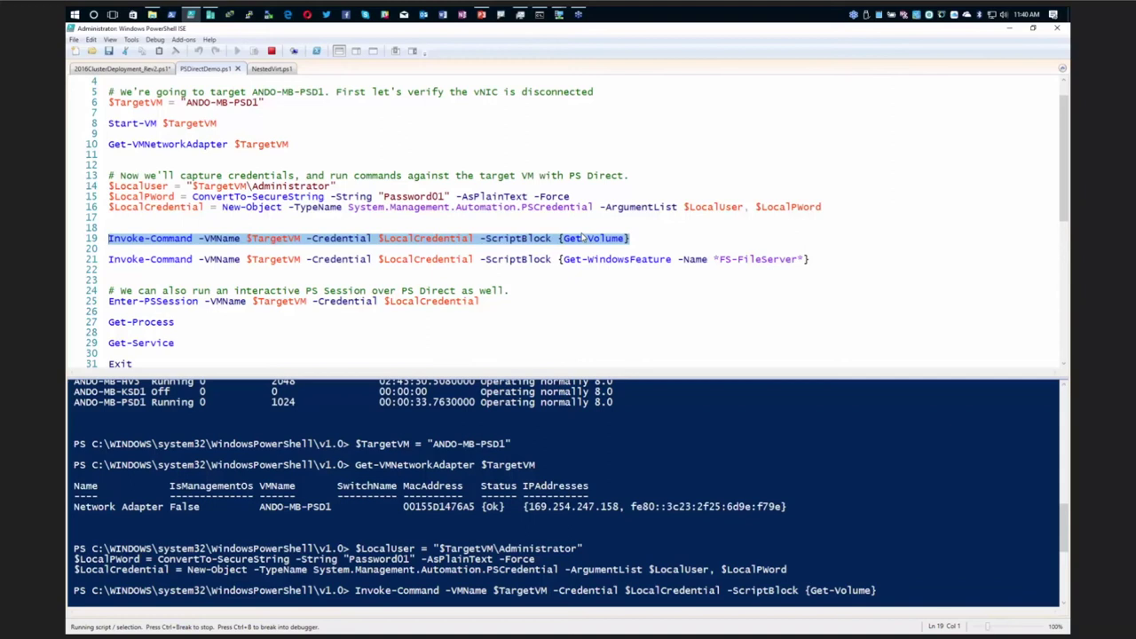
scroll(480, 500, up, 12)
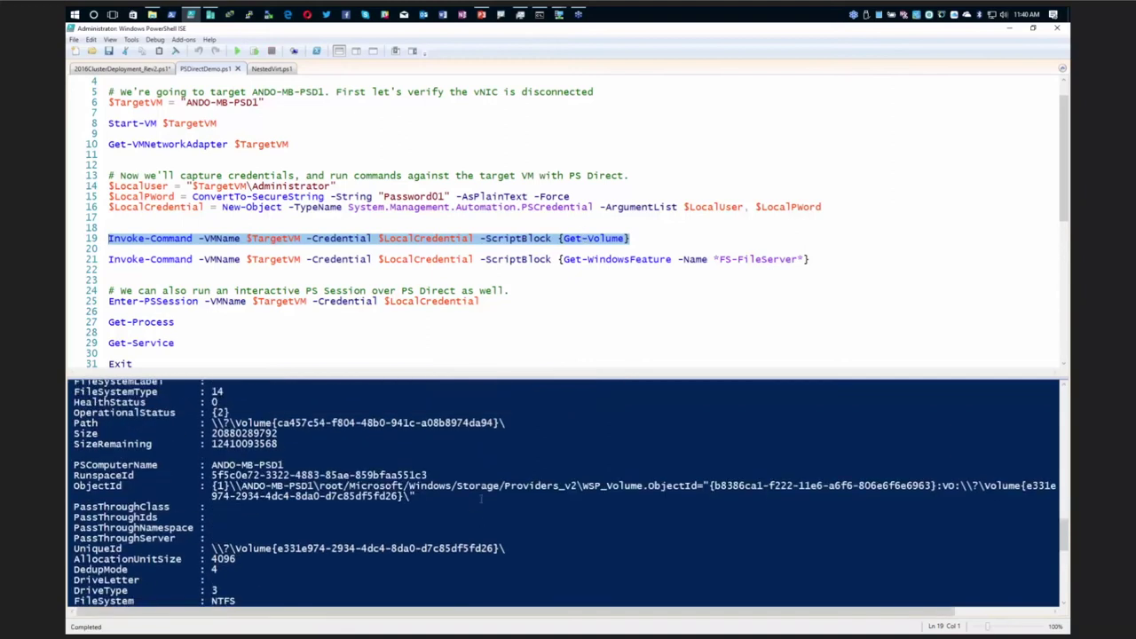
scroll(480, 497, down, 7)
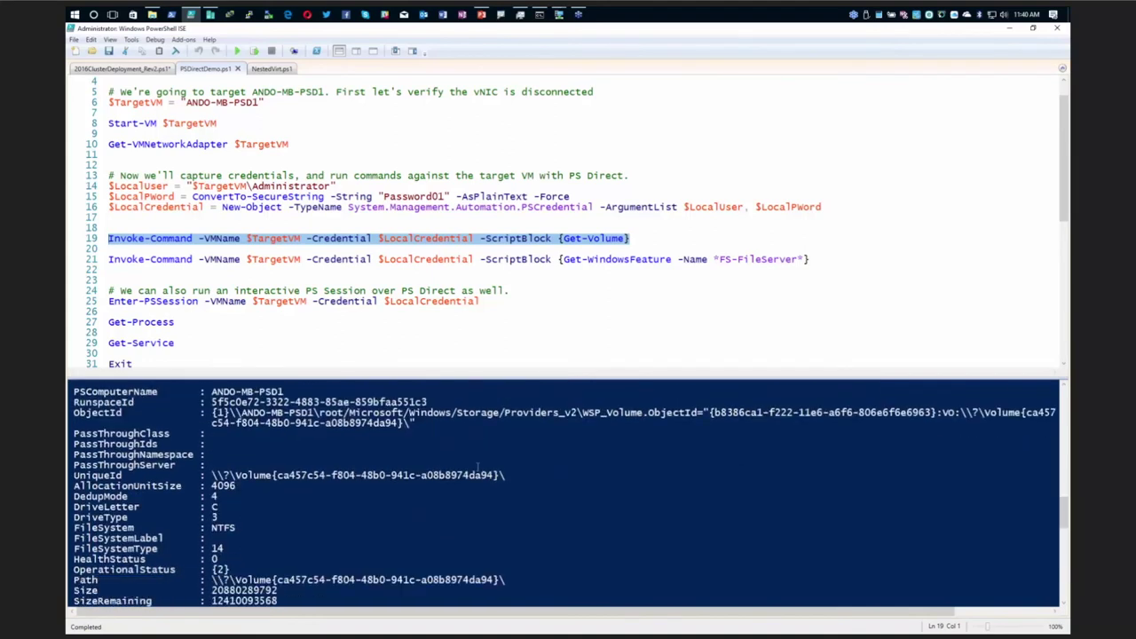
scroll(480, 461, down, 4)
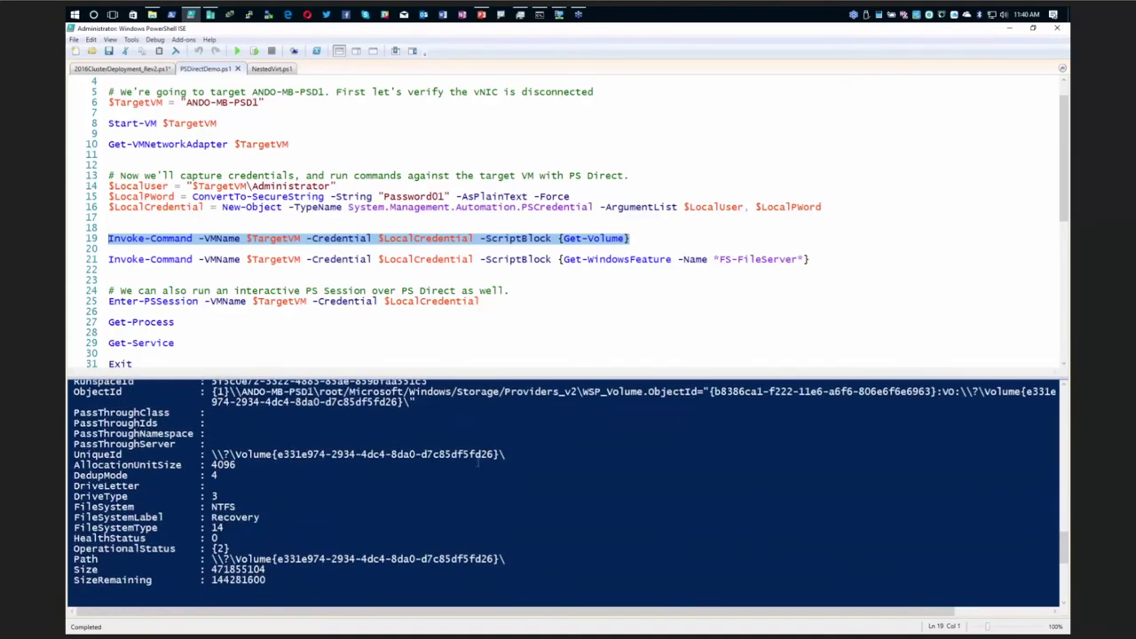
Step: Run the Invoke-Command line with Get-WindowsFeature for *FS-FileServer* against $TargetVM and review its output
click(305, 261)
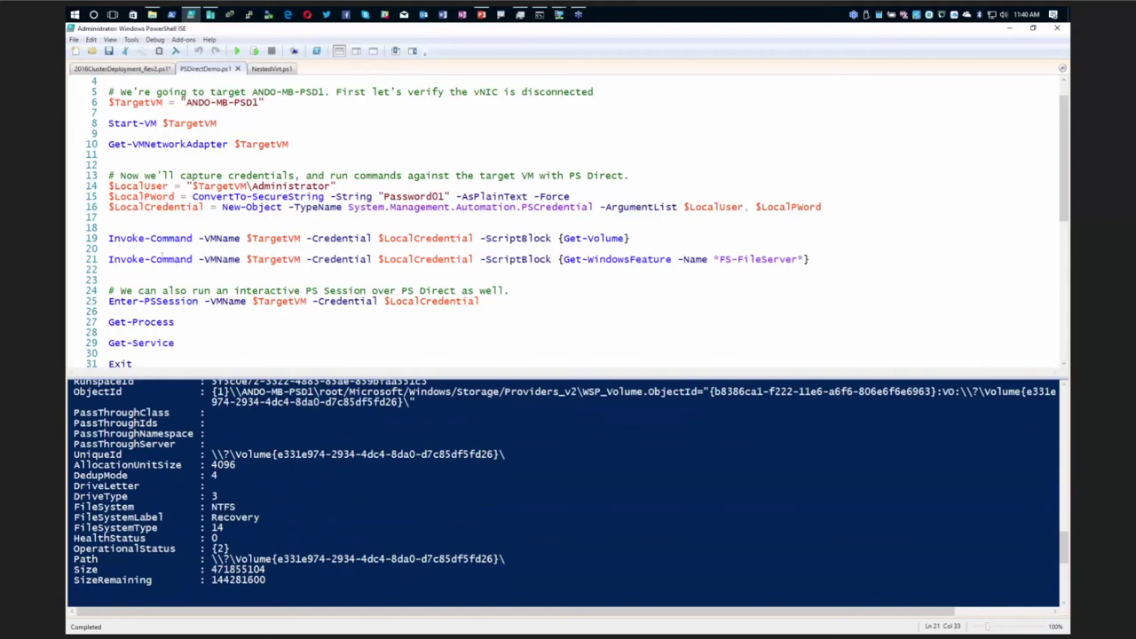
click(129, 259)
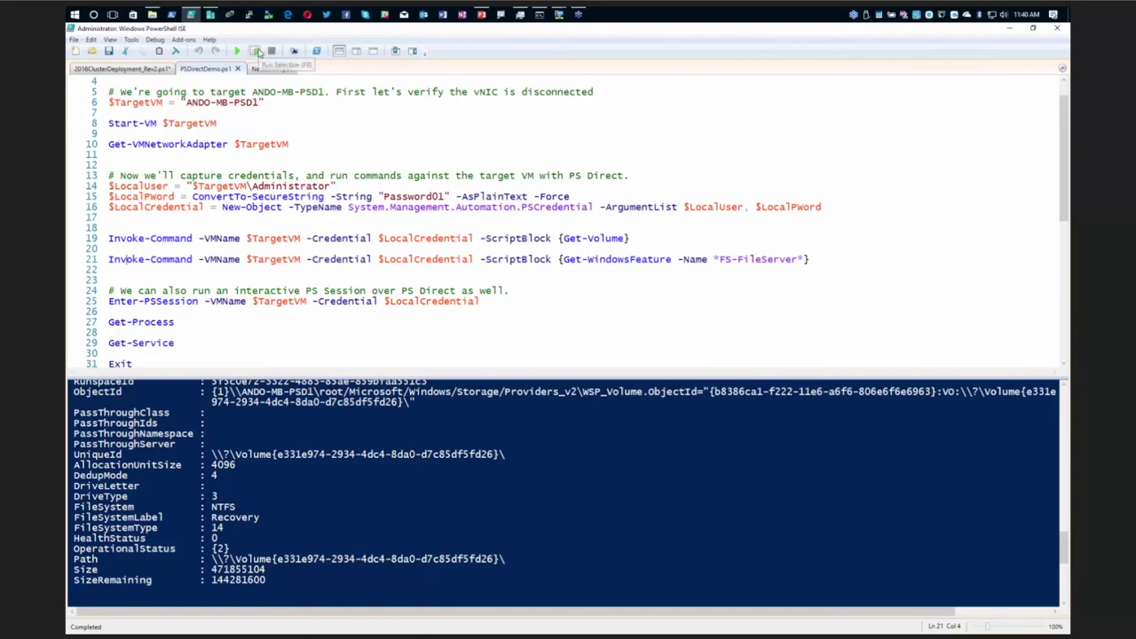
click(256, 51)
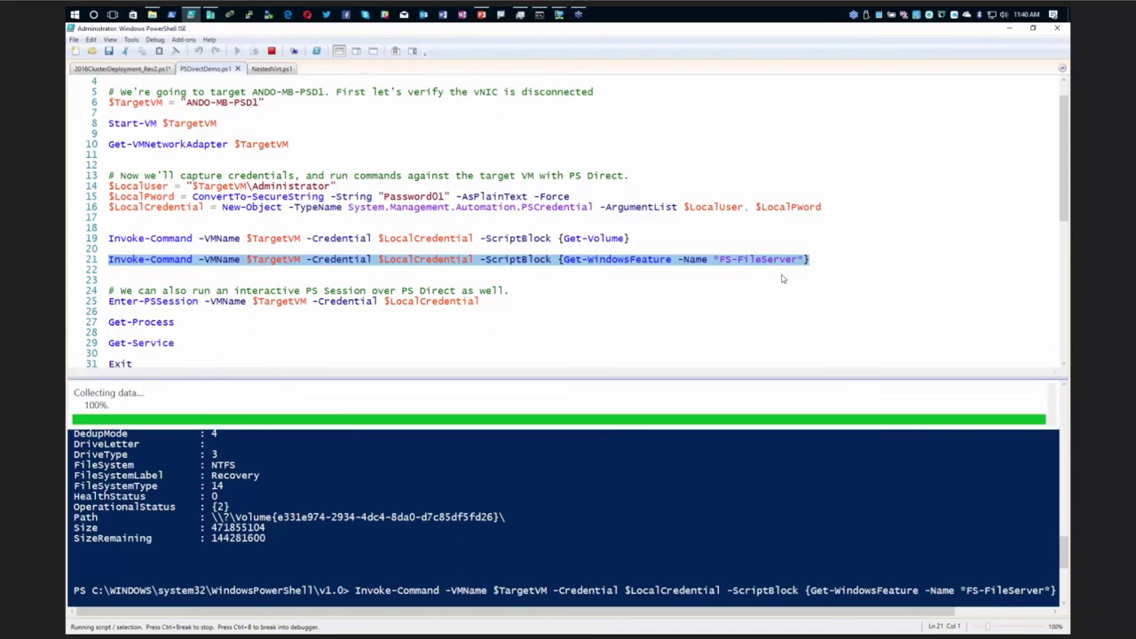
scroll(402, 527, up, 2)
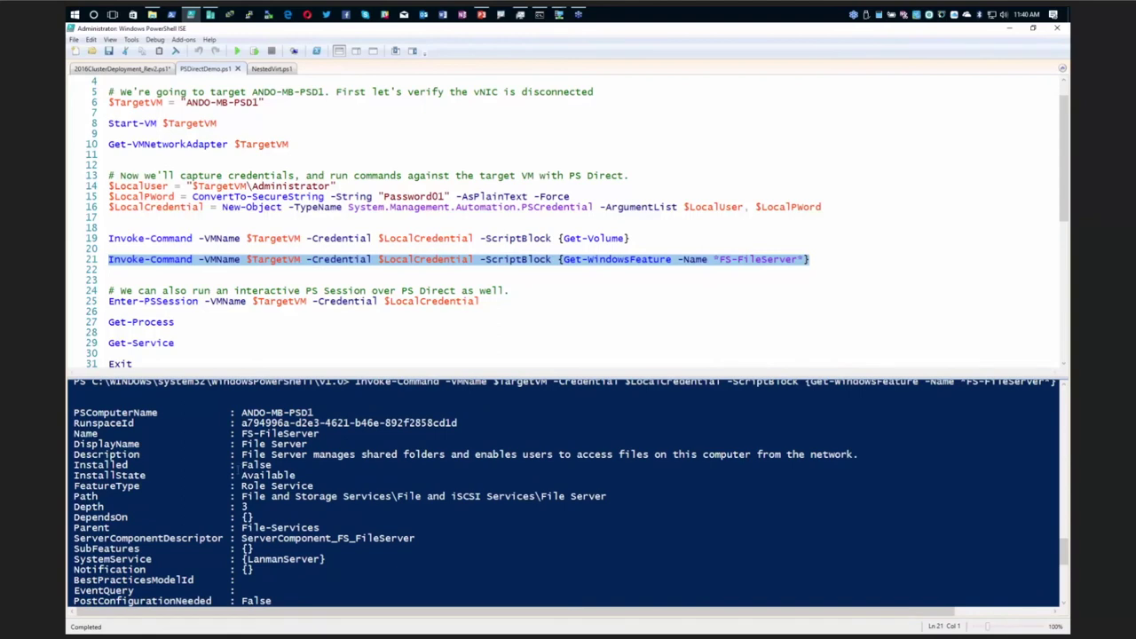
scroll(164, 441, down, 1)
scroll(394, 494, down, 2)
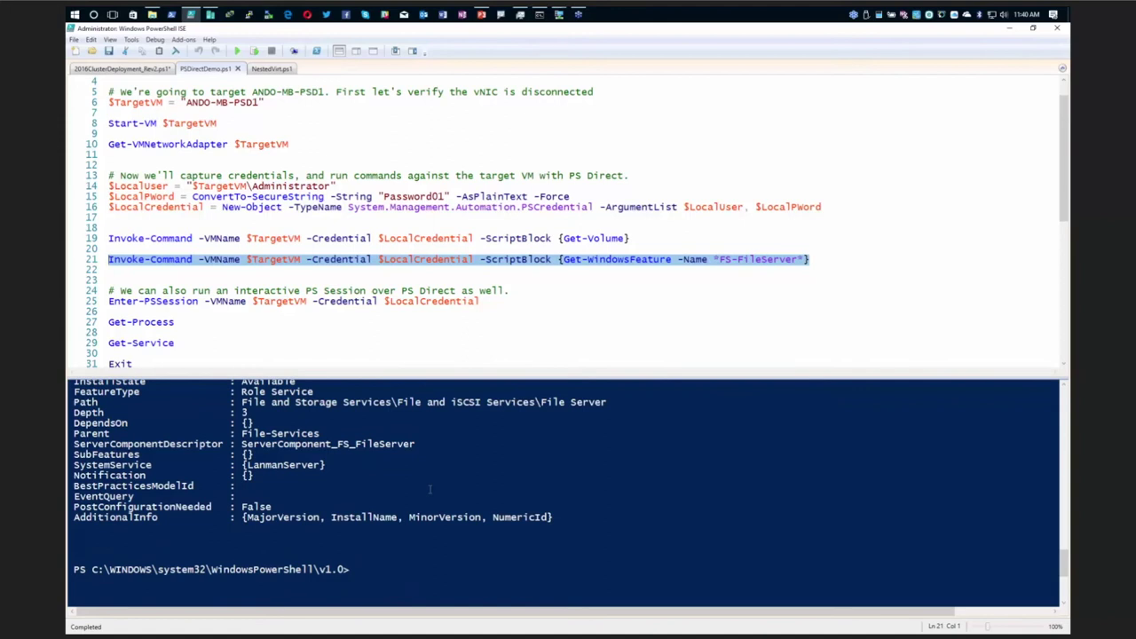
Step: Run the Enter-PSSession line to open an interactive PowerShell Direct session on $TargetVM with $LocalCredential
scroll(270, 342, down, 2)
click(168, 238)
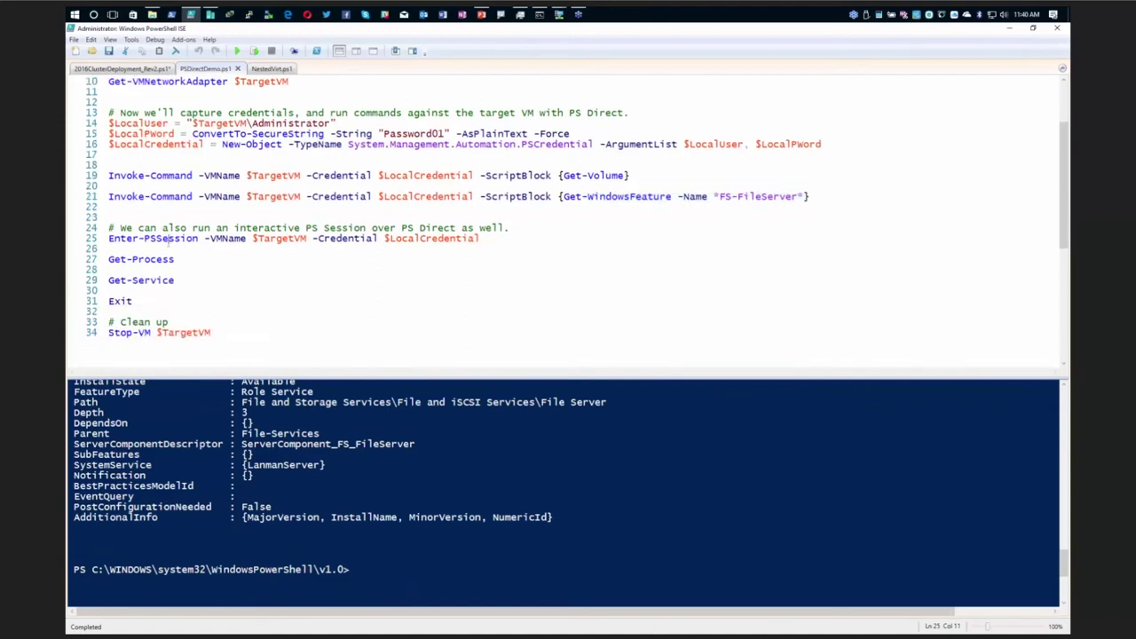
click(255, 51)
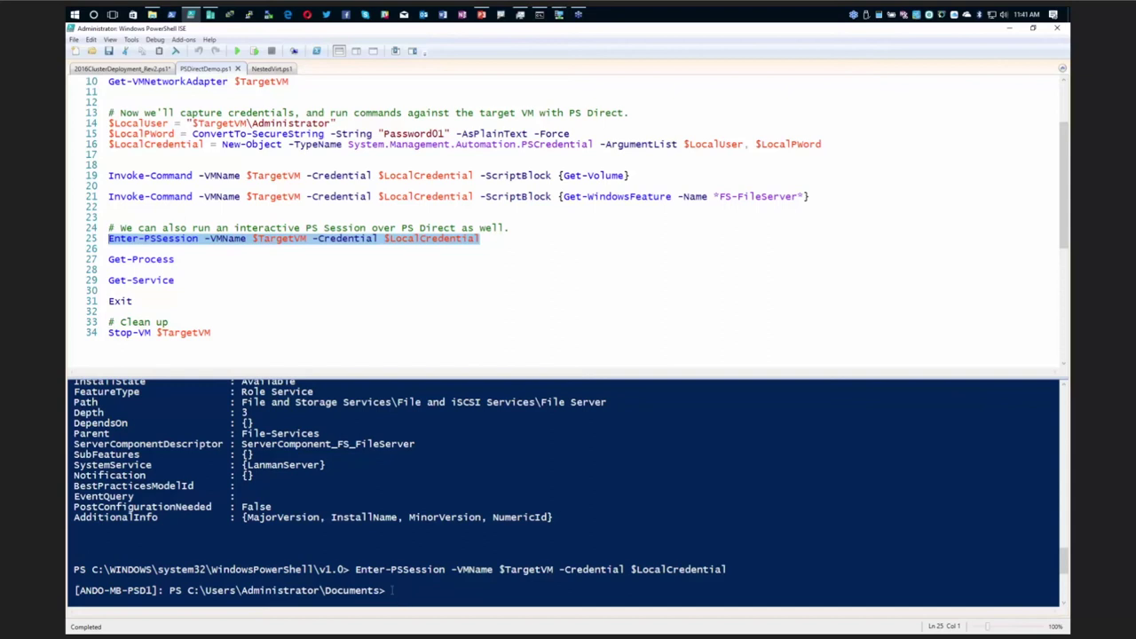
Step: Run the Get-Process line inside the remote session and look through the virtual machine's process list
click(144, 260)
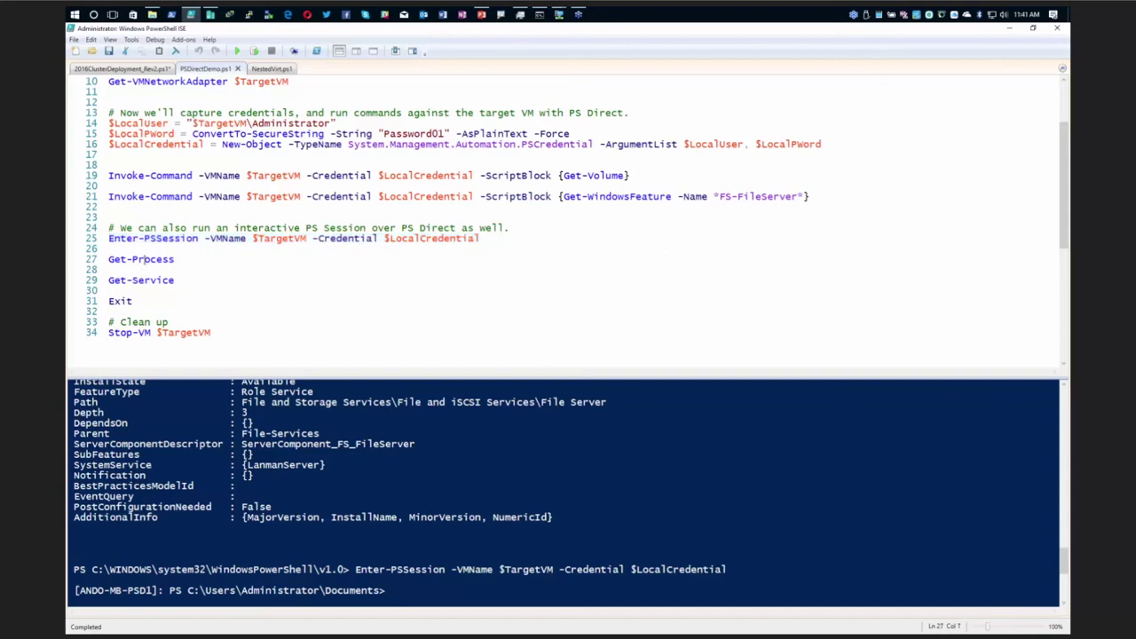
click(254, 52)
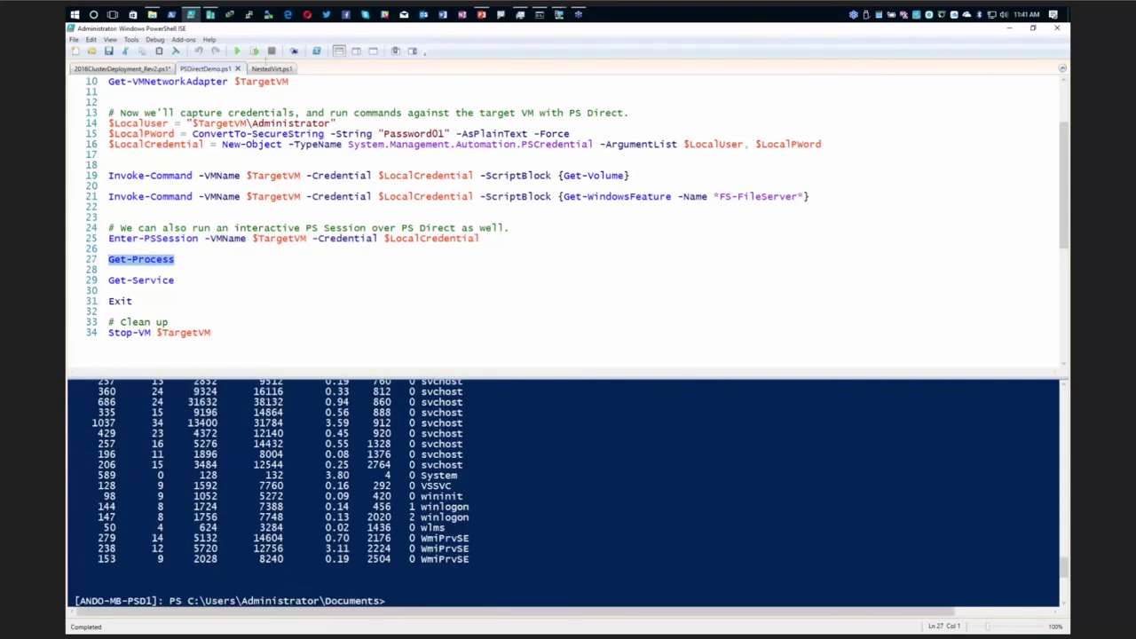
scroll(480, 489, up, 10)
scroll(479, 487, down, 9)
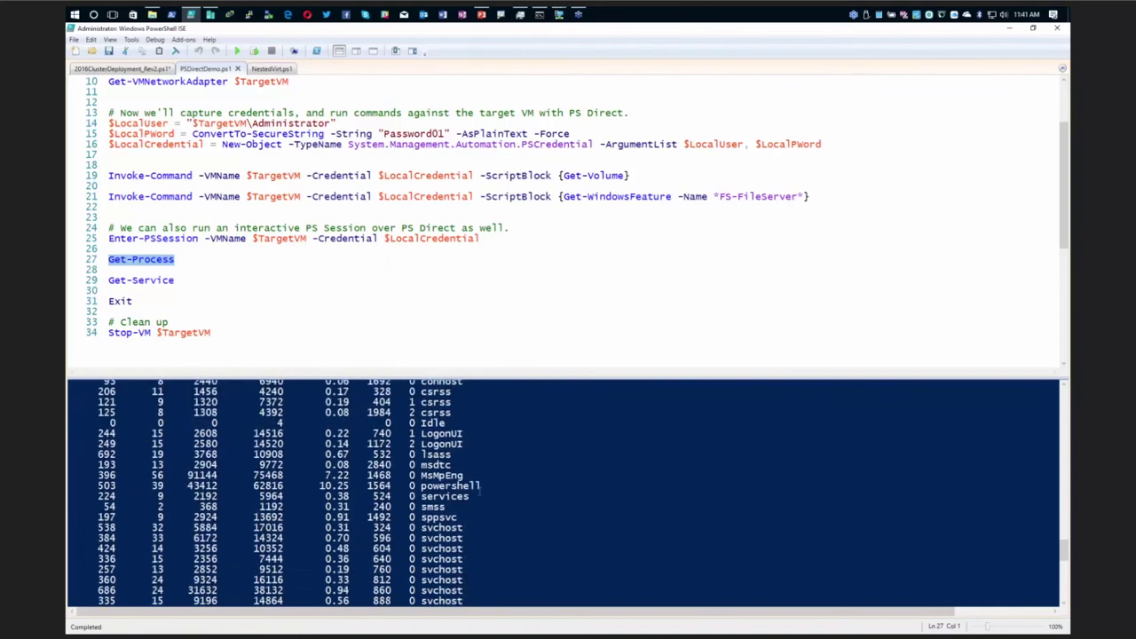
scroll(479, 487, down, 2)
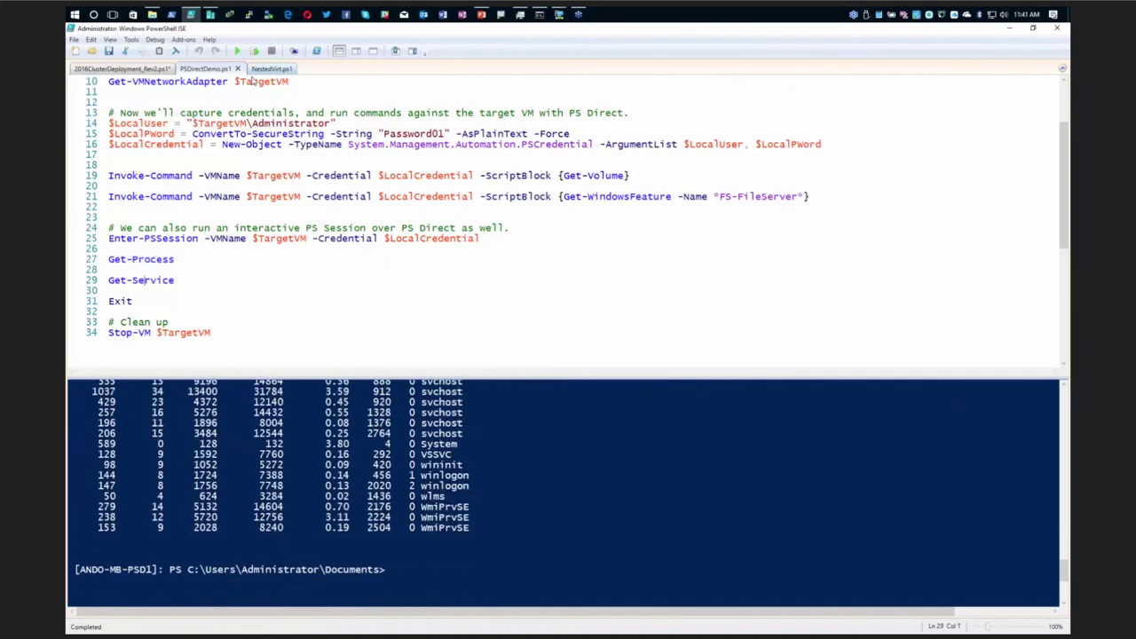
Step: Run the Get-Service line inside the remote session, and end the session with the Exit line
click(253, 50)
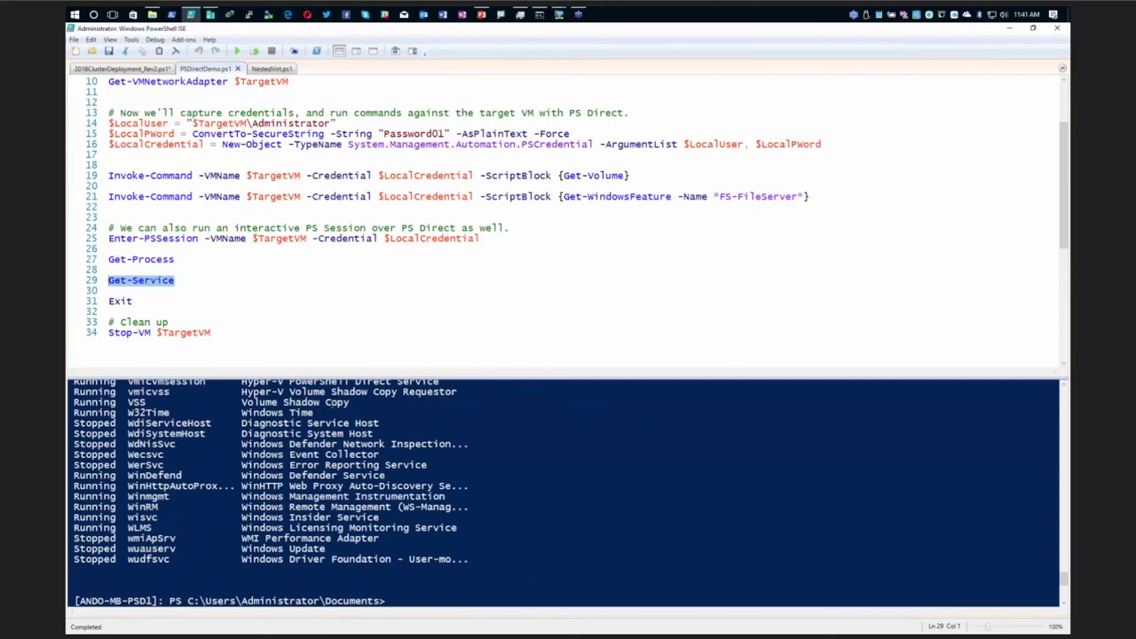
click(121, 301)
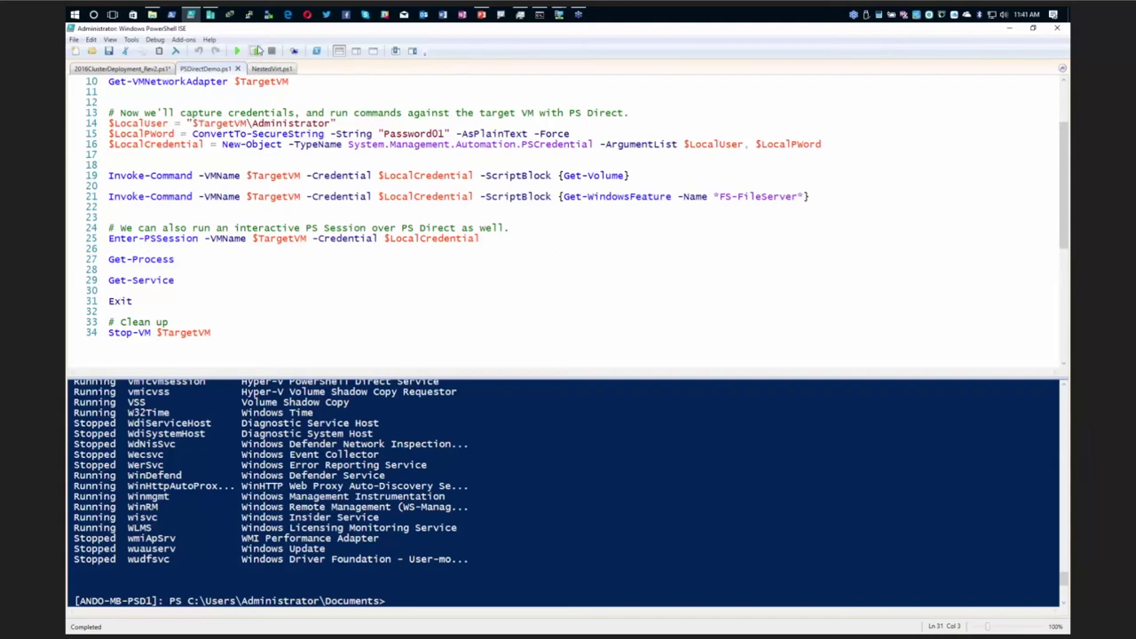
click(256, 51)
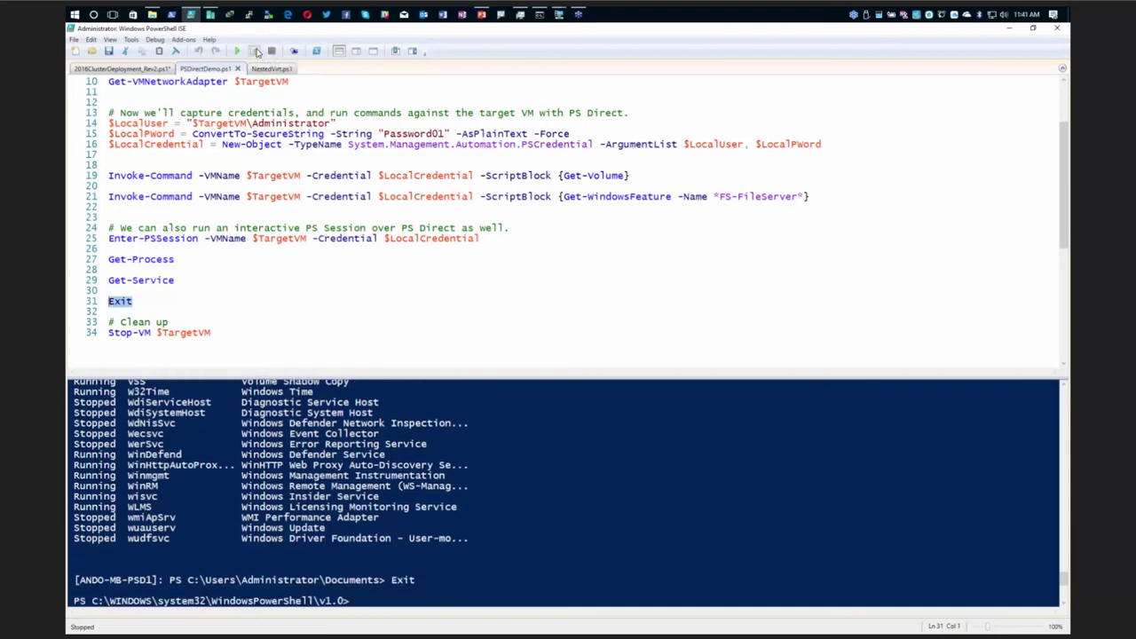
Step: Run the Stop-VM $TargetVM clean-up line, and switch to the PowerPoint deck to find the nested virtualization slides
click(124, 332)
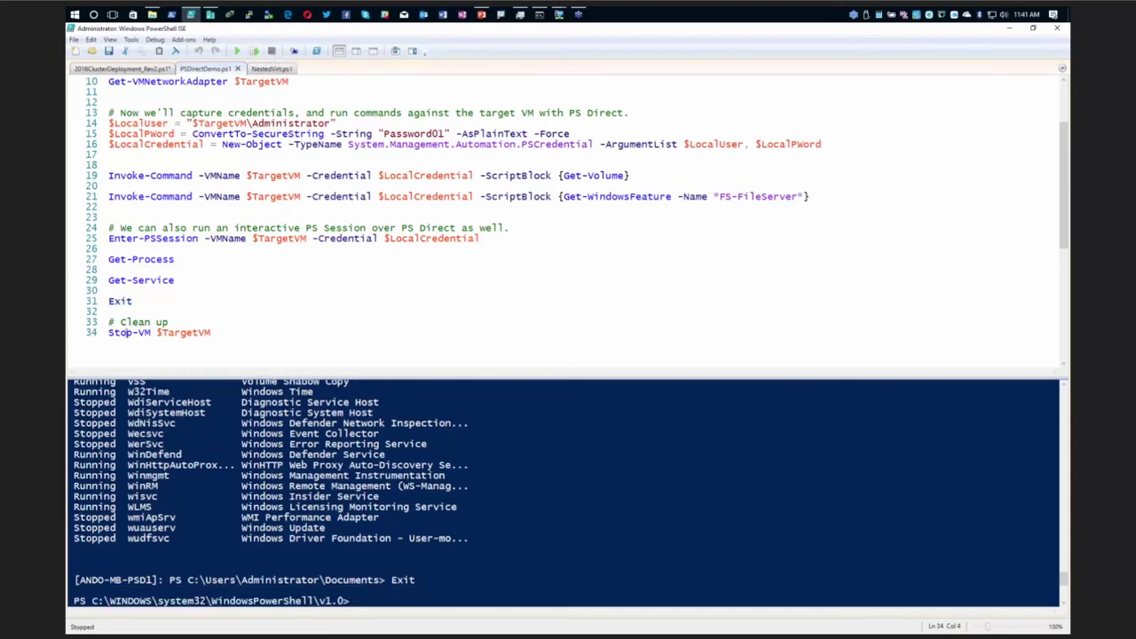
click(255, 52)
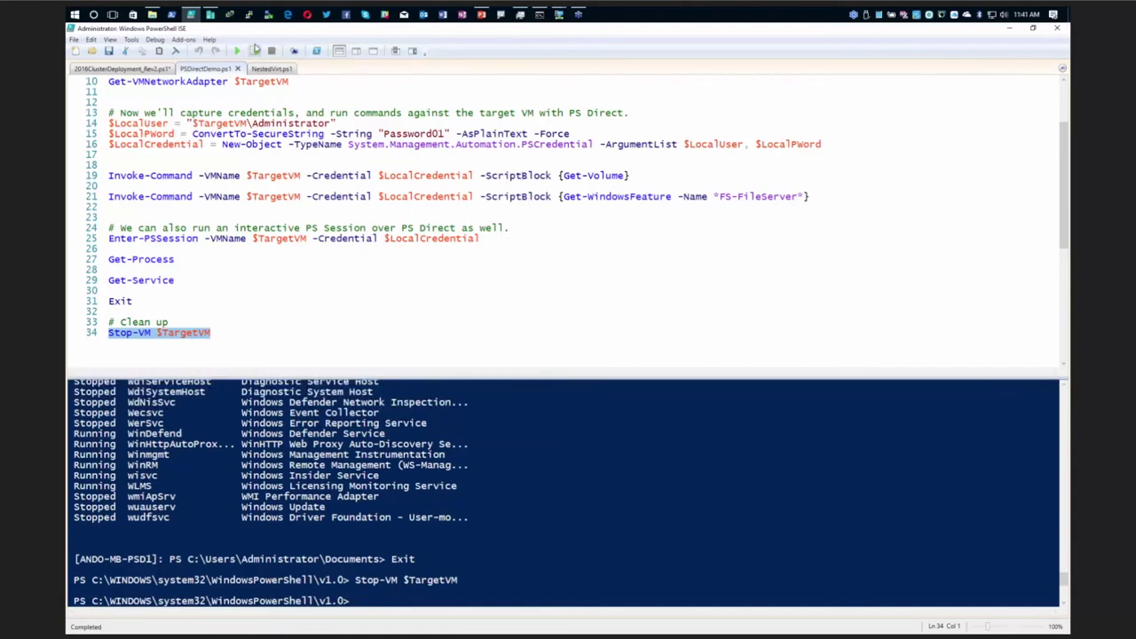
click(481, 15)
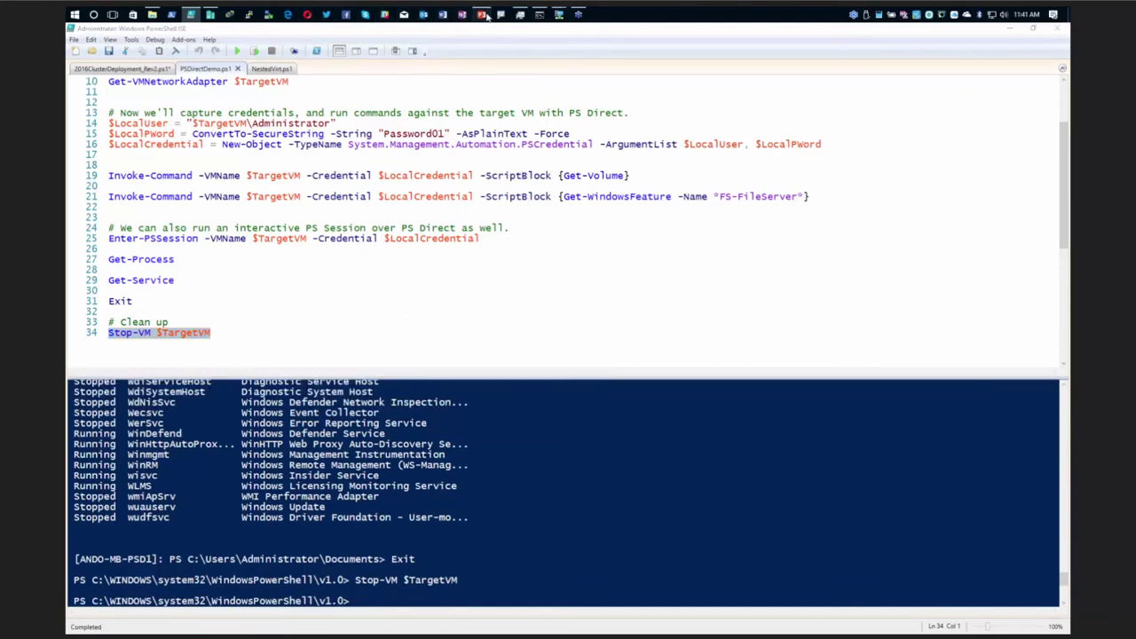
scroll(189, 420, down, 3)
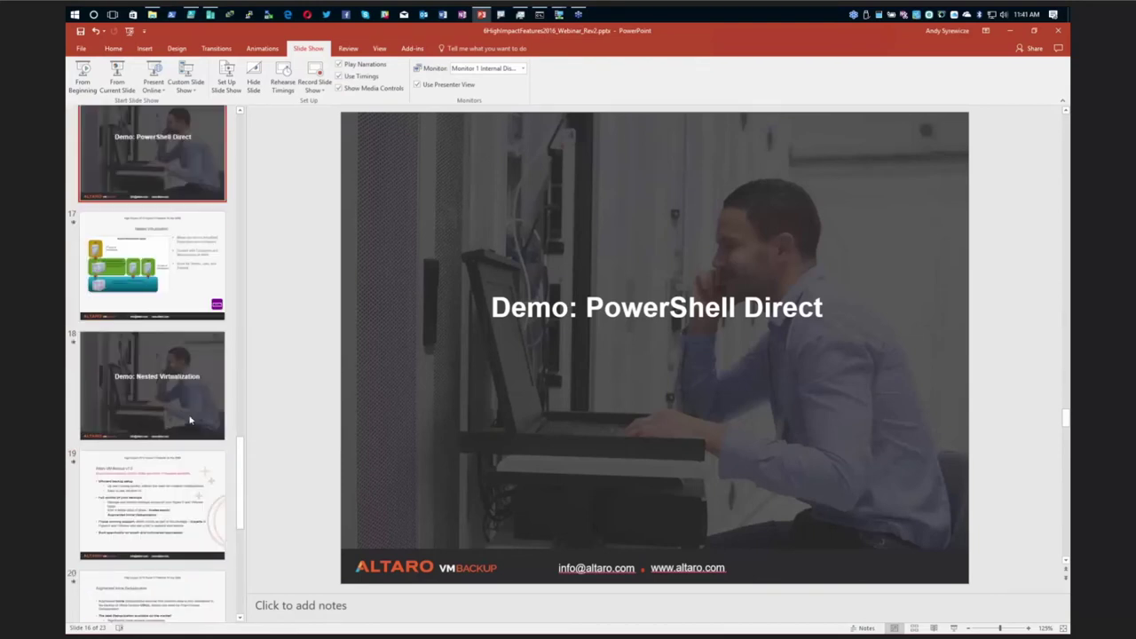
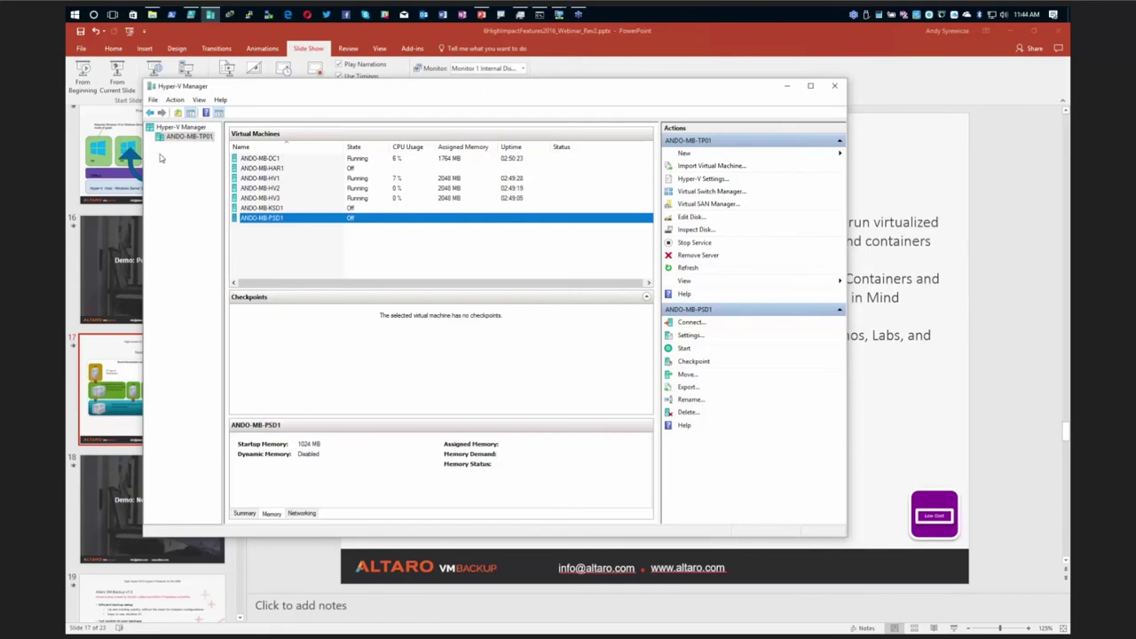
Step: Review the details of the virtual machines ANDO-MB-DC1, ANDO-MB-HV1, ANDO-MB-HV2 and ANDO-MB-HV3 on the host
click(275, 158)
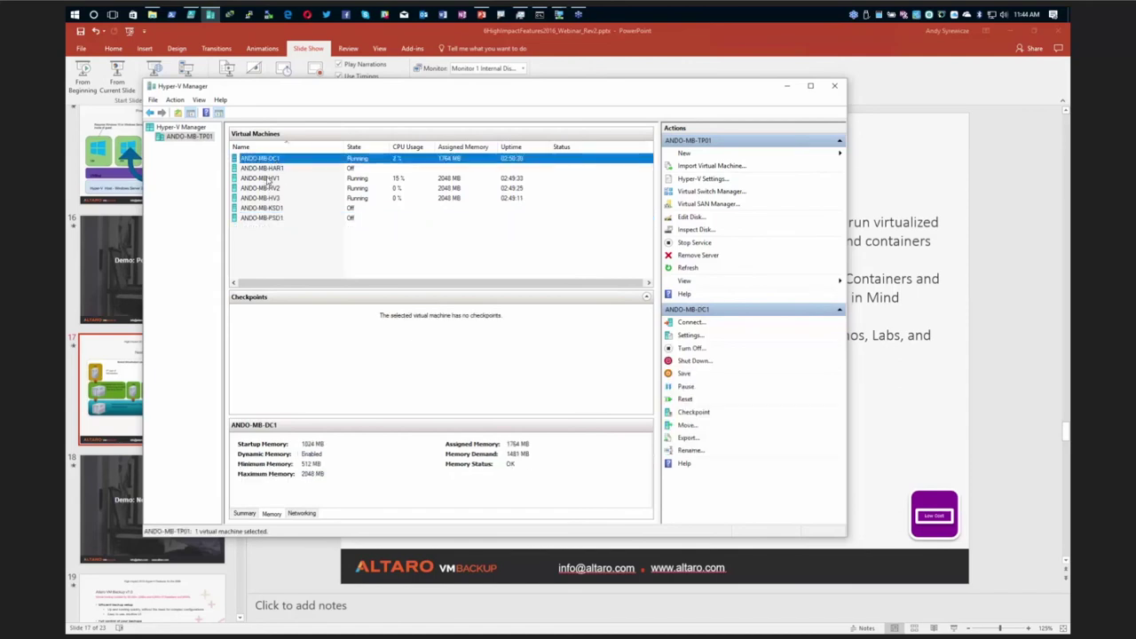
click(270, 179)
click(273, 188)
click(275, 198)
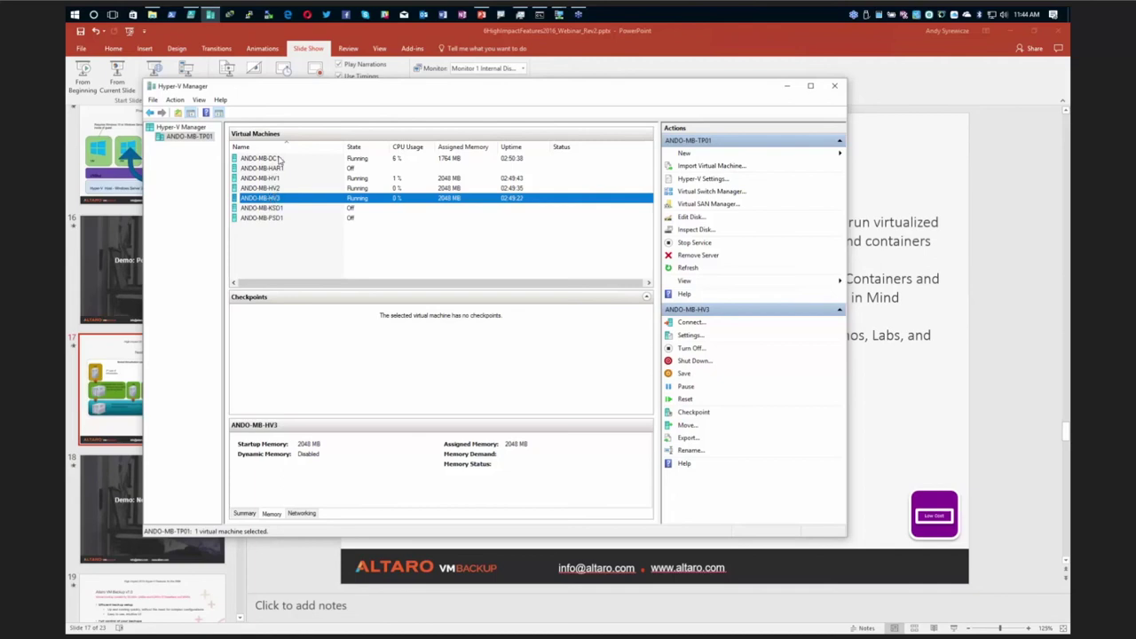
click(281, 160)
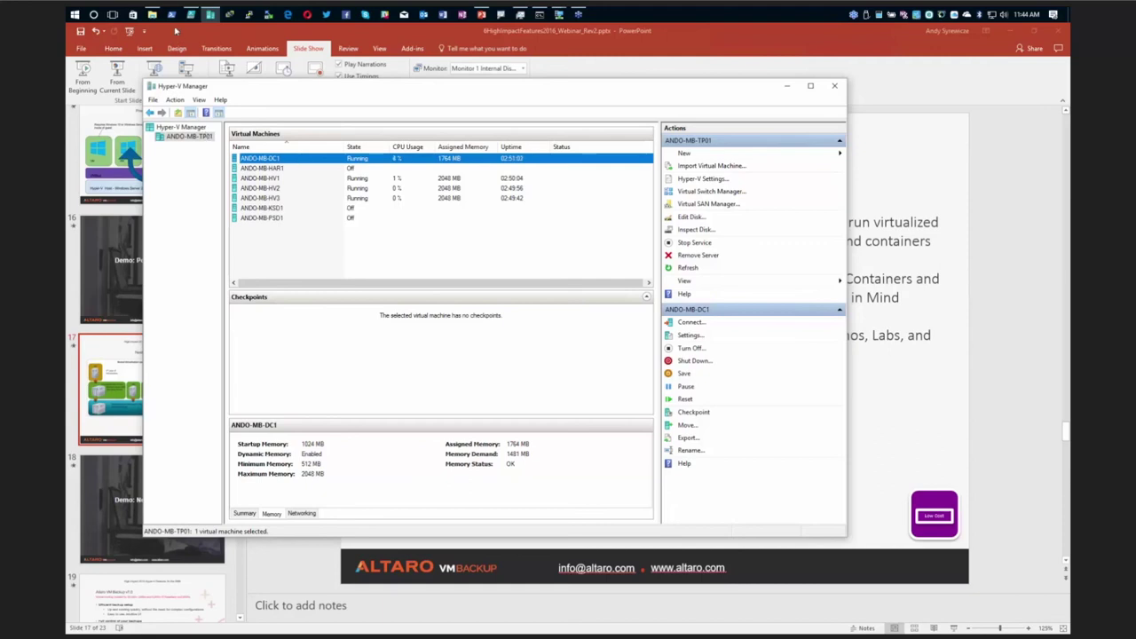
Step: Switch to PowerShell ISE and run the NestedVirt.ps1 line that sets $TargetVM to "ANDO-MB-HV1"
click(192, 15)
click(260, 68)
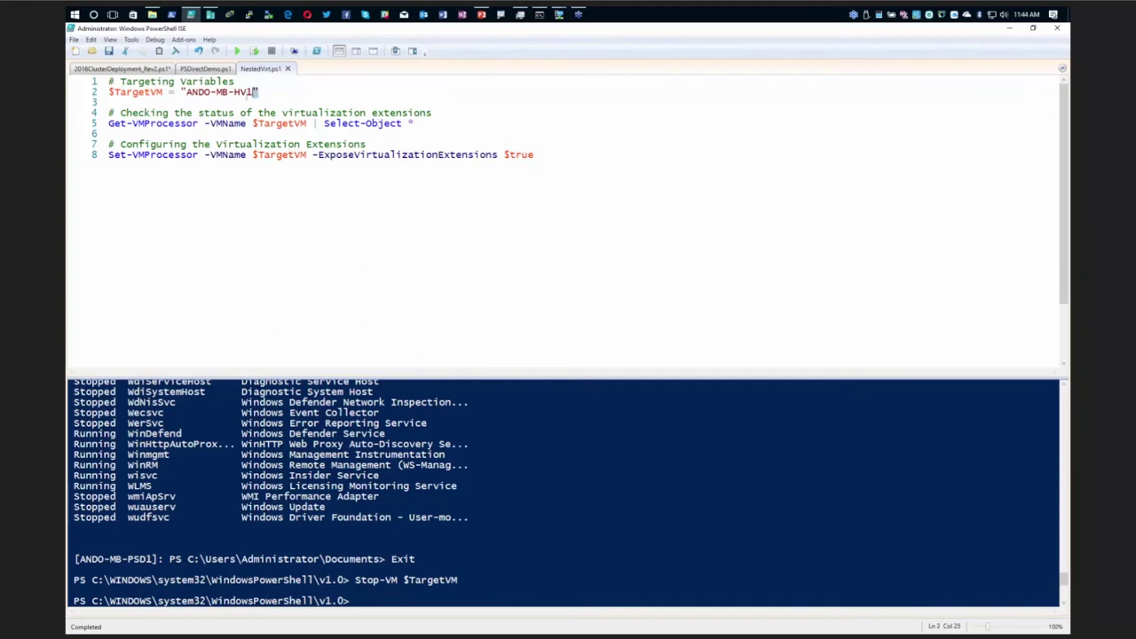
drag(262, 92, 109, 93)
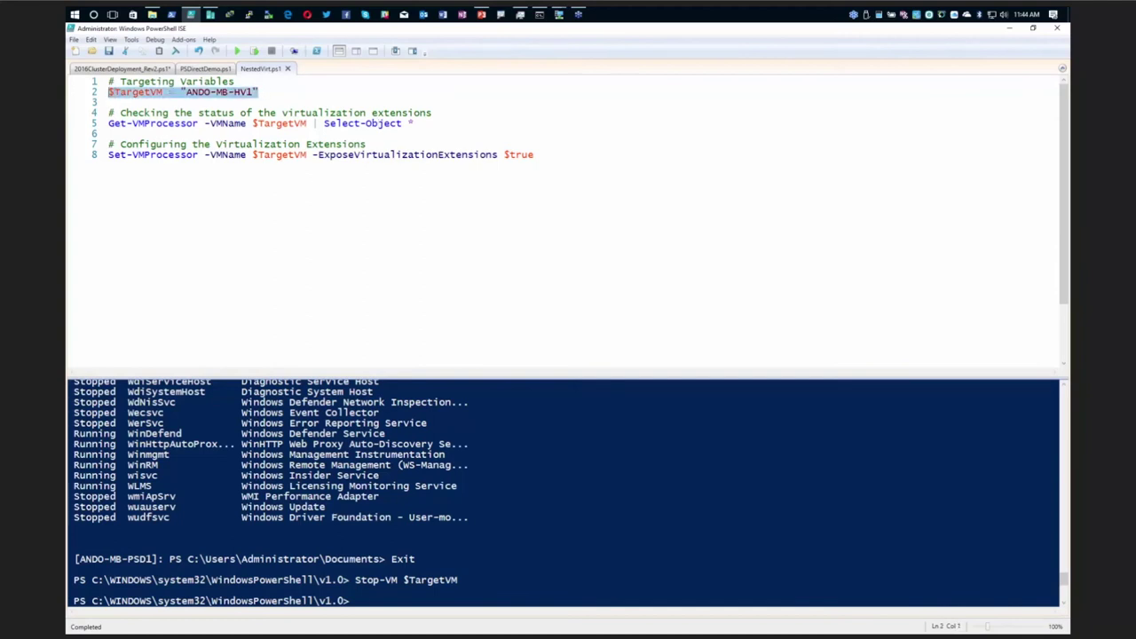
click(254, 53)
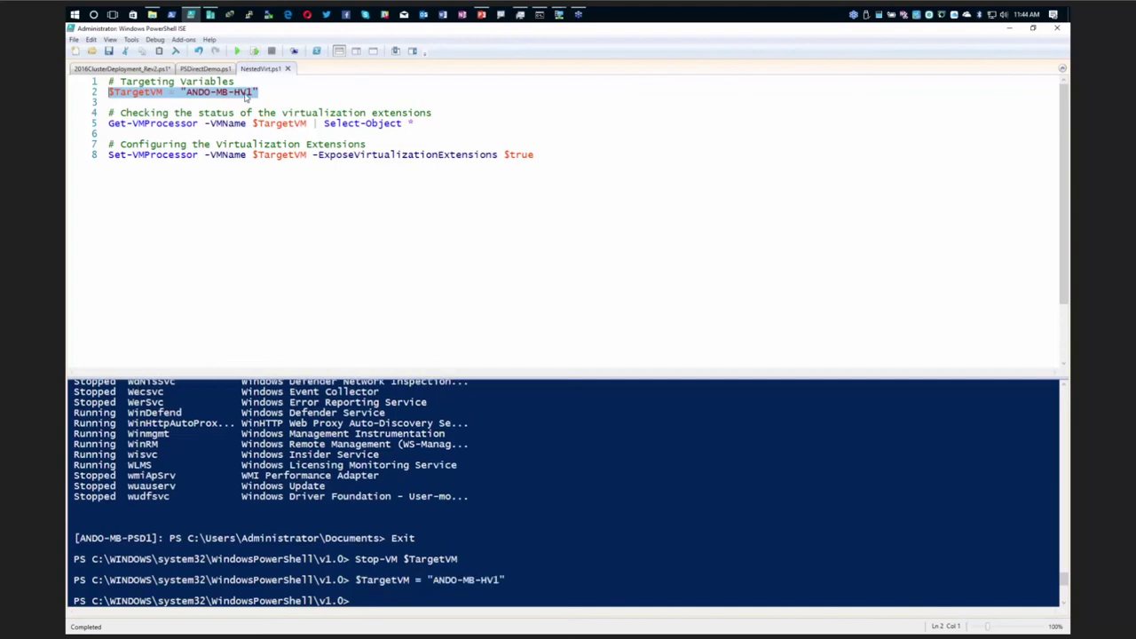
Step: Run the Get-VMProcessor line for $TargetVM and examine ExposeVirtualizationExtensions alongside the Set-VMProcessor line that configures it
drag(426, 125, 107, 124)
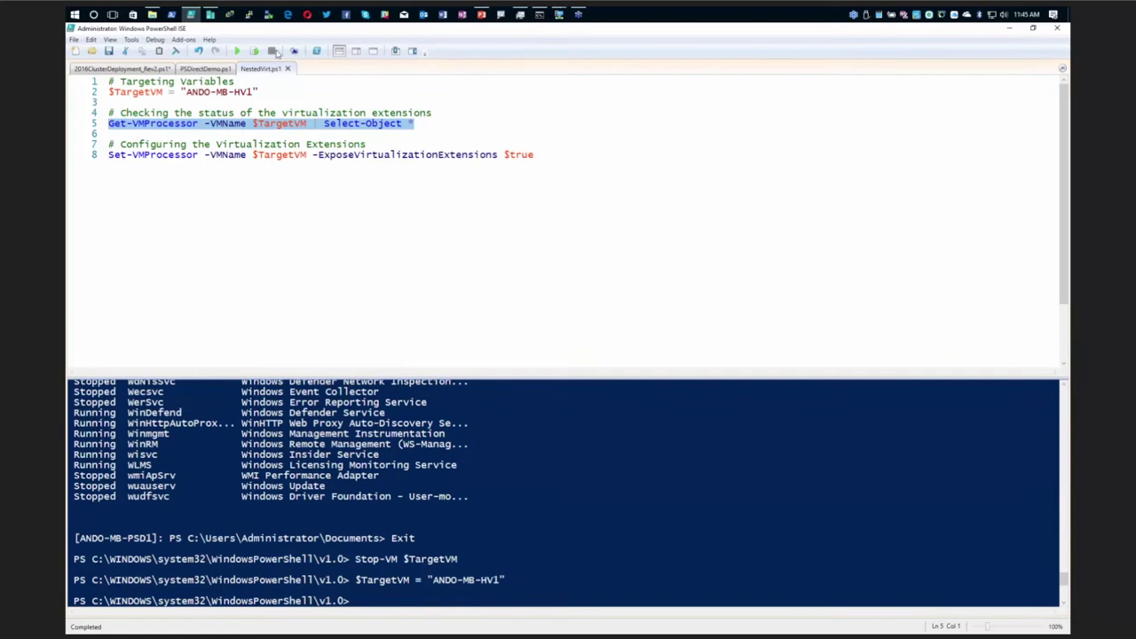
click(255, 52)
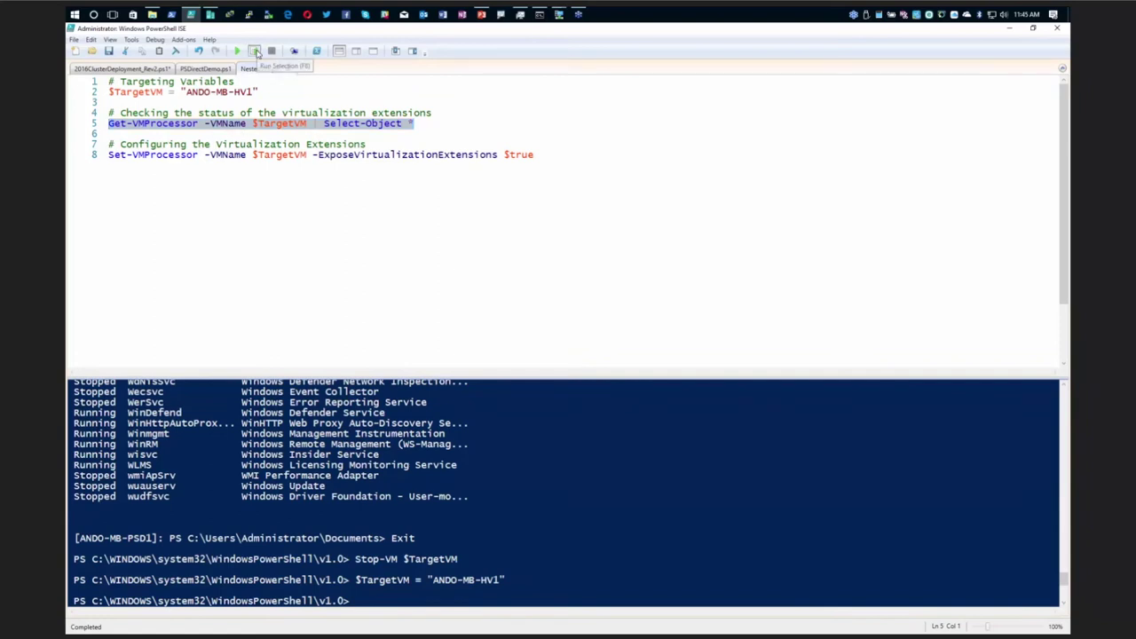
scroll(377, 570, up, 1)
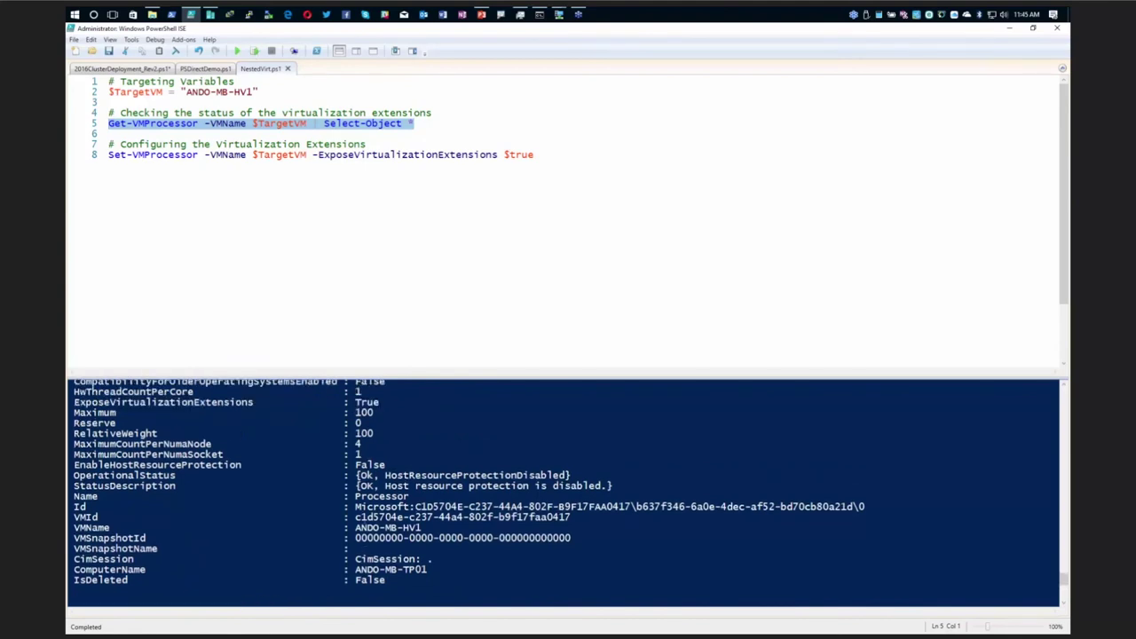
scroll(469, 493, up, 1)
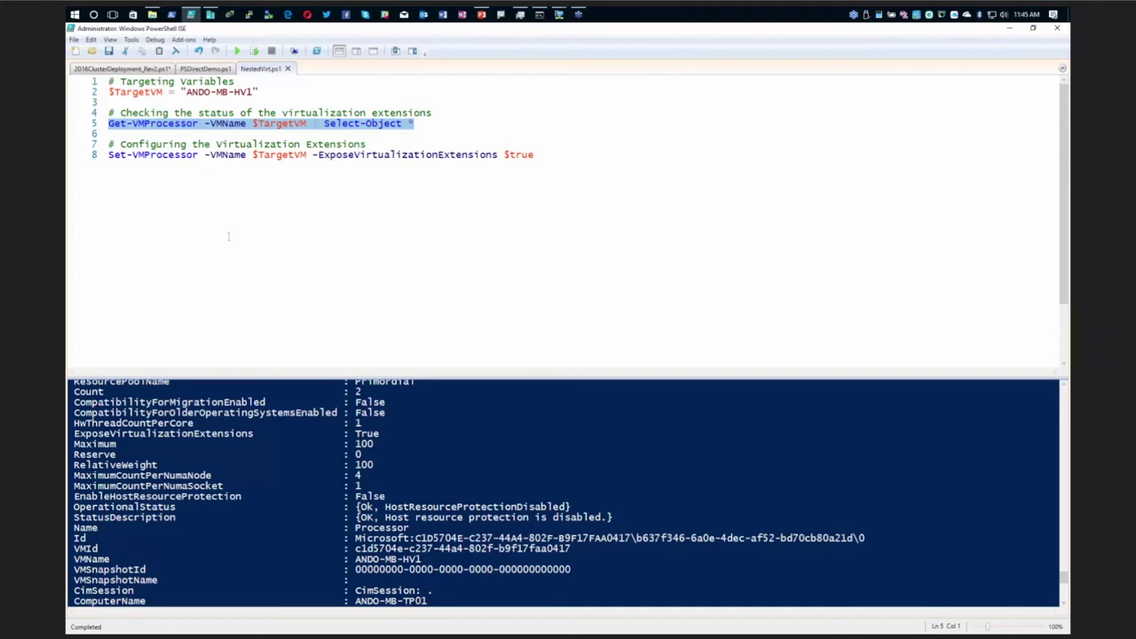
scroll(333, 513, up, 1)
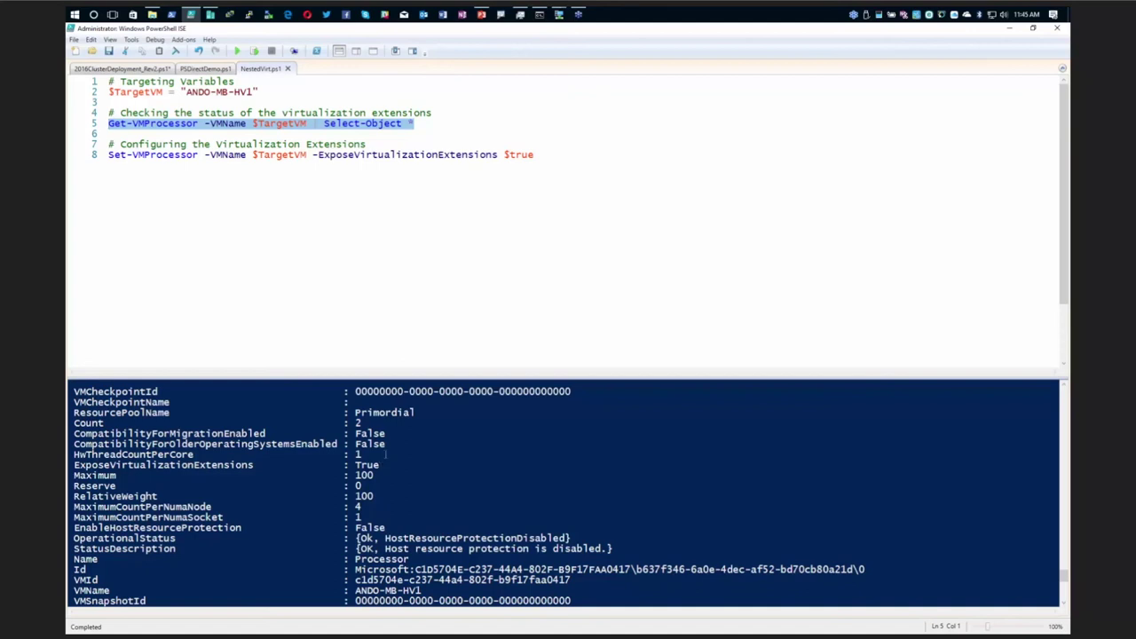
click(461, 154)
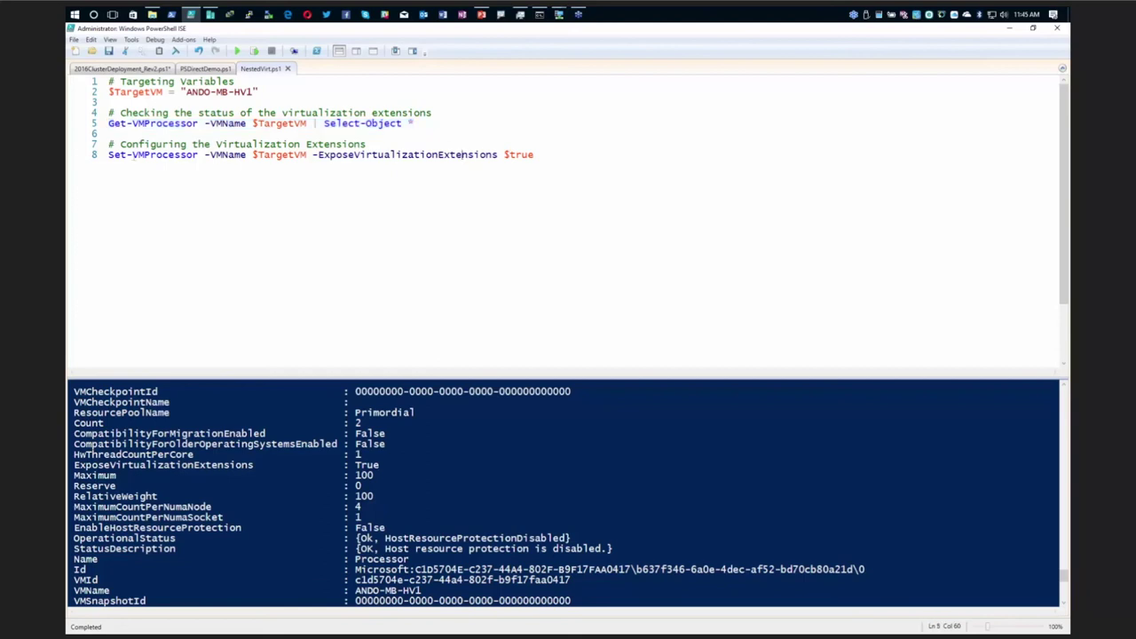
click(538, 156)
Step: Switch to Hyper-V Manager and view the network adapter's Advanced Features in the settings of ANDO-MB-HV1
click(211, 14)
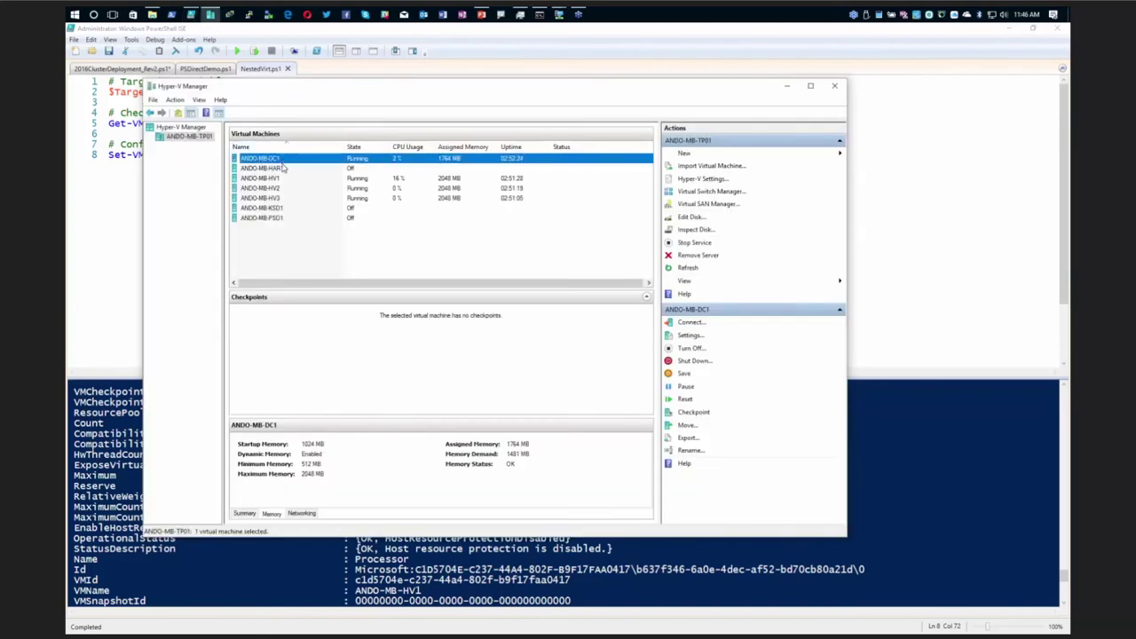
right_click(277, 178)
click(302, 203)
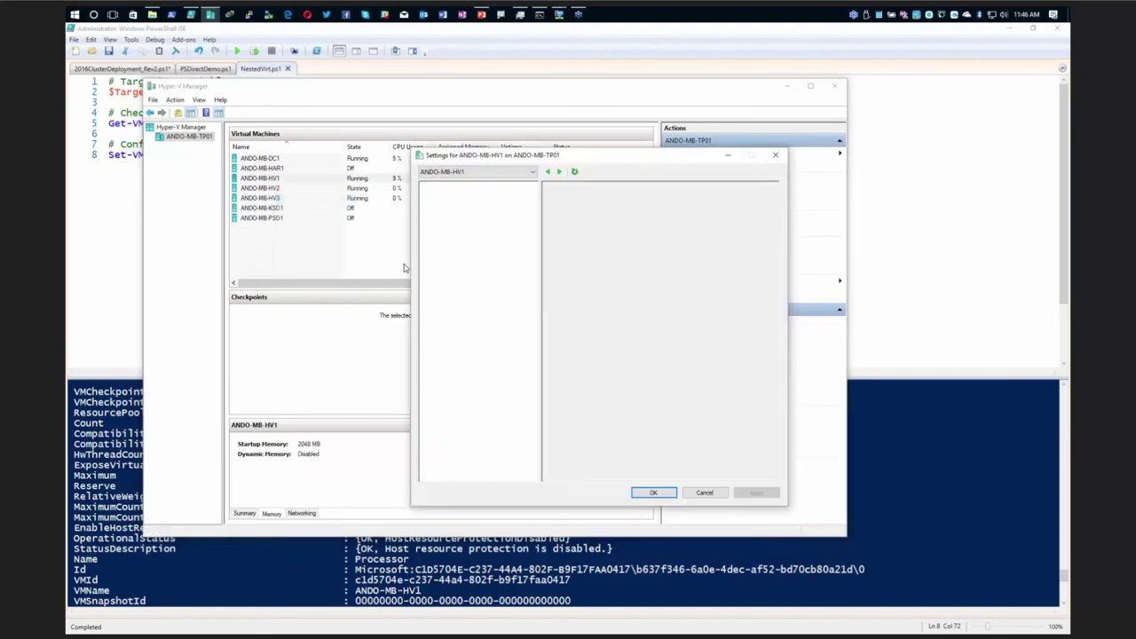
click(454, 304)
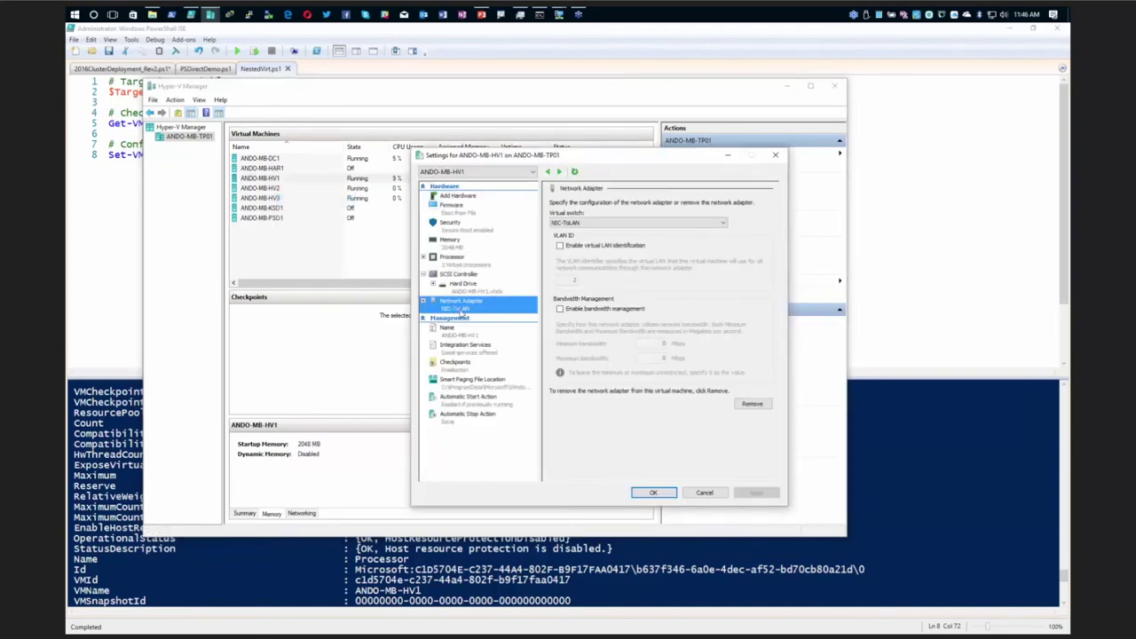
click(423, 302)
click(469, 328)
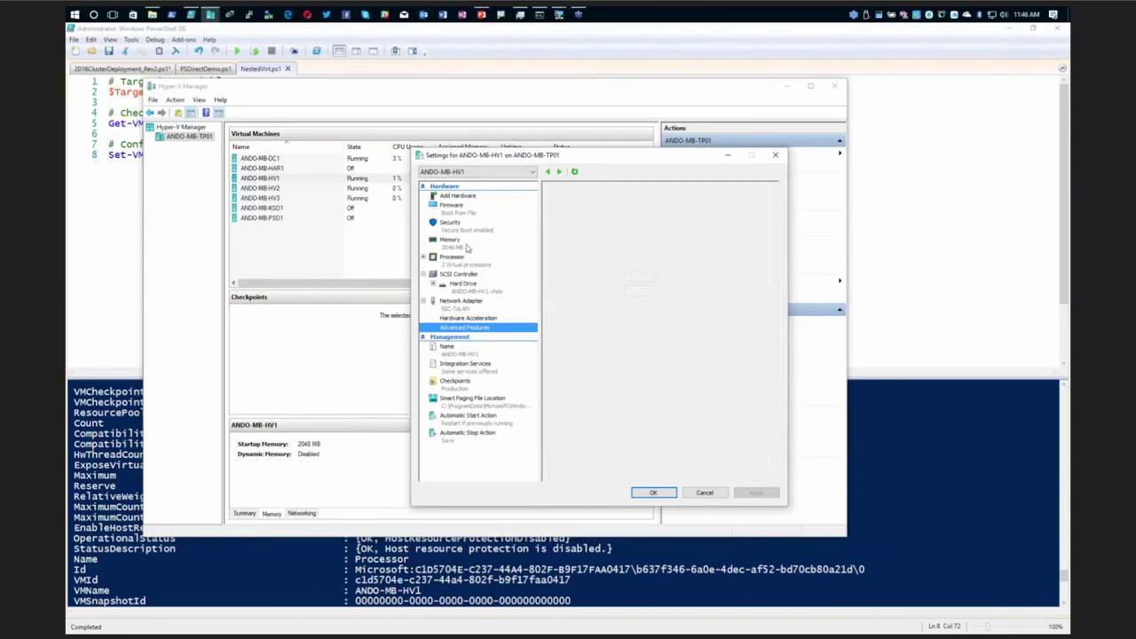
Step: Examine the RAM and dynamic memory settings of ANDO-MB-HV1, and close its settings without changing anything
click(462, 248)
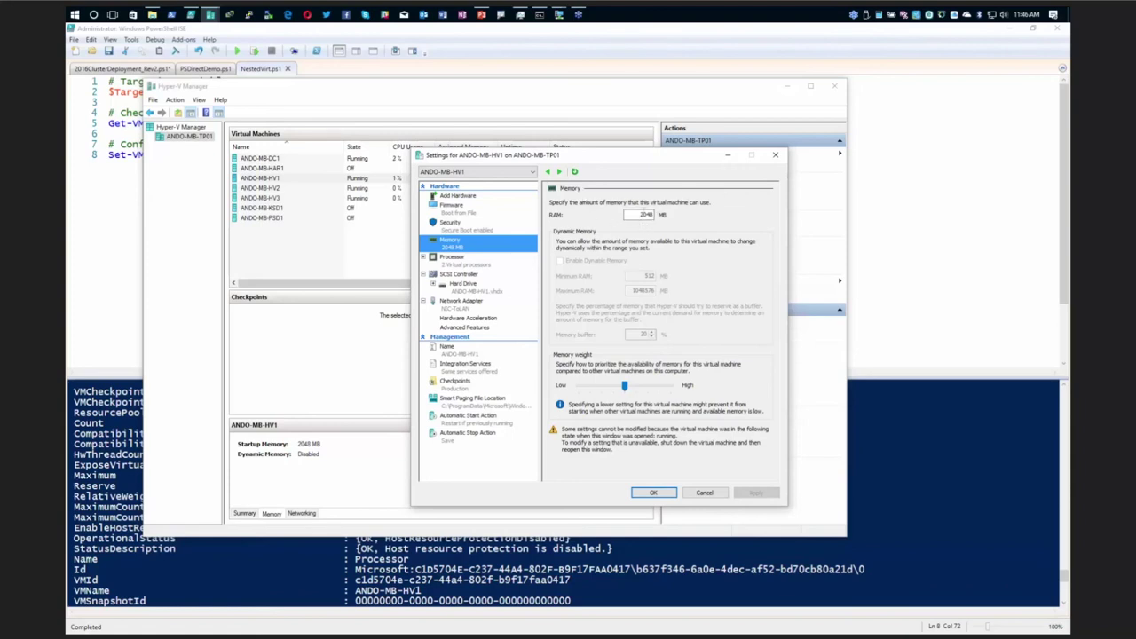
click(643, 215)
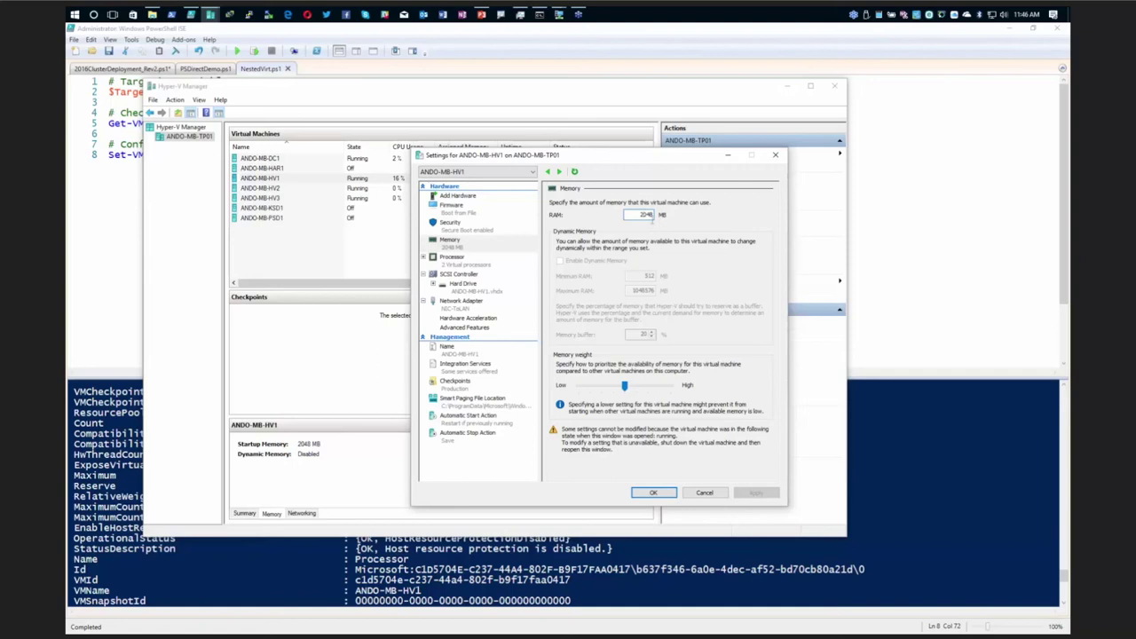
click(707, 493)
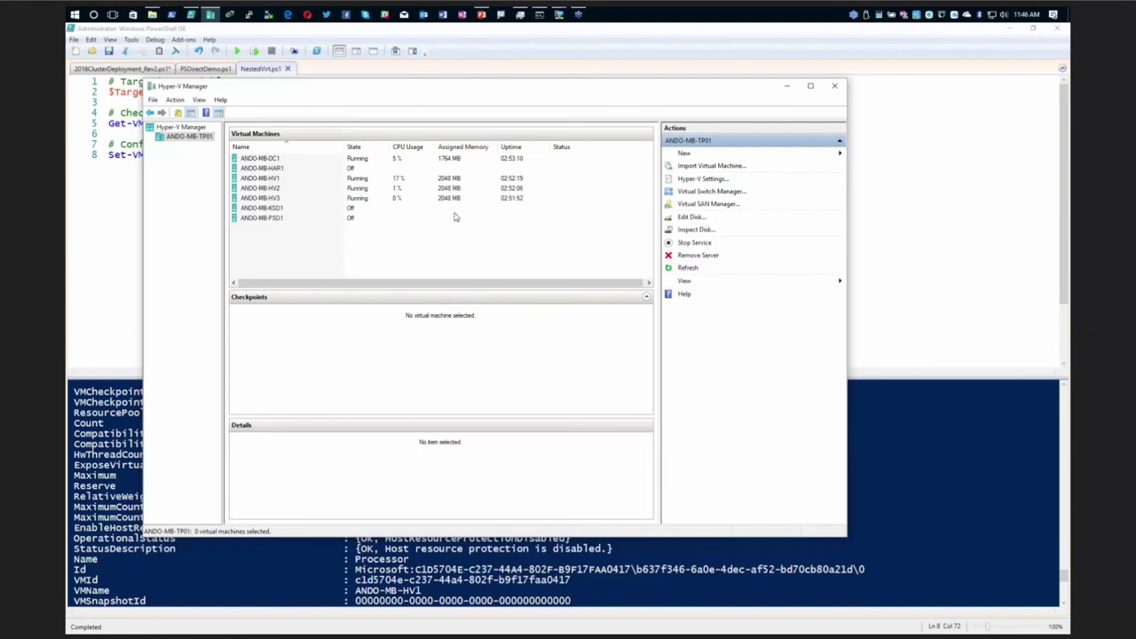
Step: Switch to the ANDO-MB-DC1 connection and check in Failover Cluster Manager which node owns each clustered virtual machine
mouse_move(560, 20)
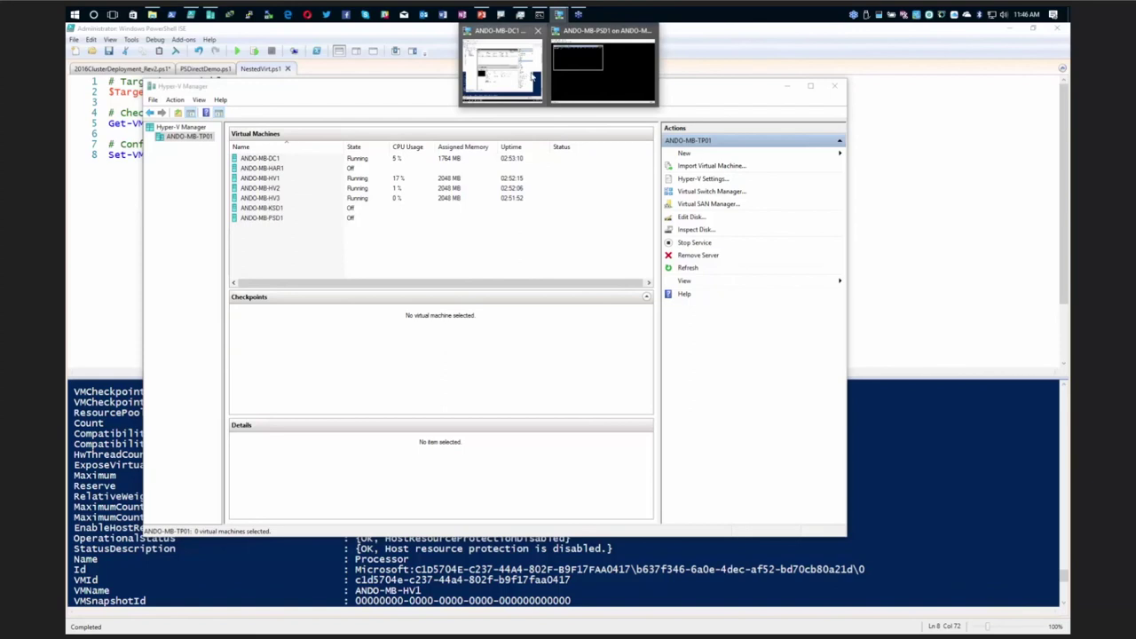
mouse_move(524, 82)
click(510, 84)
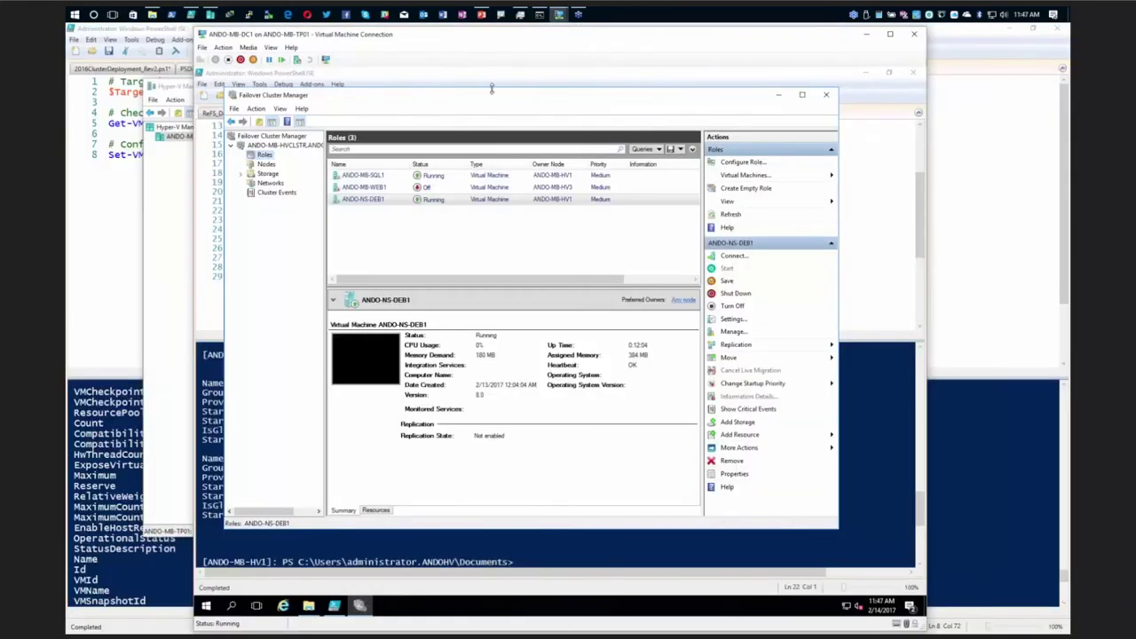
click(393, 189)
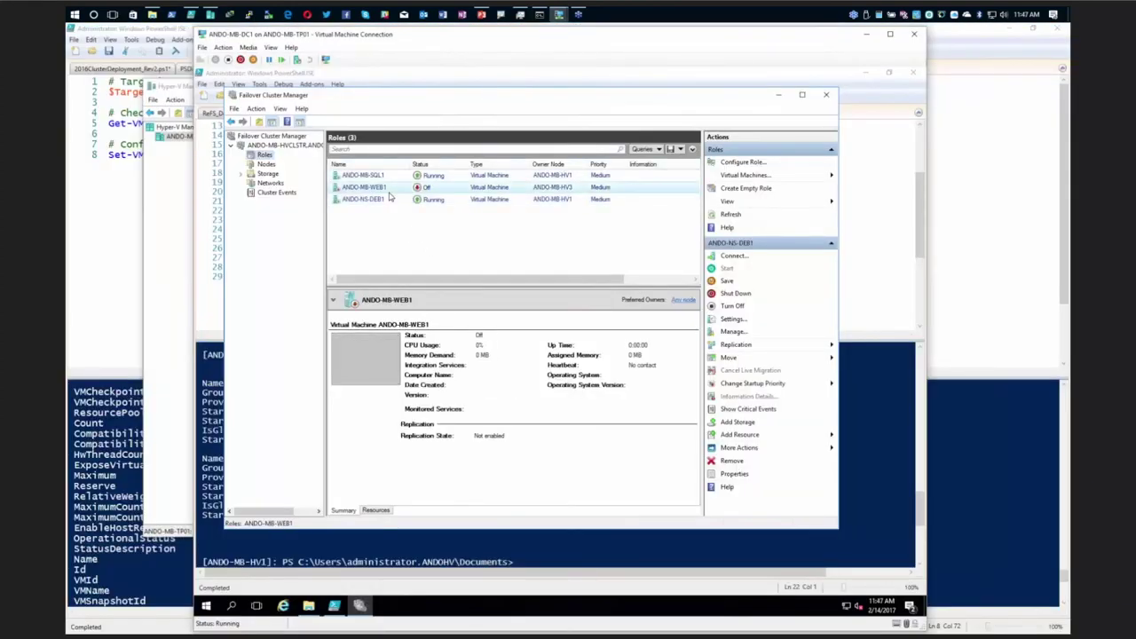
click(541, 176)
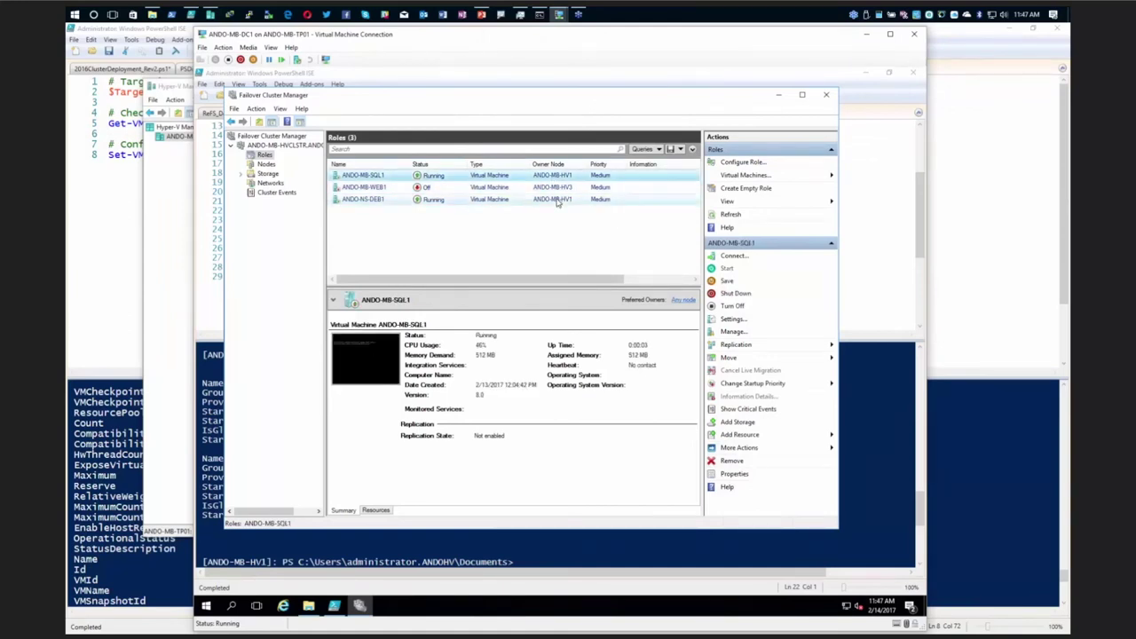
click(552, 202)
click(568, 177)
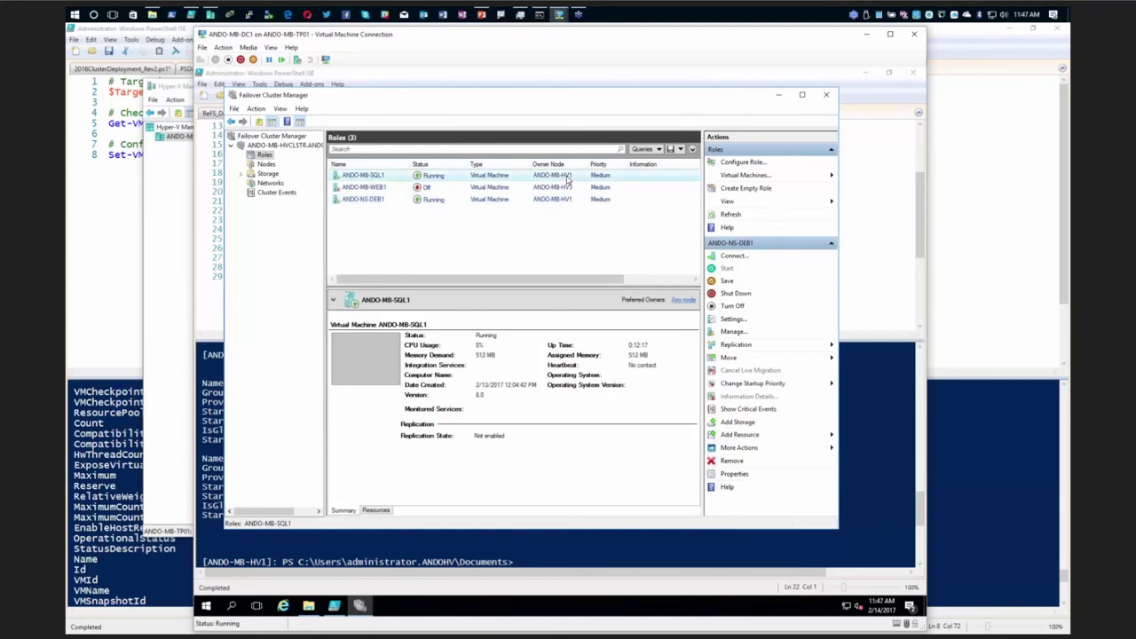
click(552, 200)
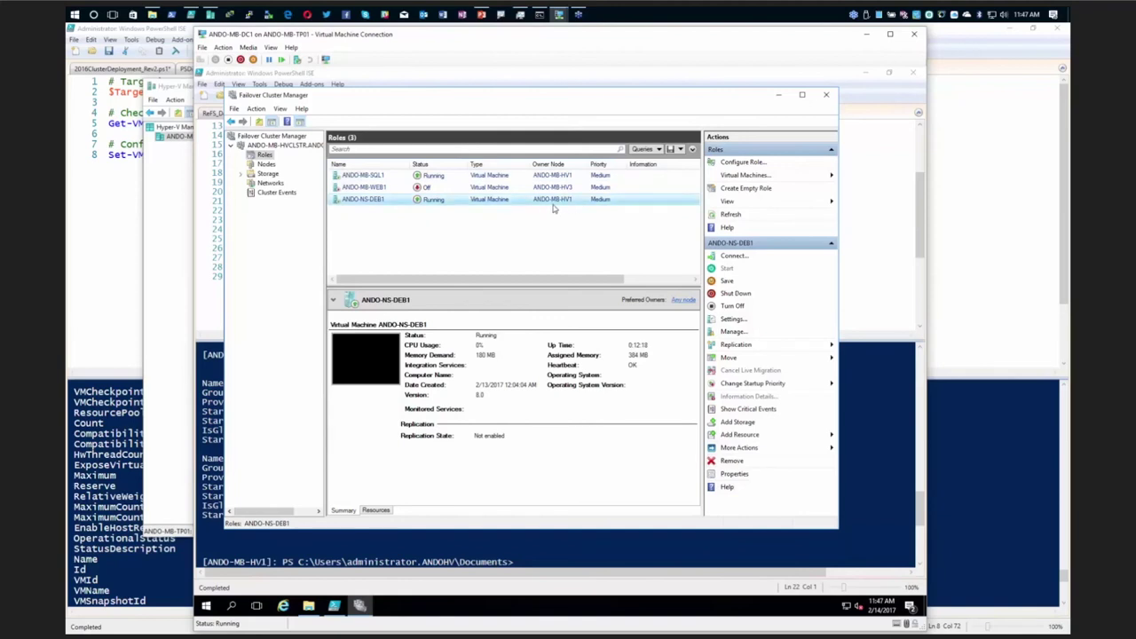
Step: Examine the ANDO-MB-HV1 node's summary in the cluster's node list
click(266, 165)
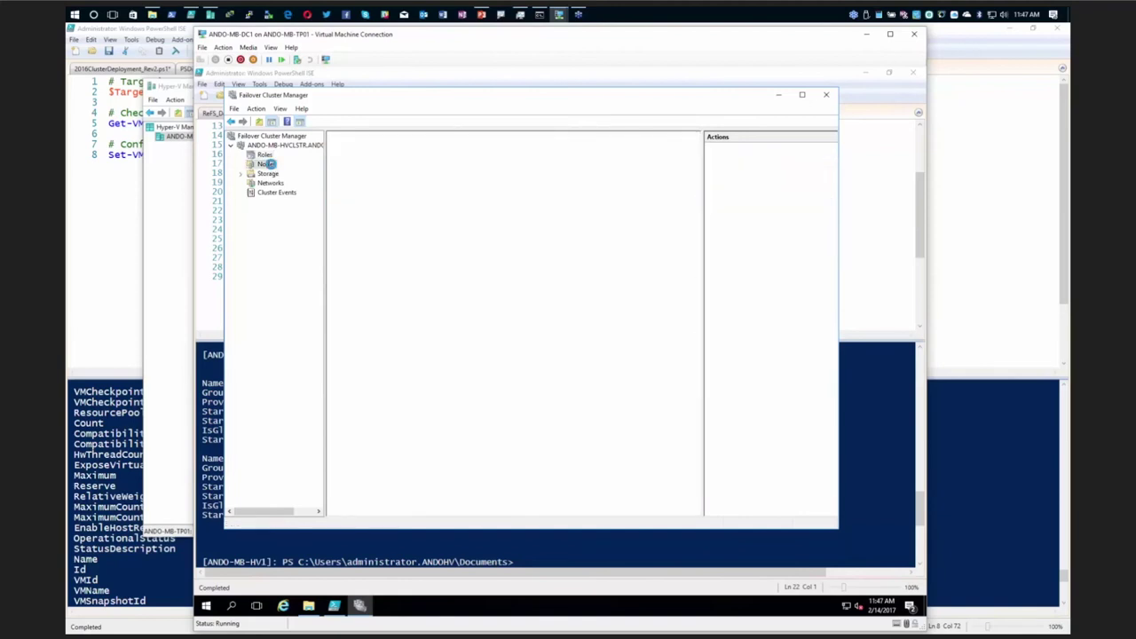
click(364, 187)
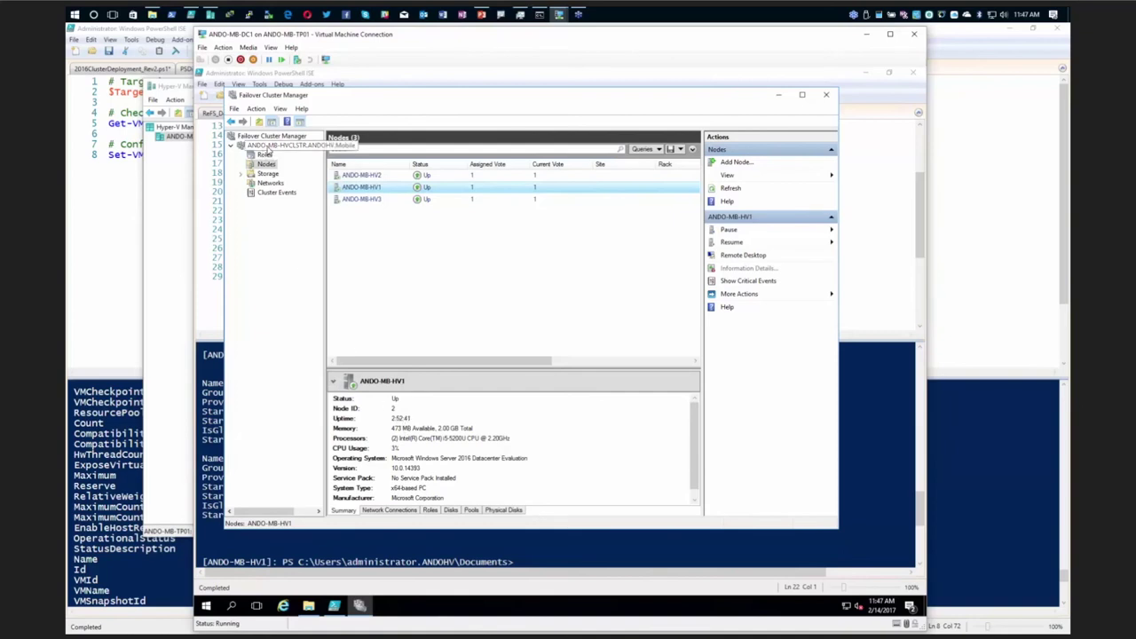
Step: Examine the cluster's automatic virtual machine balancing properties, close them without changing anything, and return to the clustered roles list
right_click(267, 147)
click(317, 270)
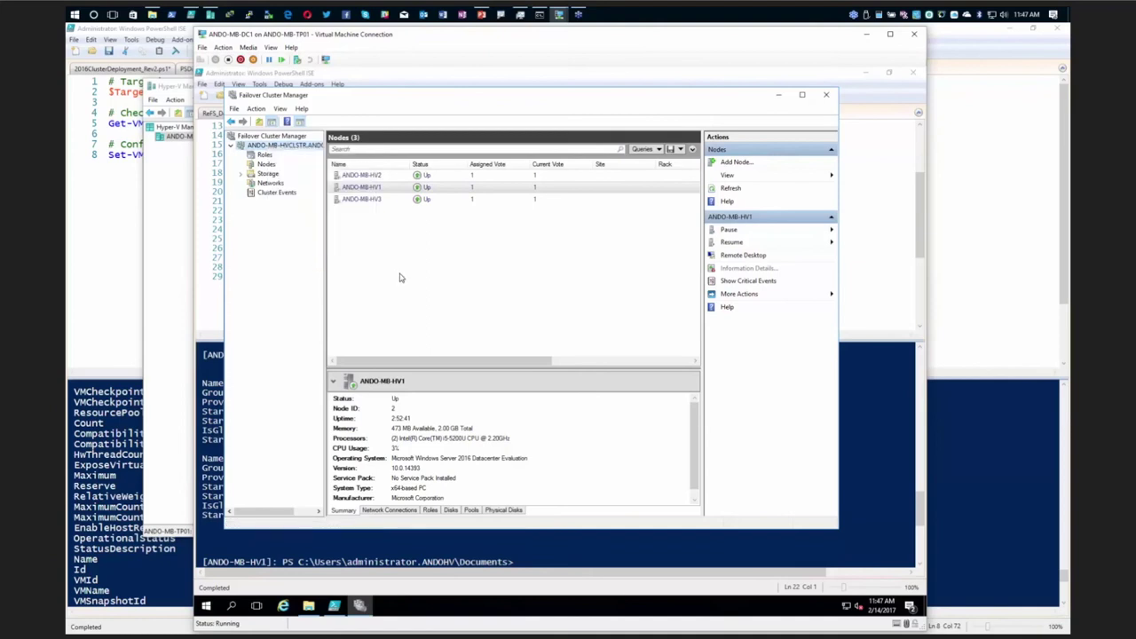
click(518, 206)
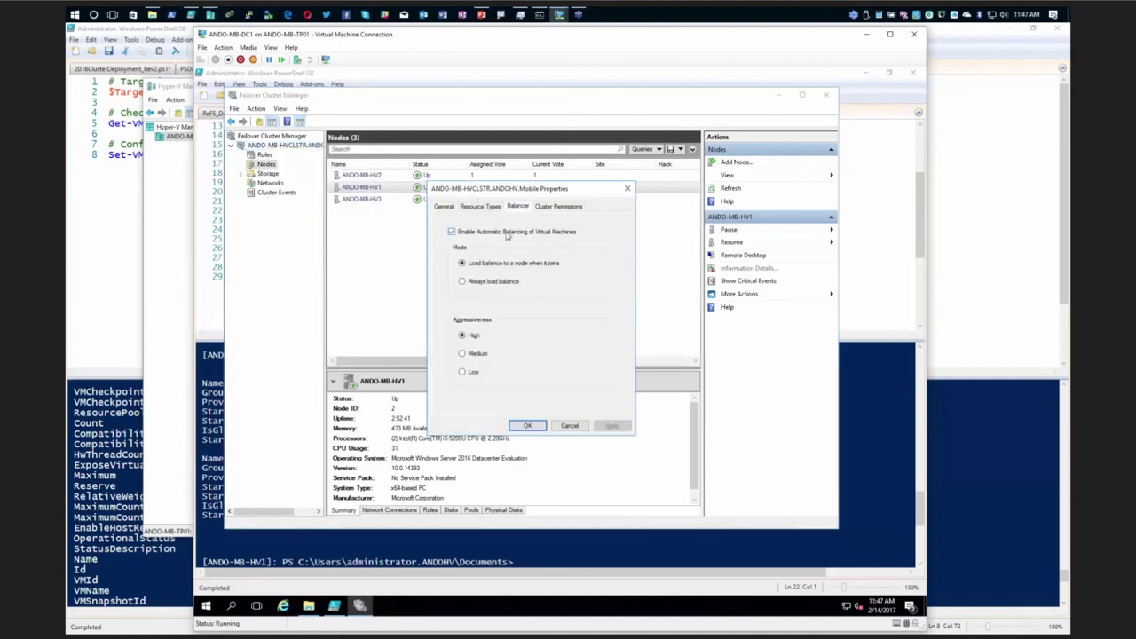
click(569, 426)
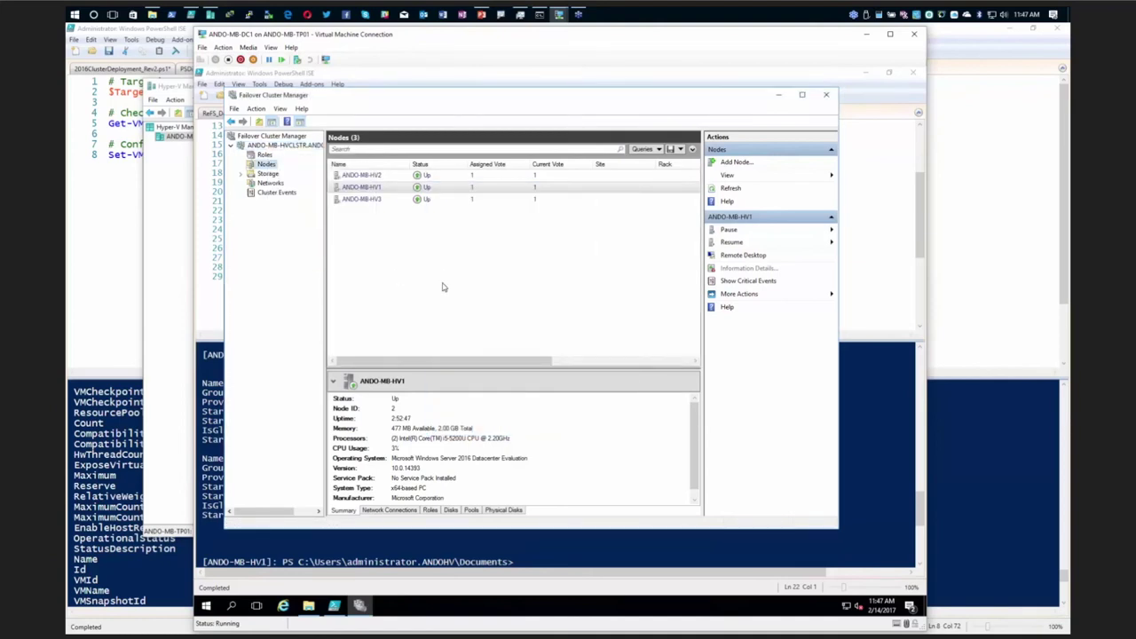
click(275, 155)
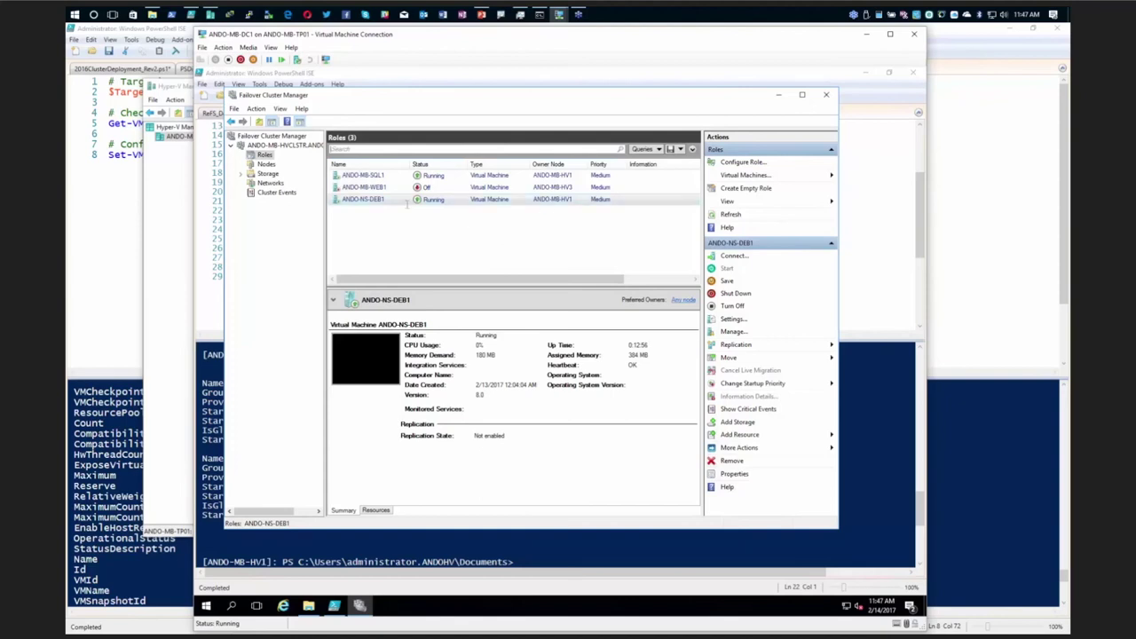
Step: Switch to the PowerPoint presentation and select slide 18, "Demo: Nested Virtualization"
click(481, 16)
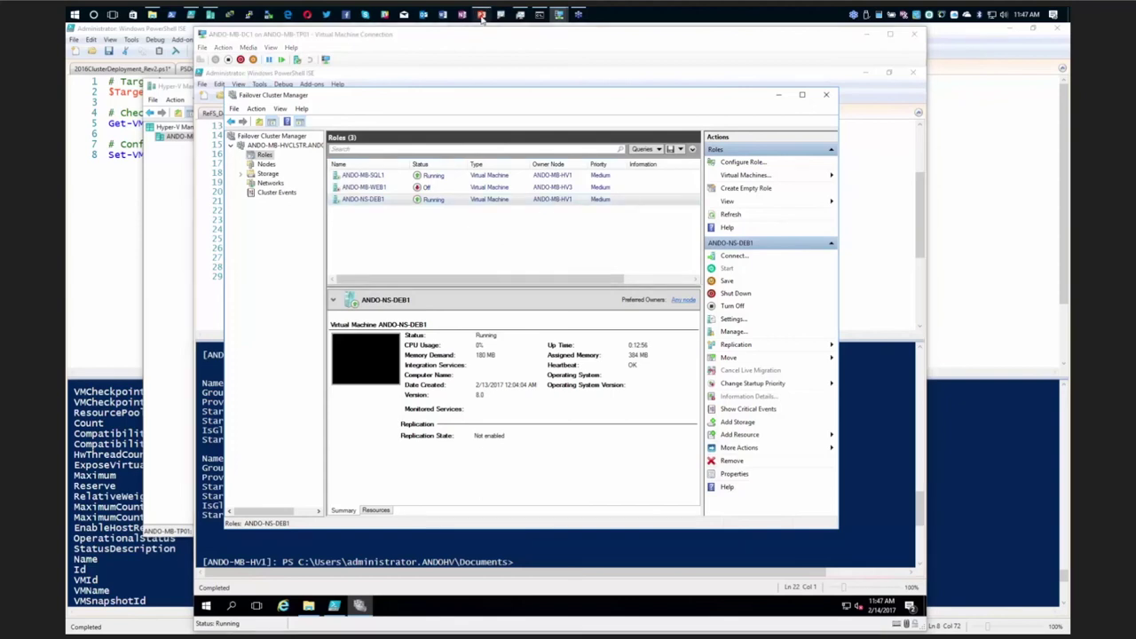
scroll(160, 208, down, 5)
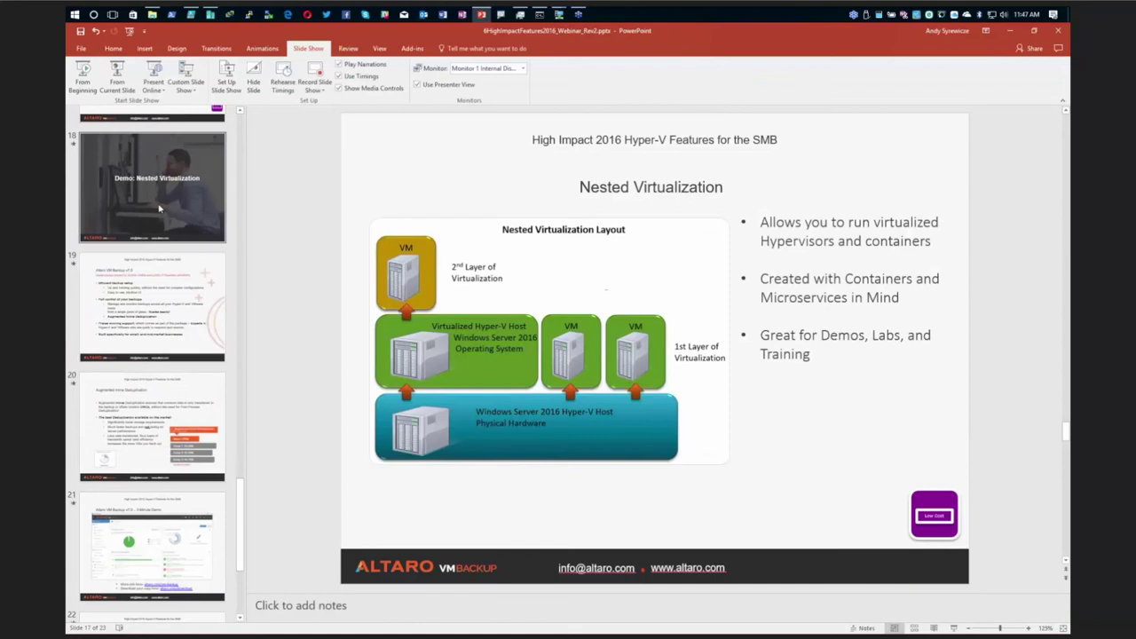
click(160, 208)
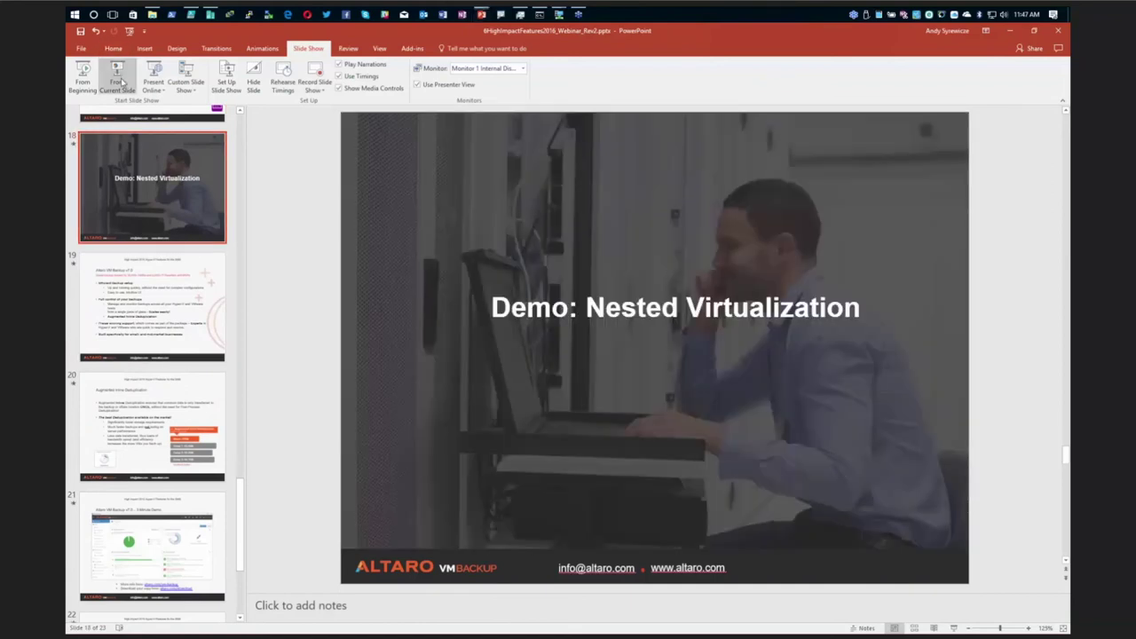